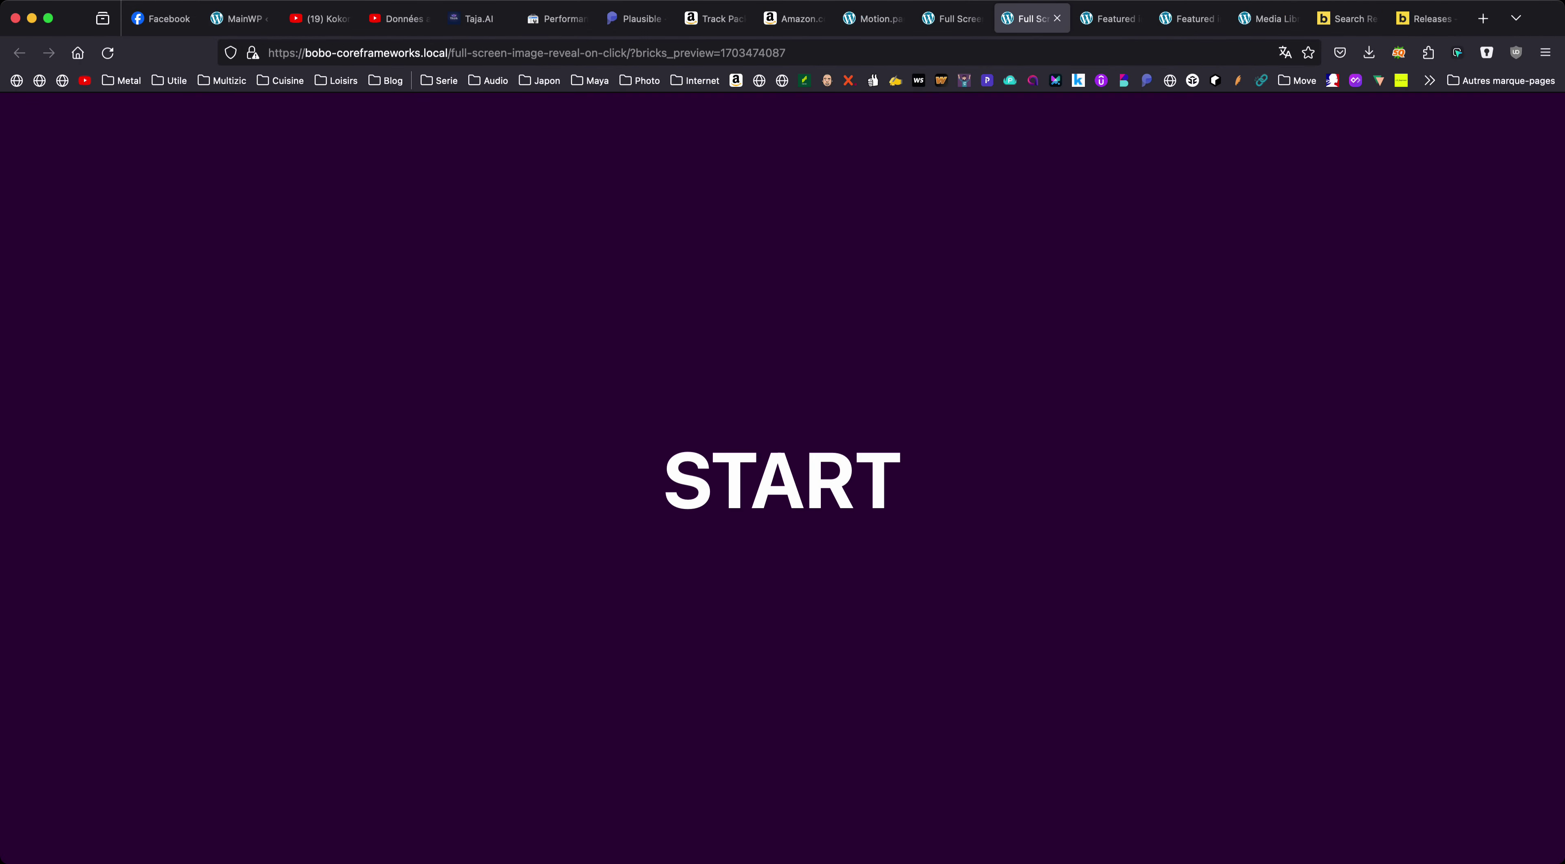
Preview the full-screen image reveal section by switching through images 2 to 5 and back to images 2, 3 and 4
scroll(782, 480, down, 8)
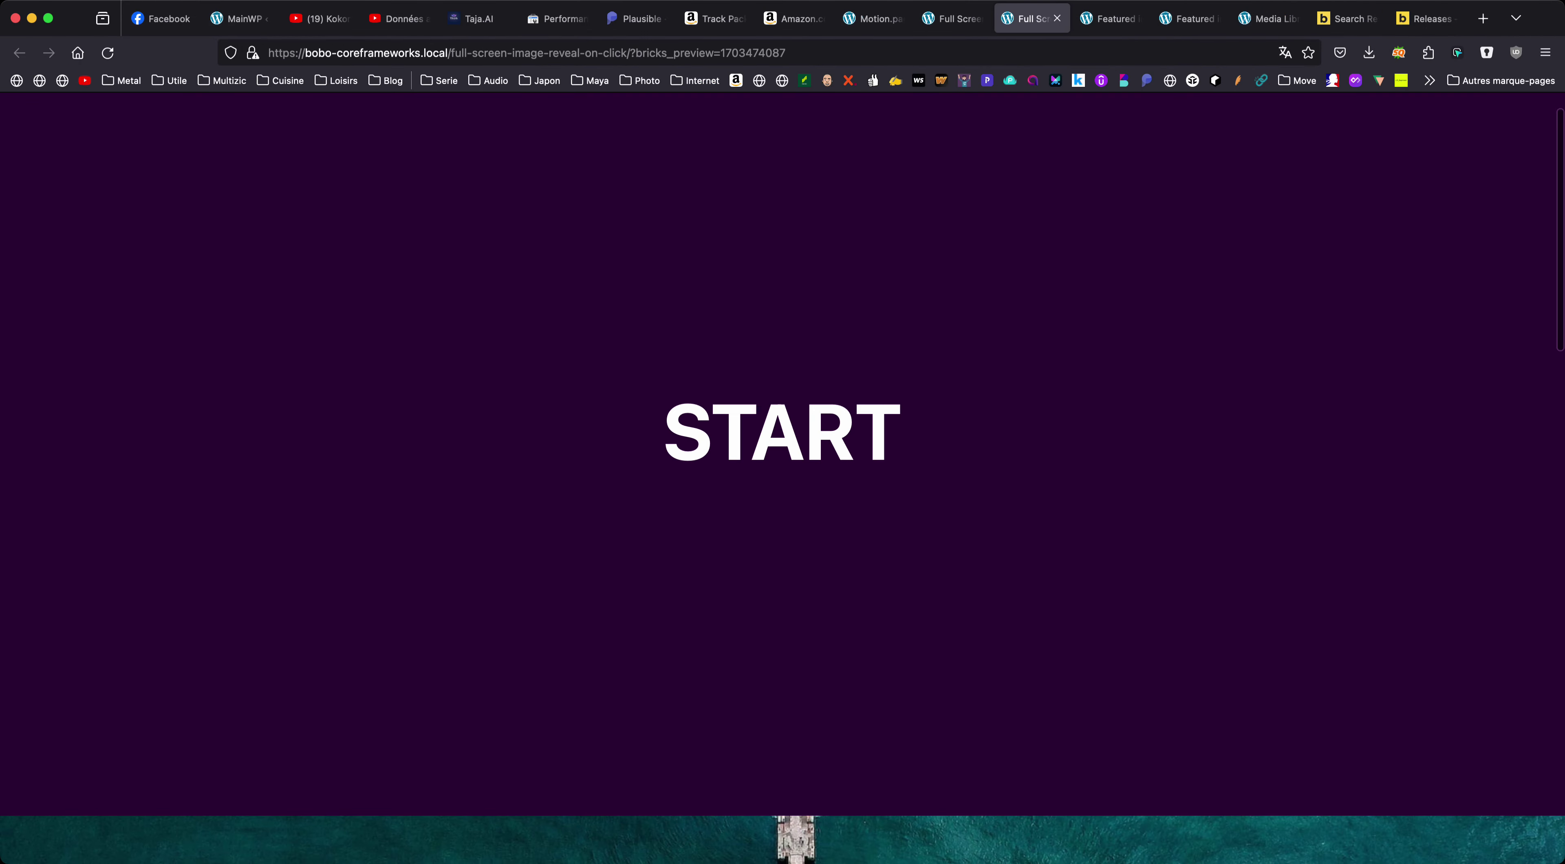
scroll(783, 480, down, 5)
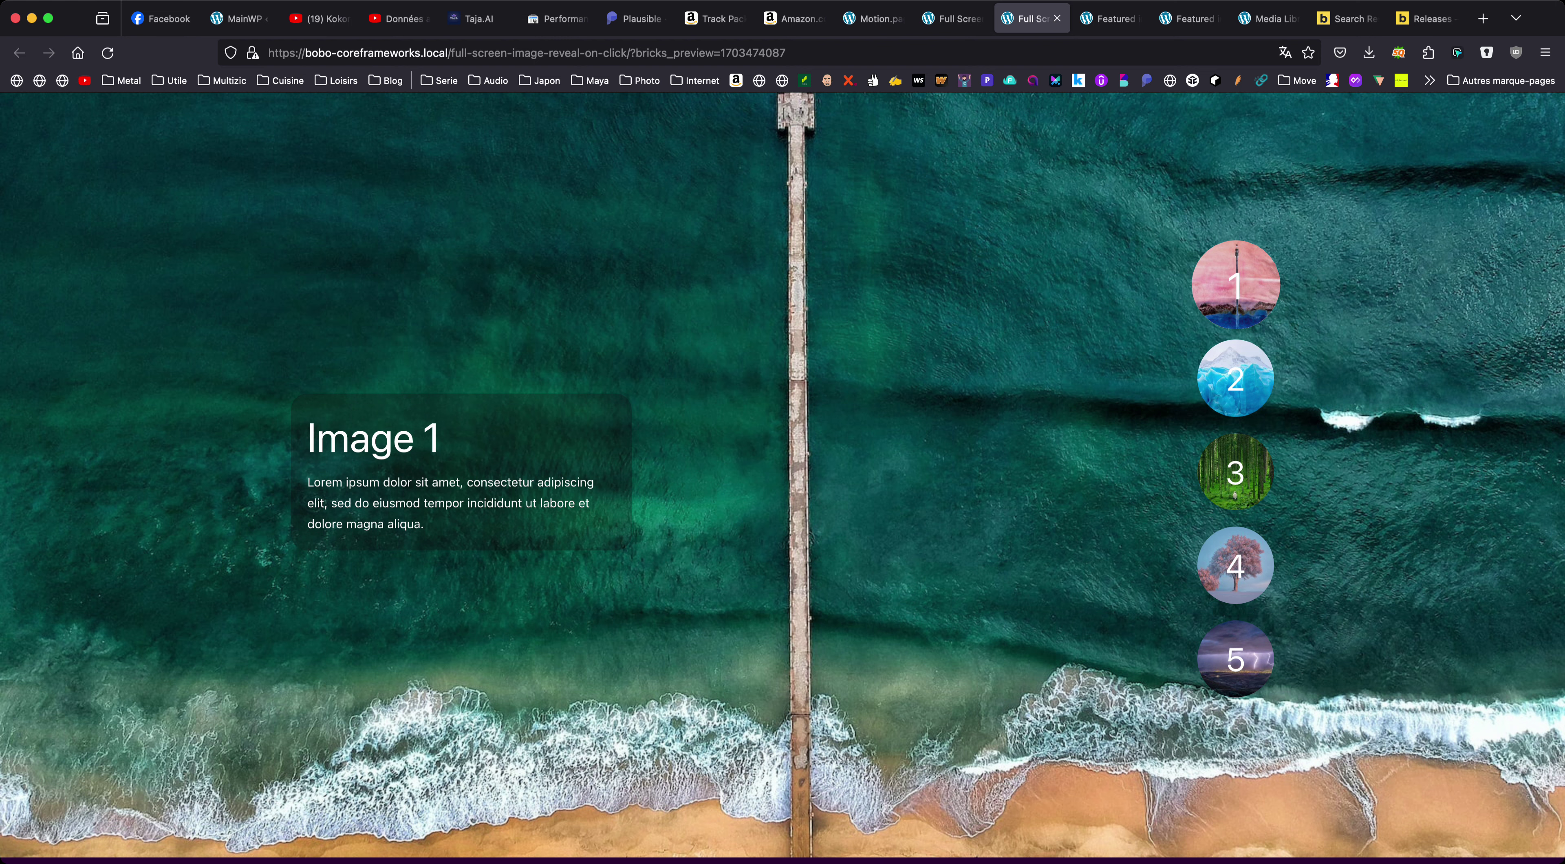
click(1235, 378)
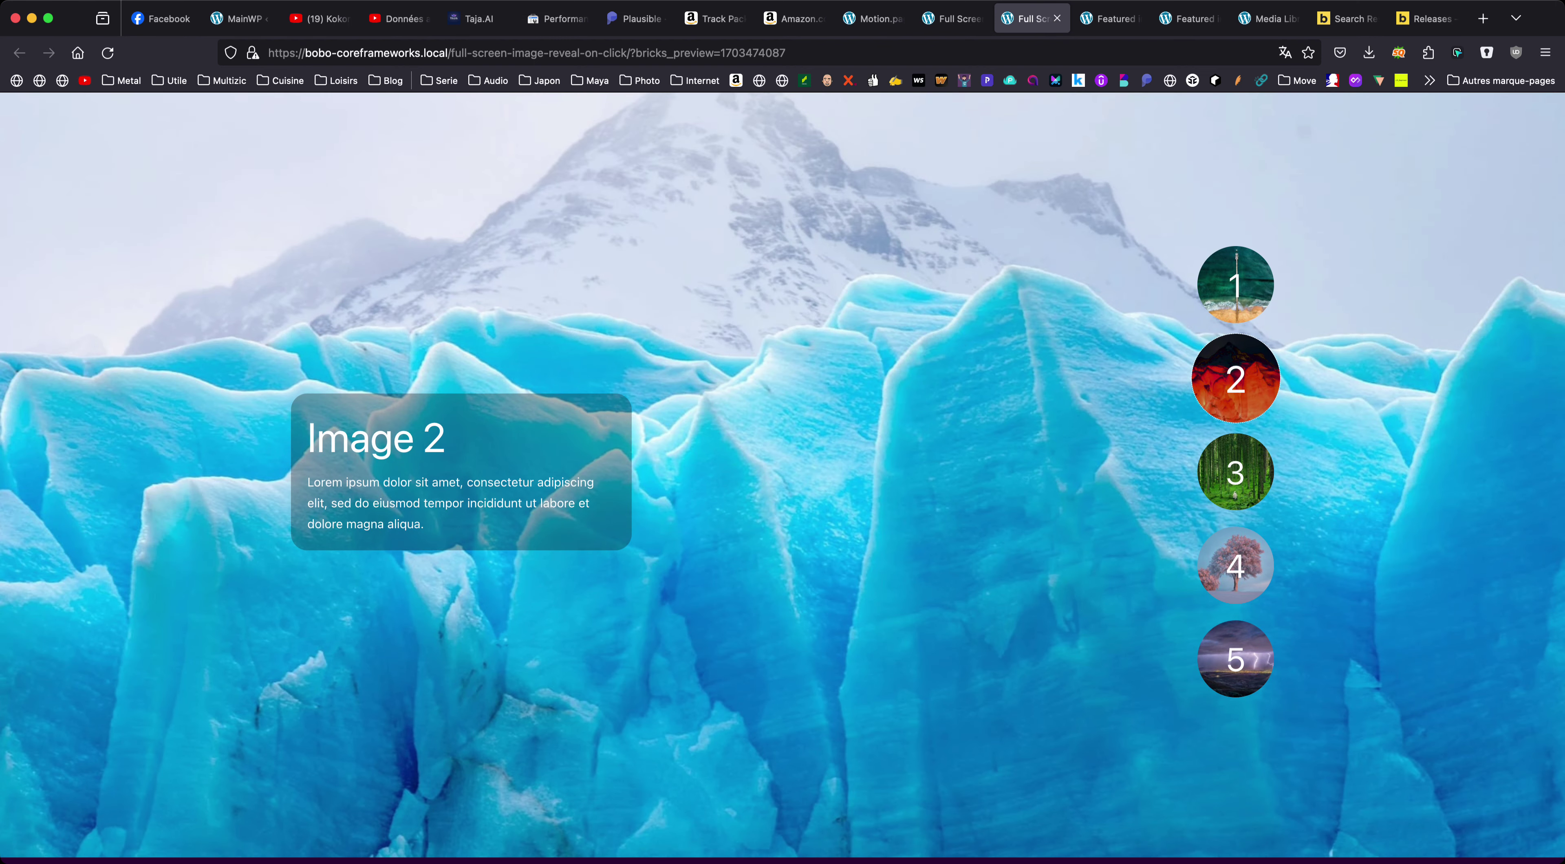
click(1235, 473)
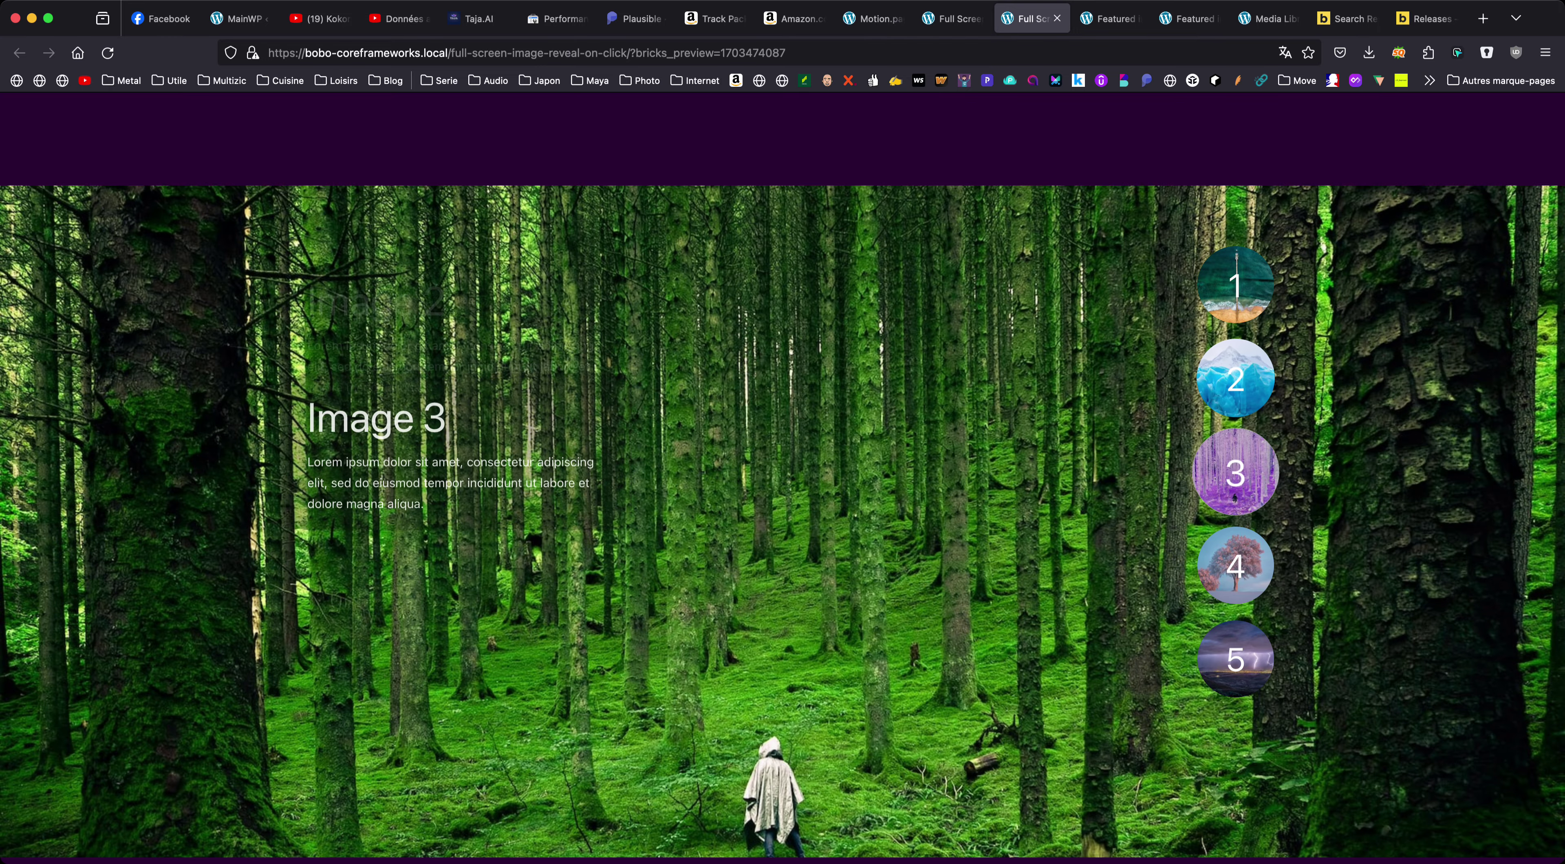
click(1235, 566)
click(1235, 660)
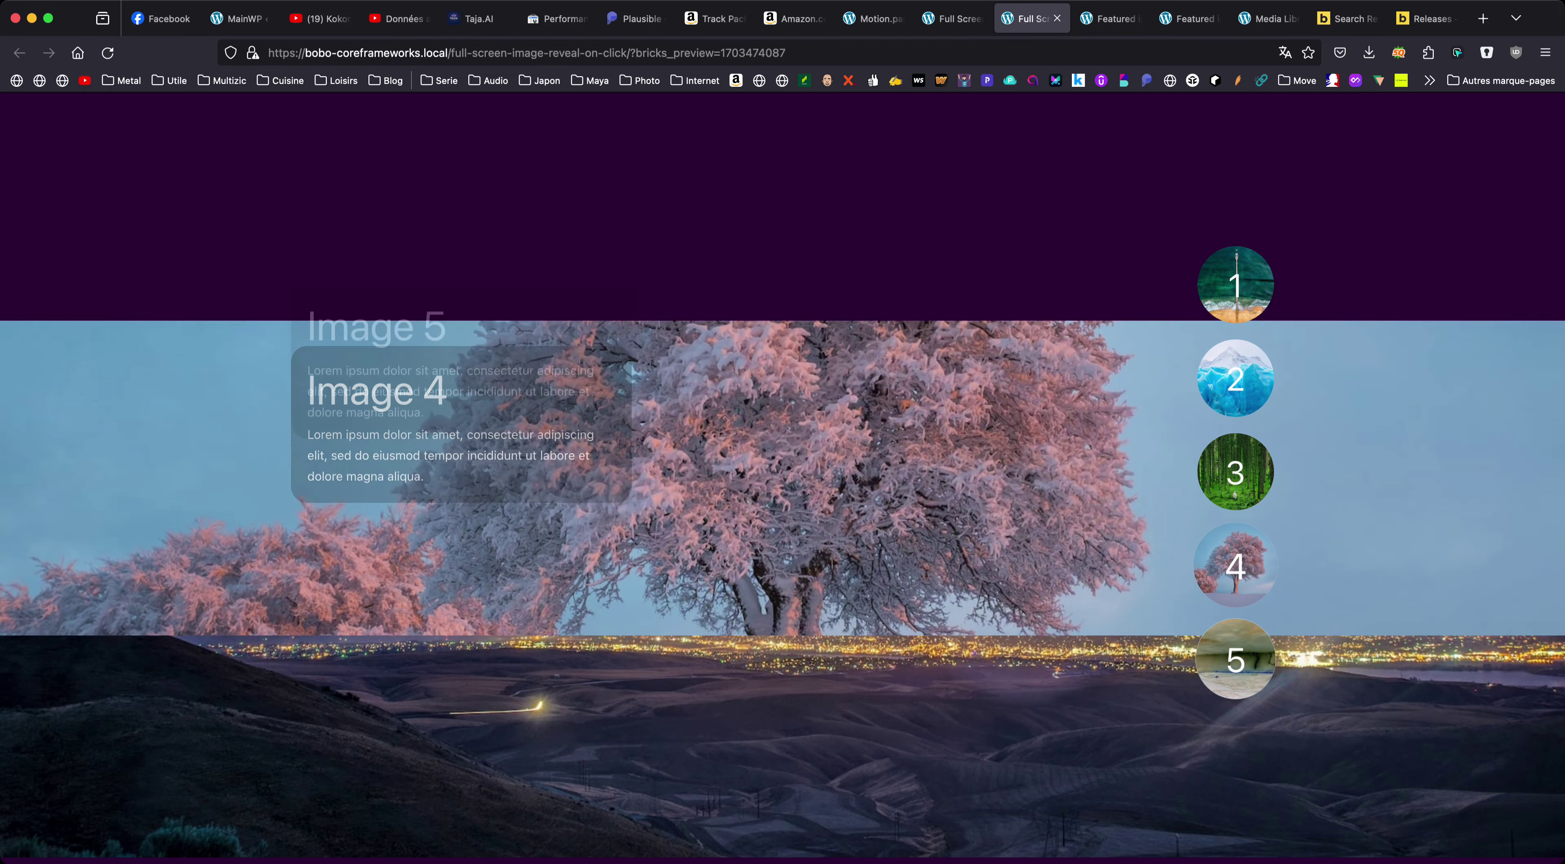
click(1236, 377)
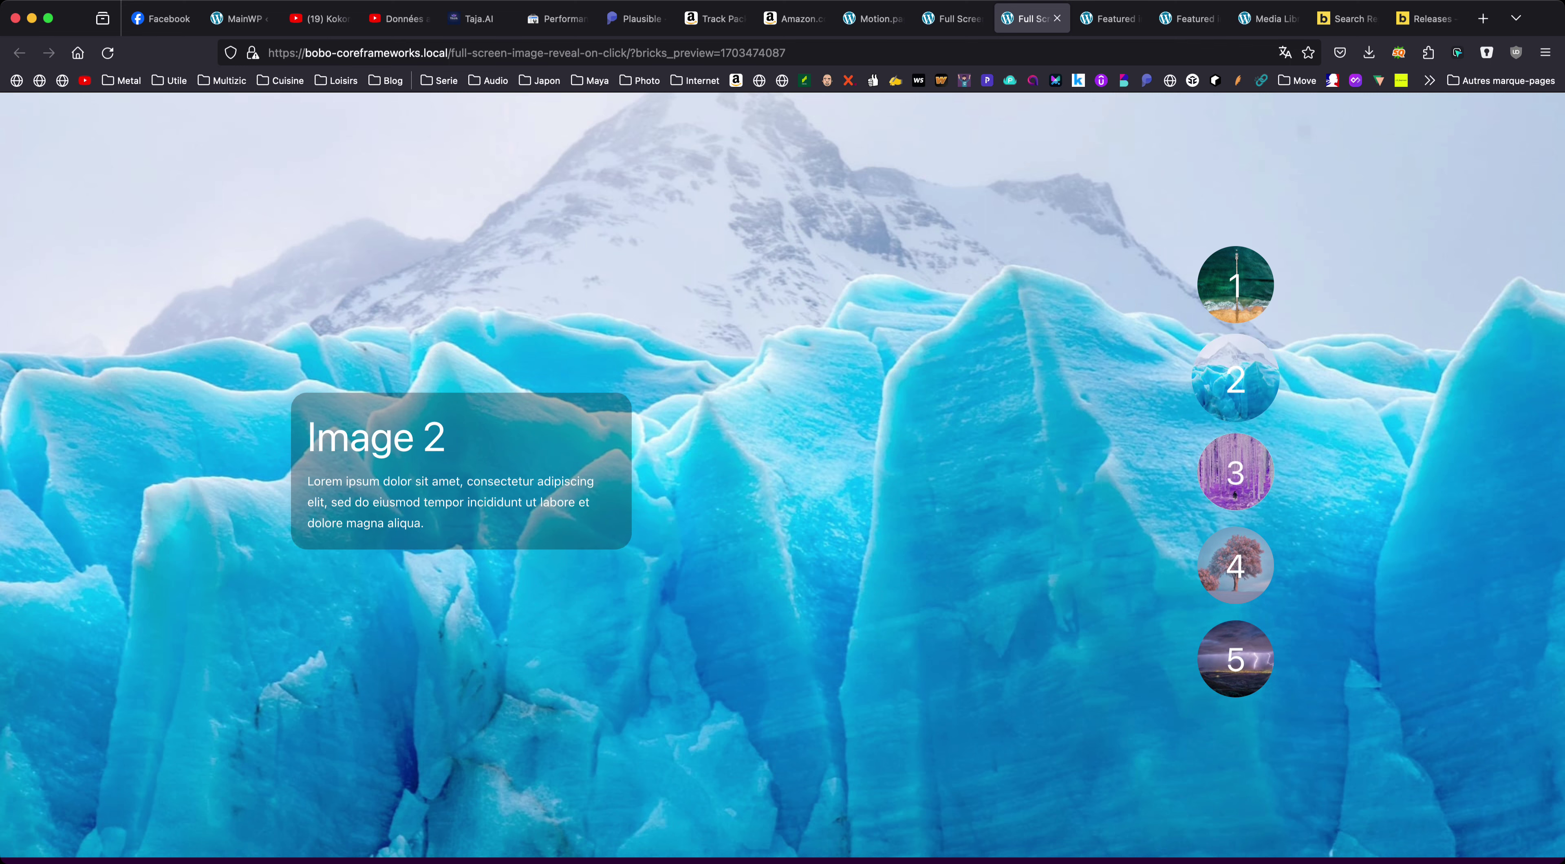
click(1234, 498)
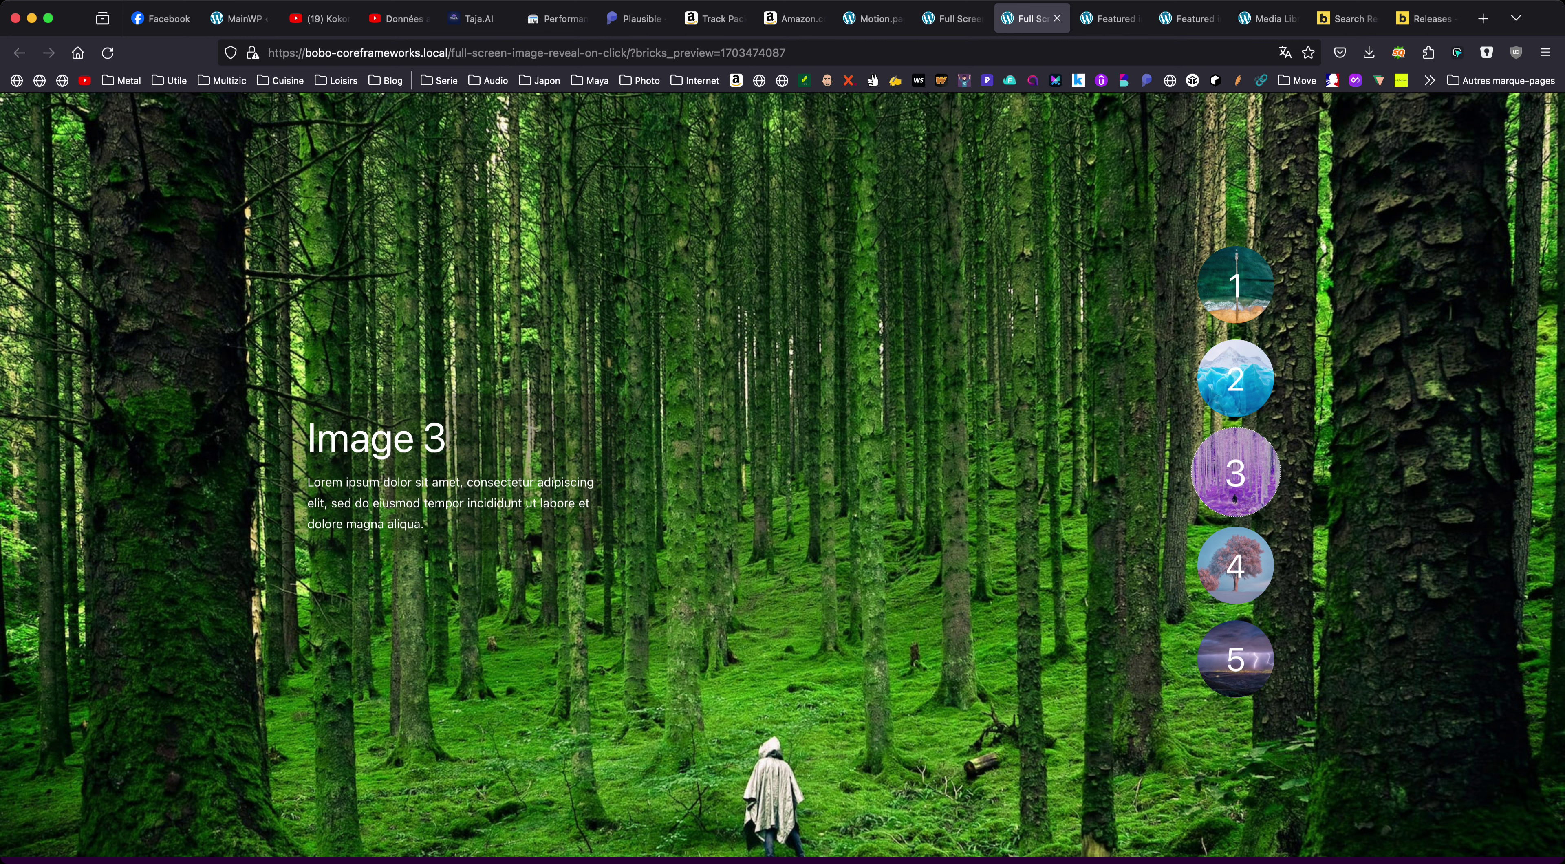
click(1236, 586)
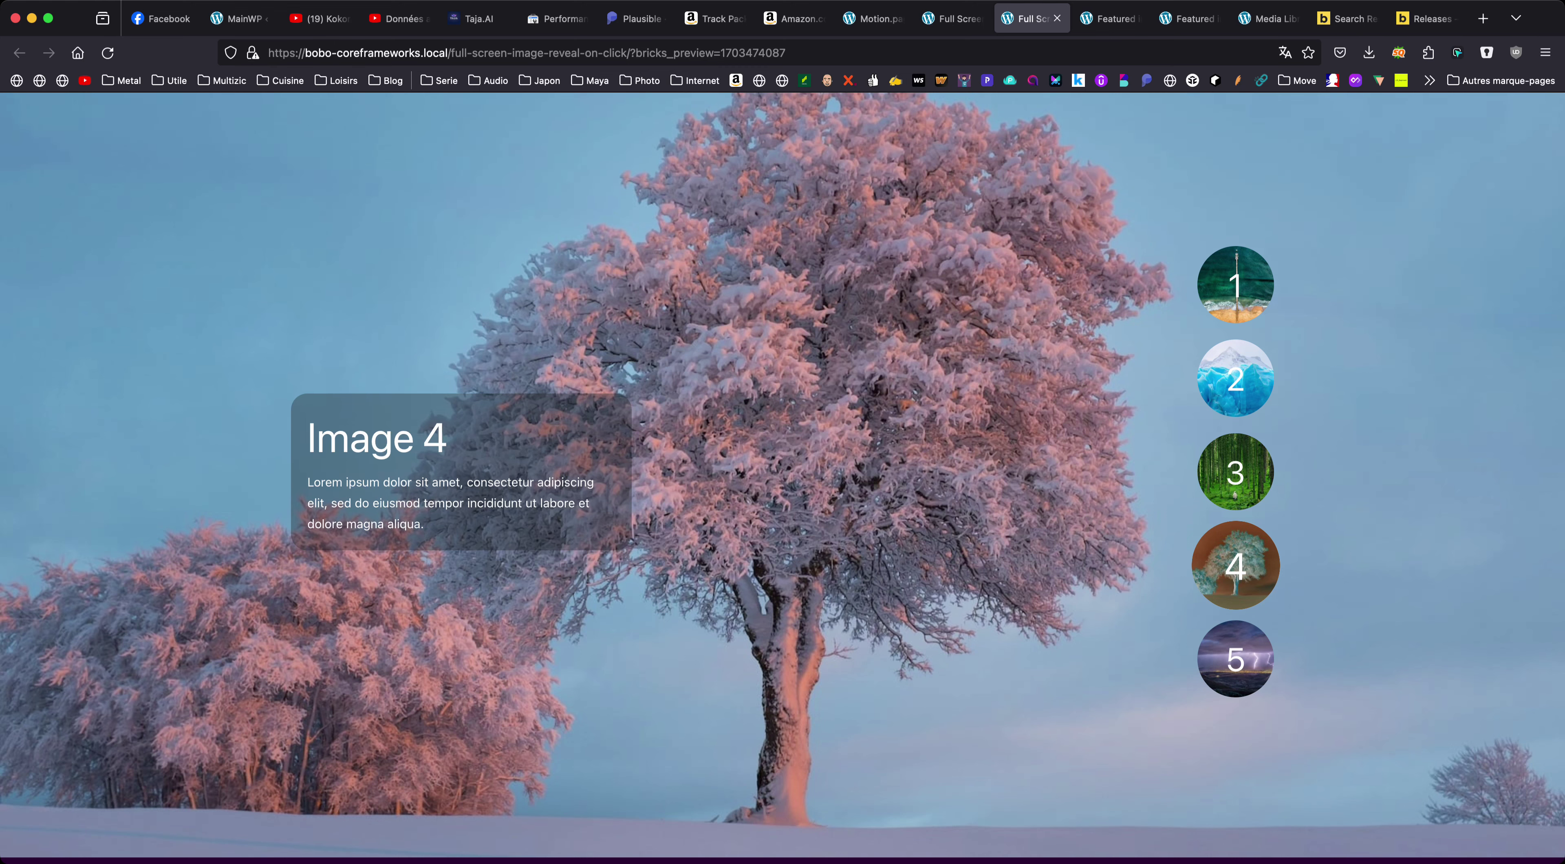
Inspect the full-wrapper element's data-set attribute in the developer tools while switching between the numbered images, and close the tools
key(super+alt+i)
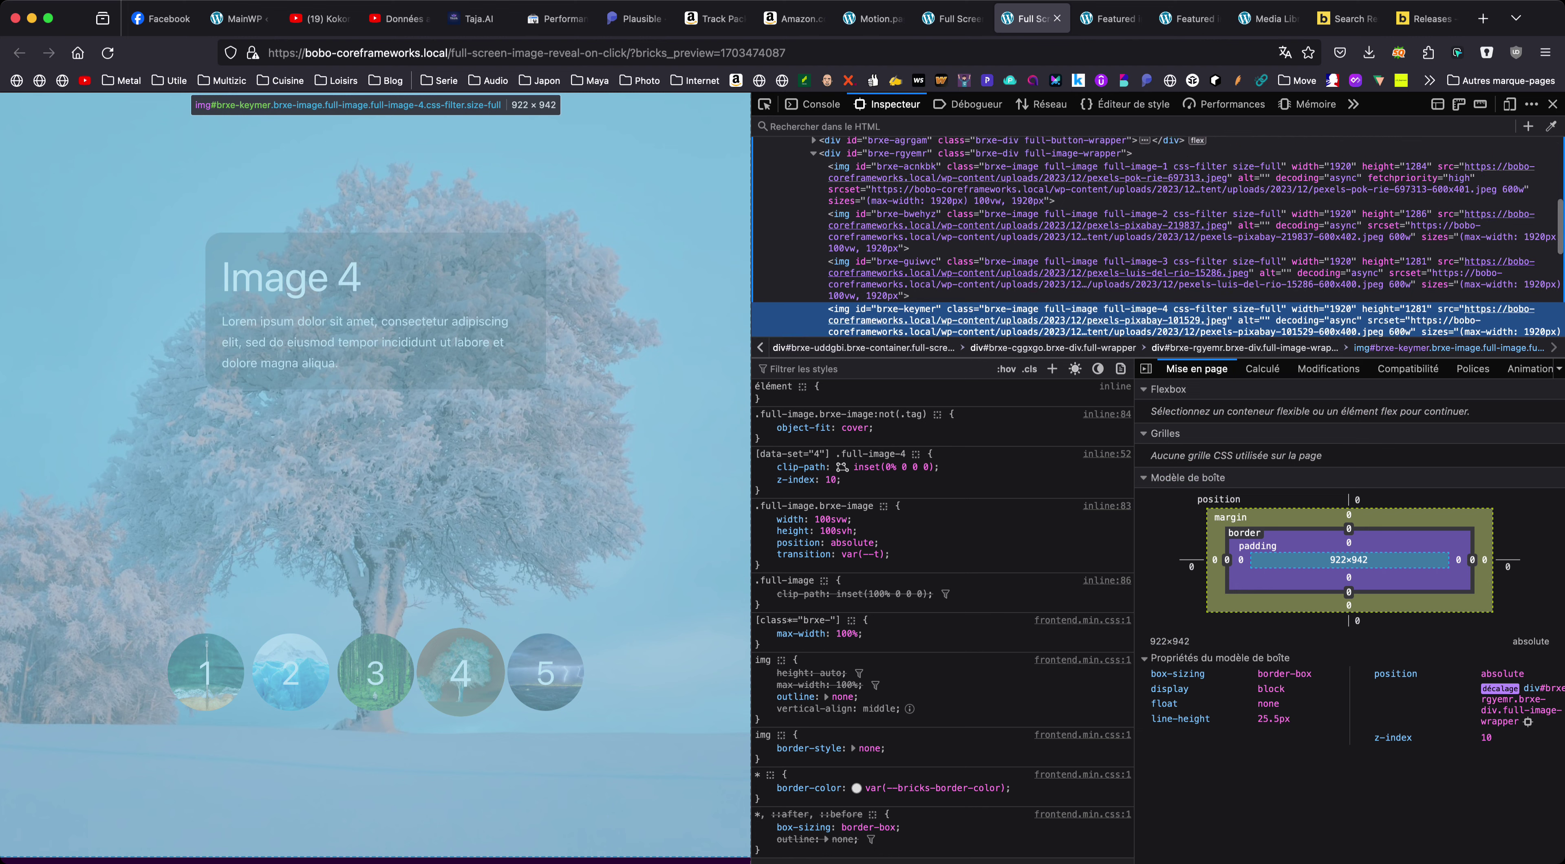
scroll(1154, 236, up, 3)
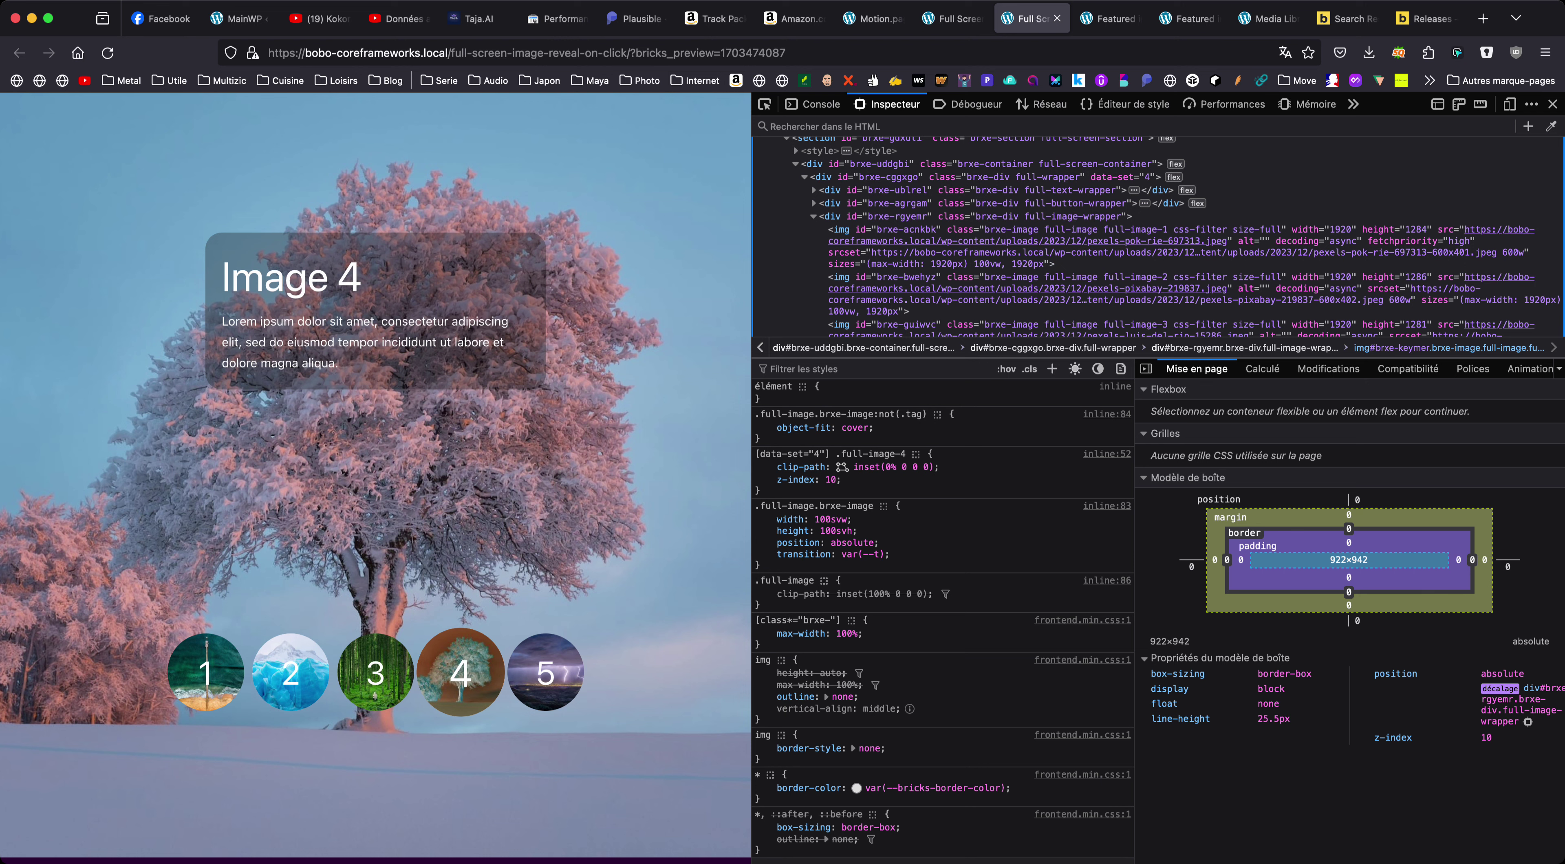
click(205, 672)
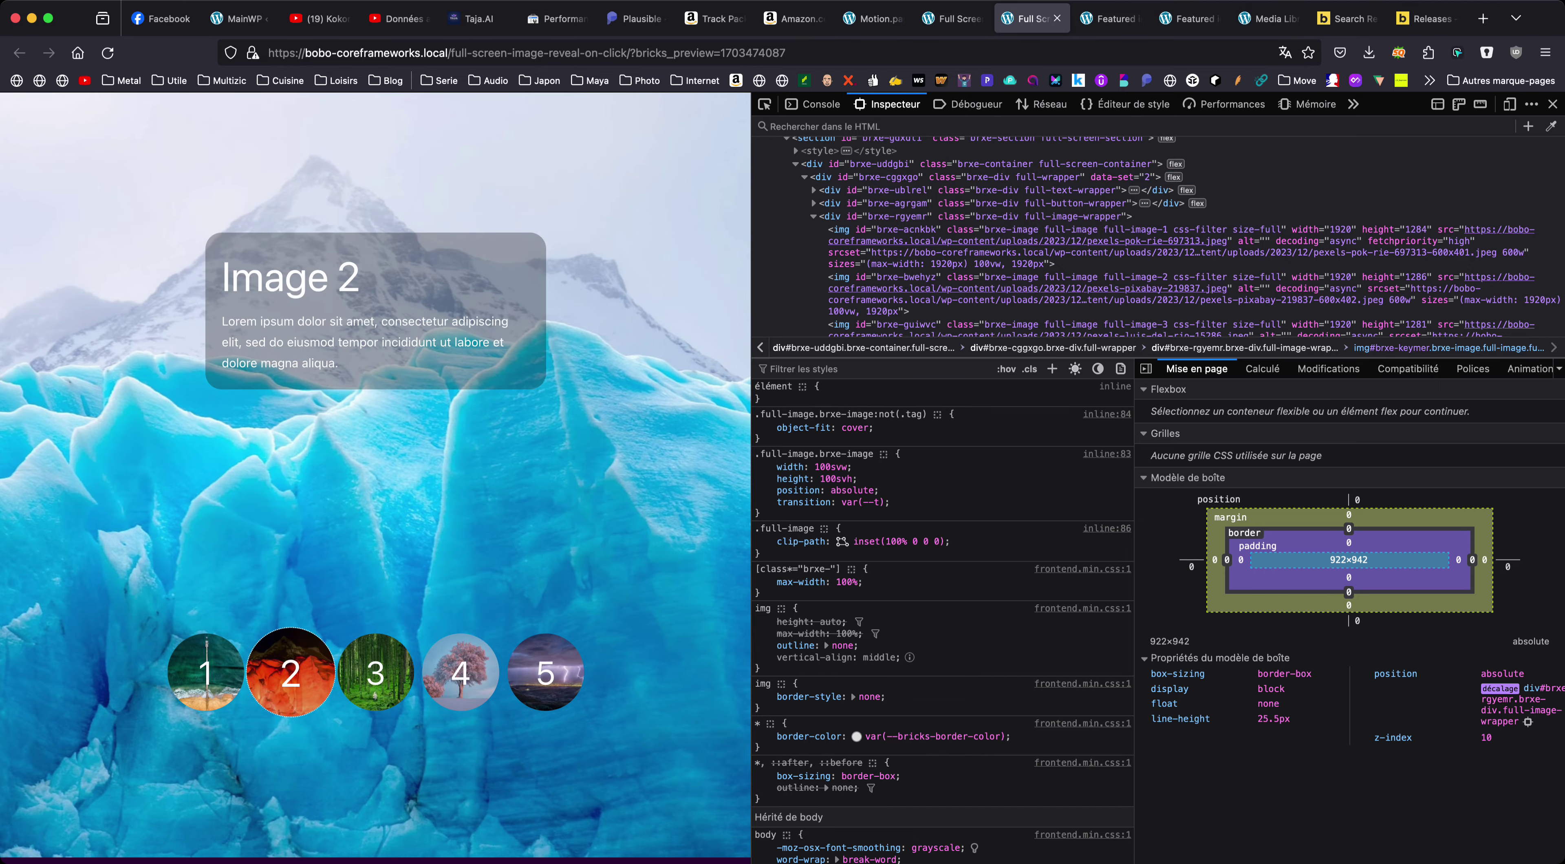
click(375, 672)
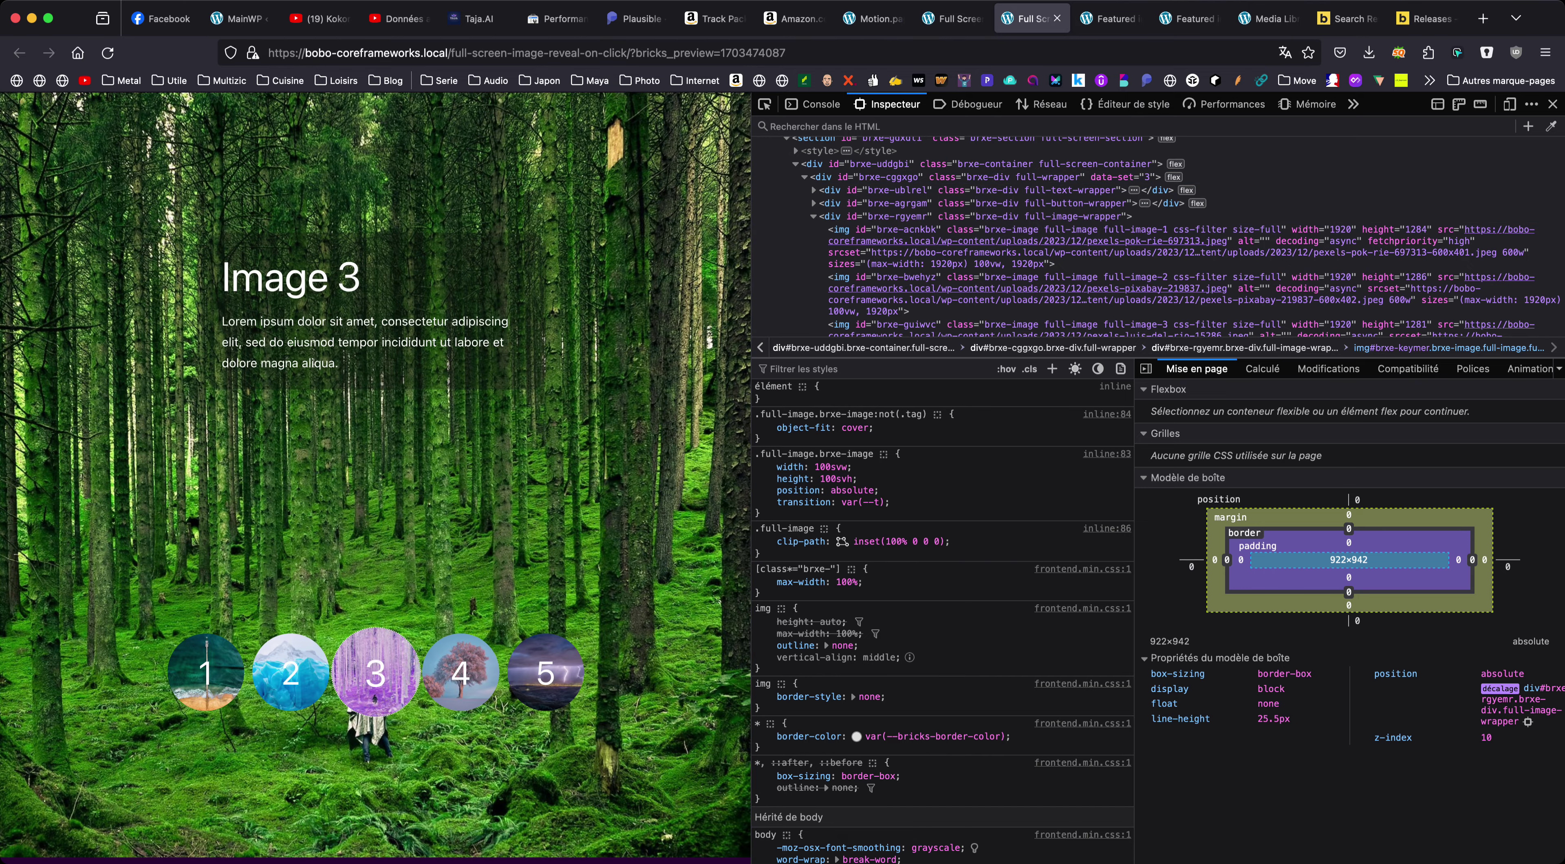
click(461, 672)
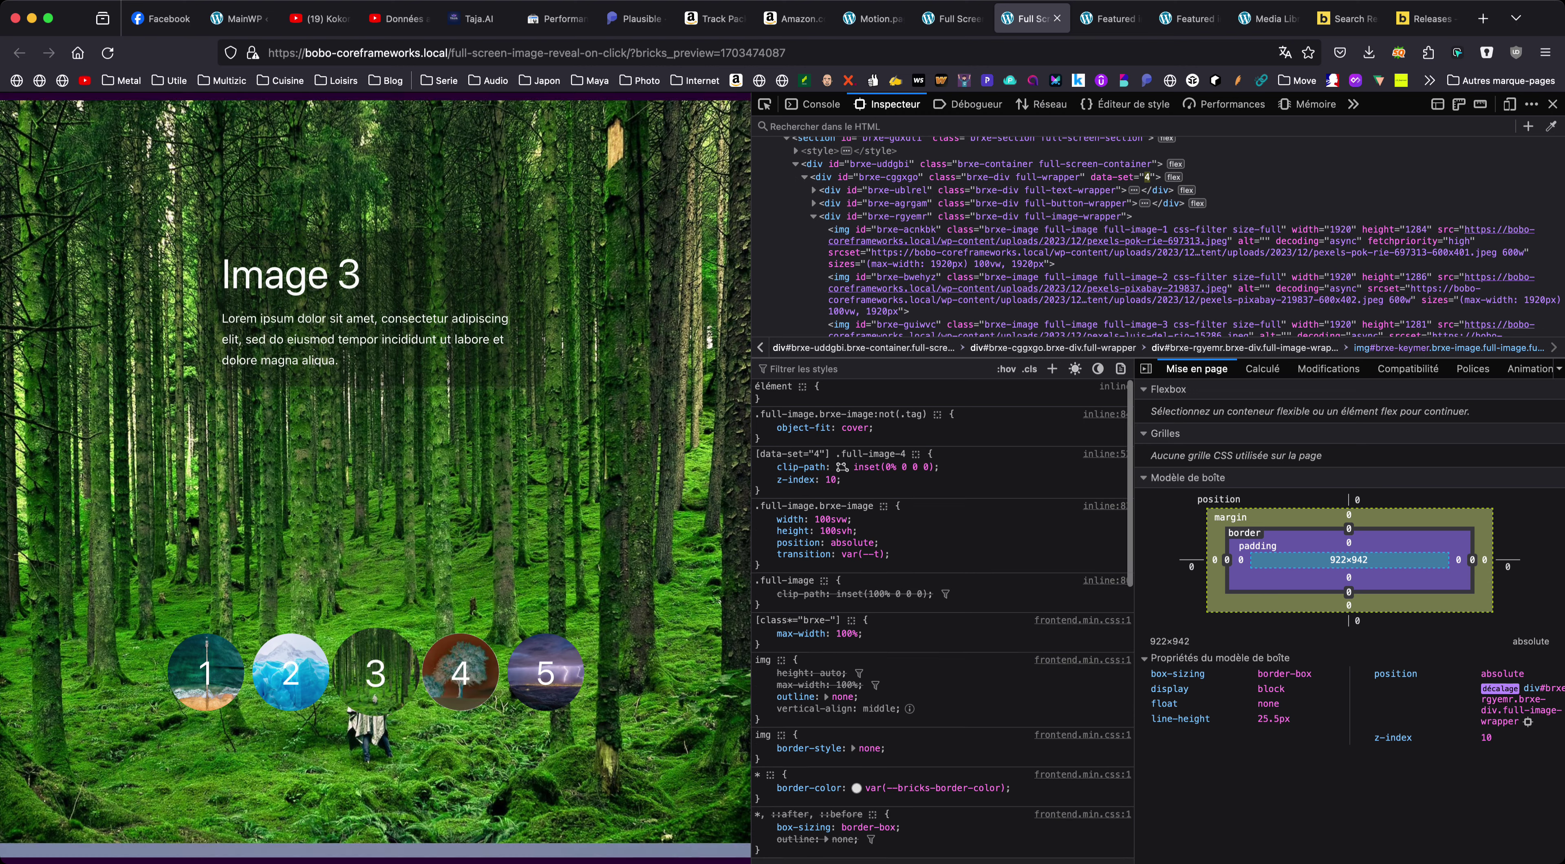
click(545, 672)
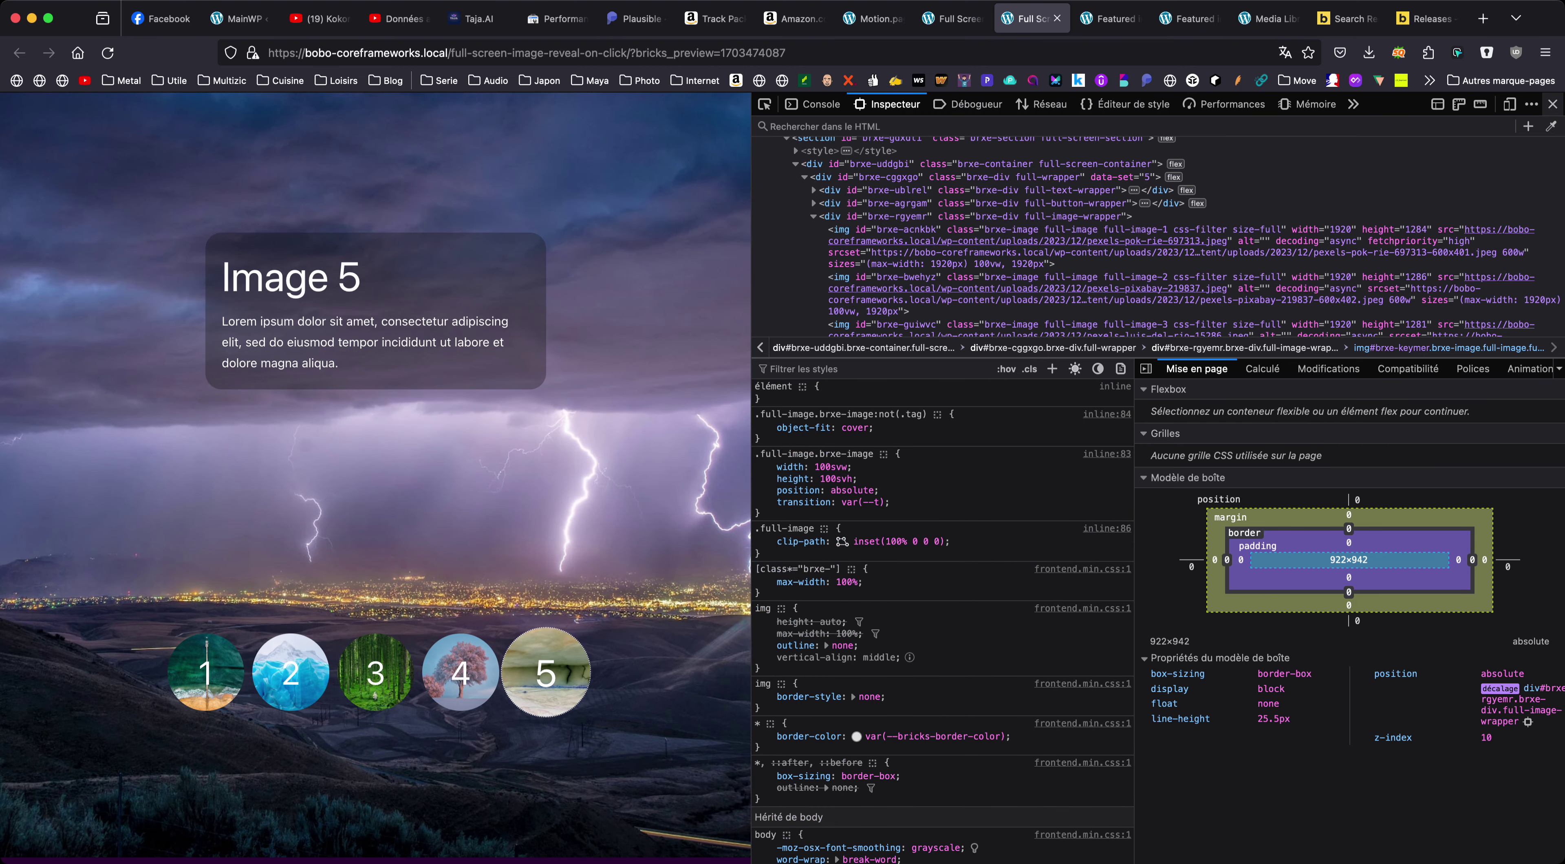
click(1553, 104)
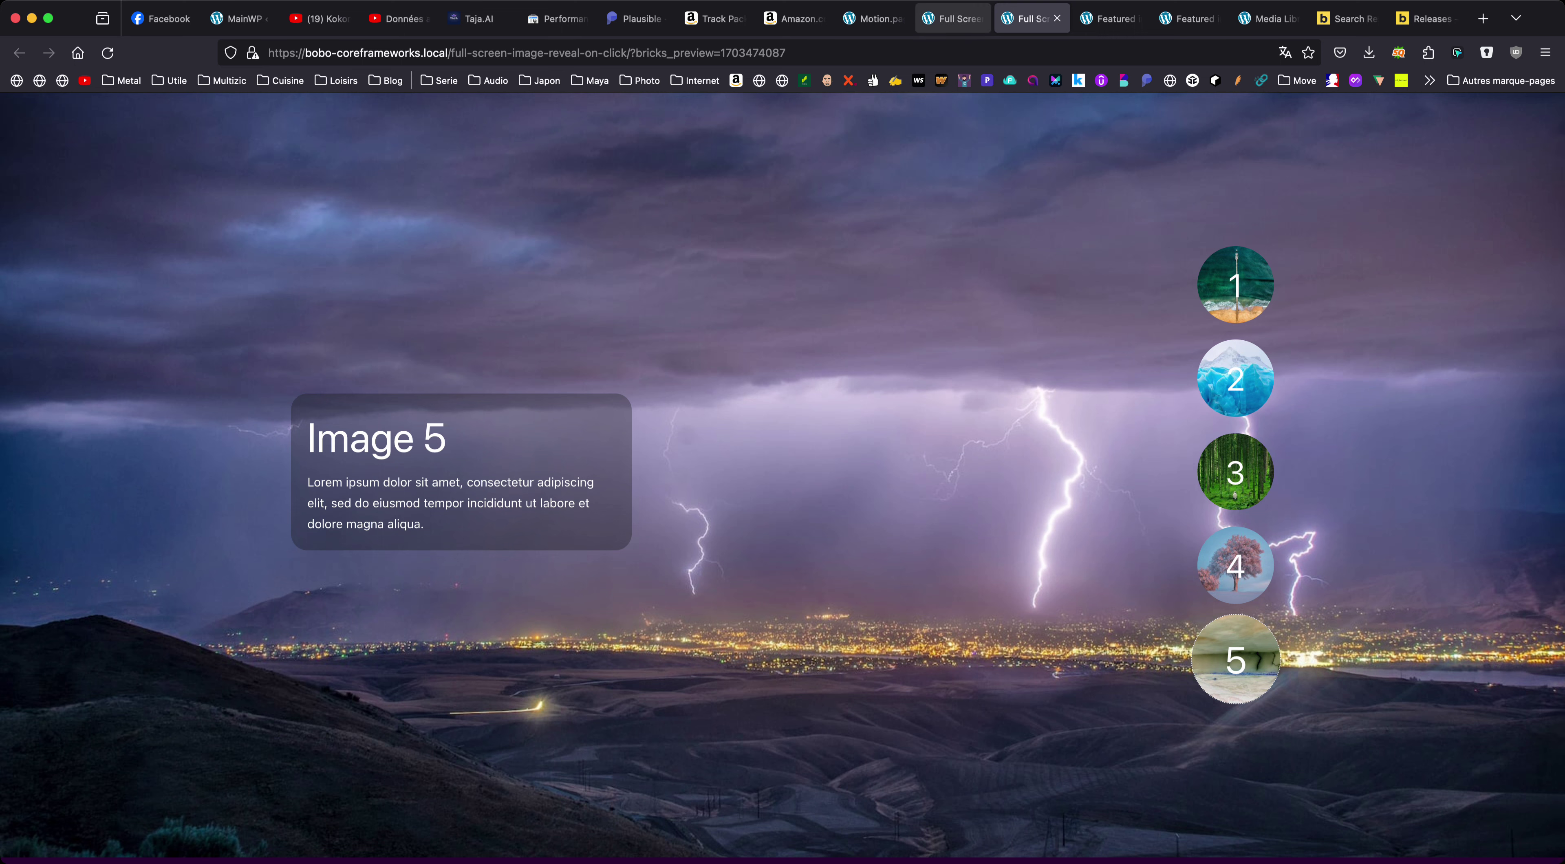
Switch to the Bricks editor and open the Full Screen section's Code element to examine its stylesheet
click(952, 19)
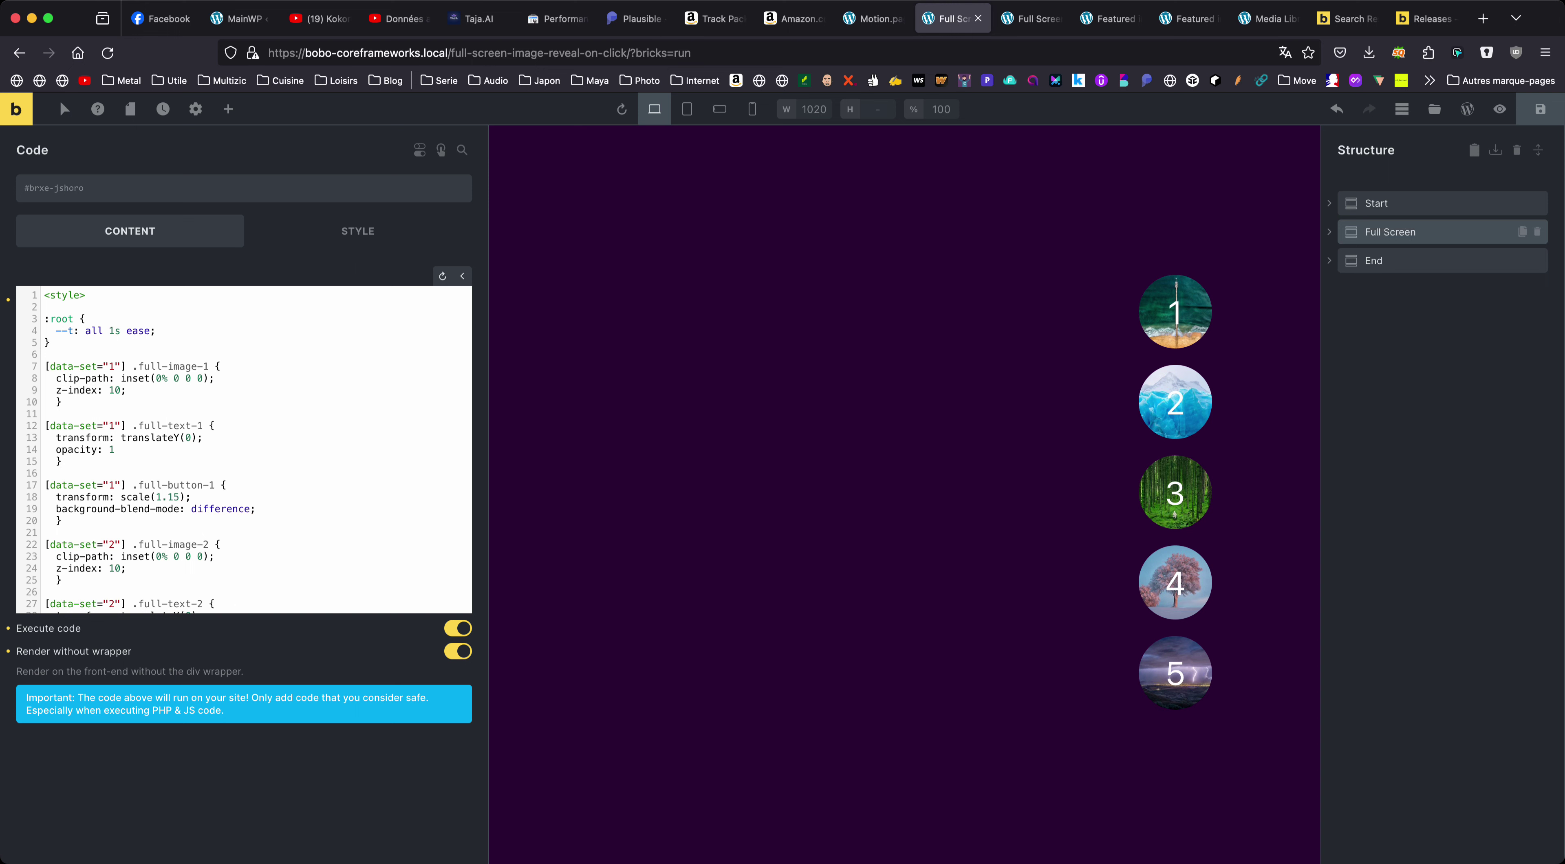
click(1390, 231)
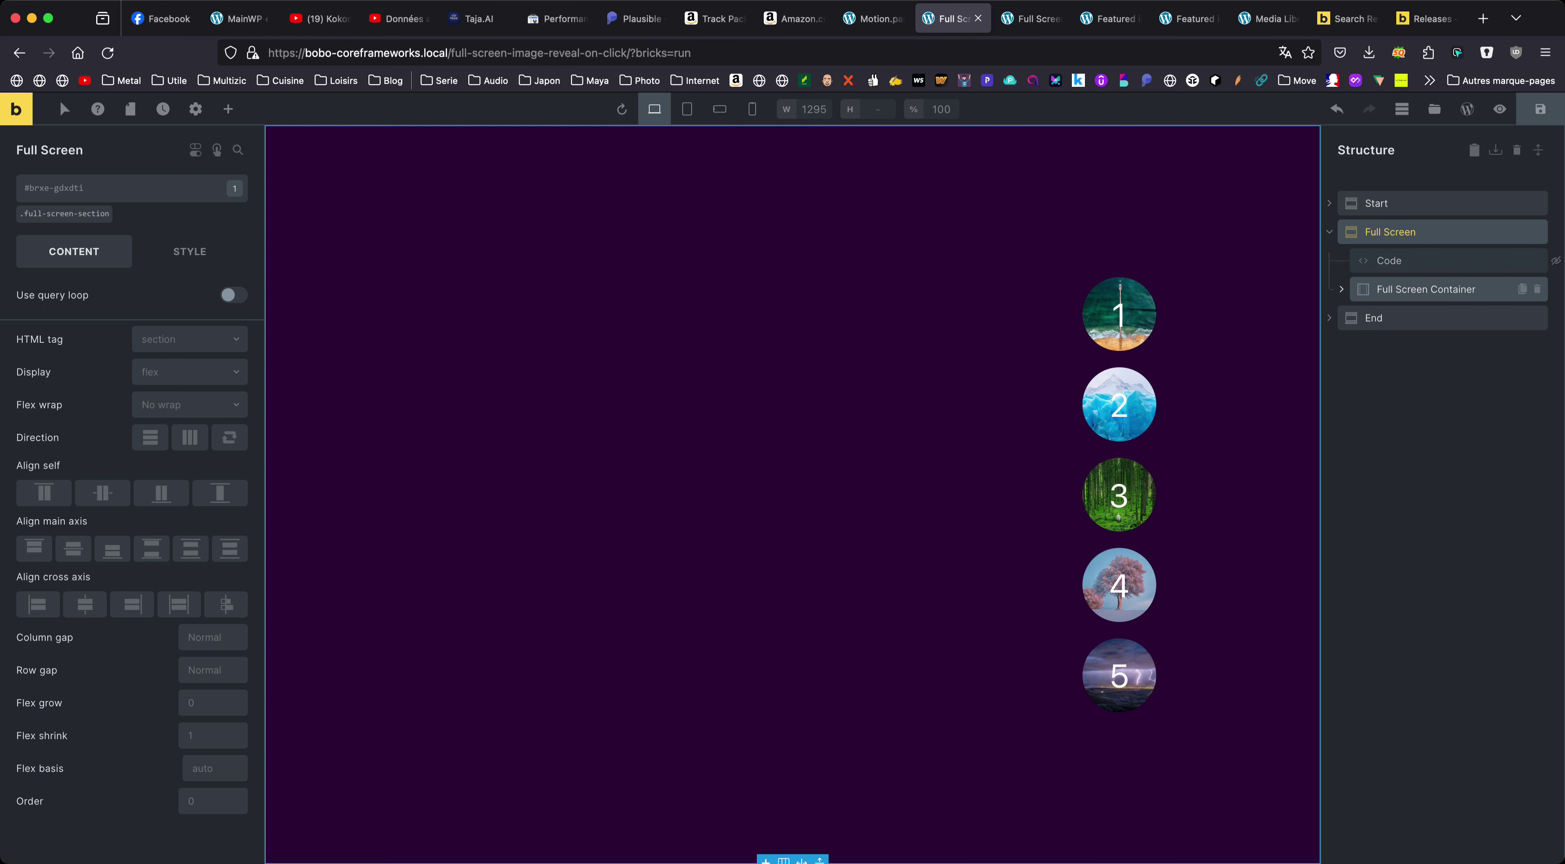
click(1389, 260)
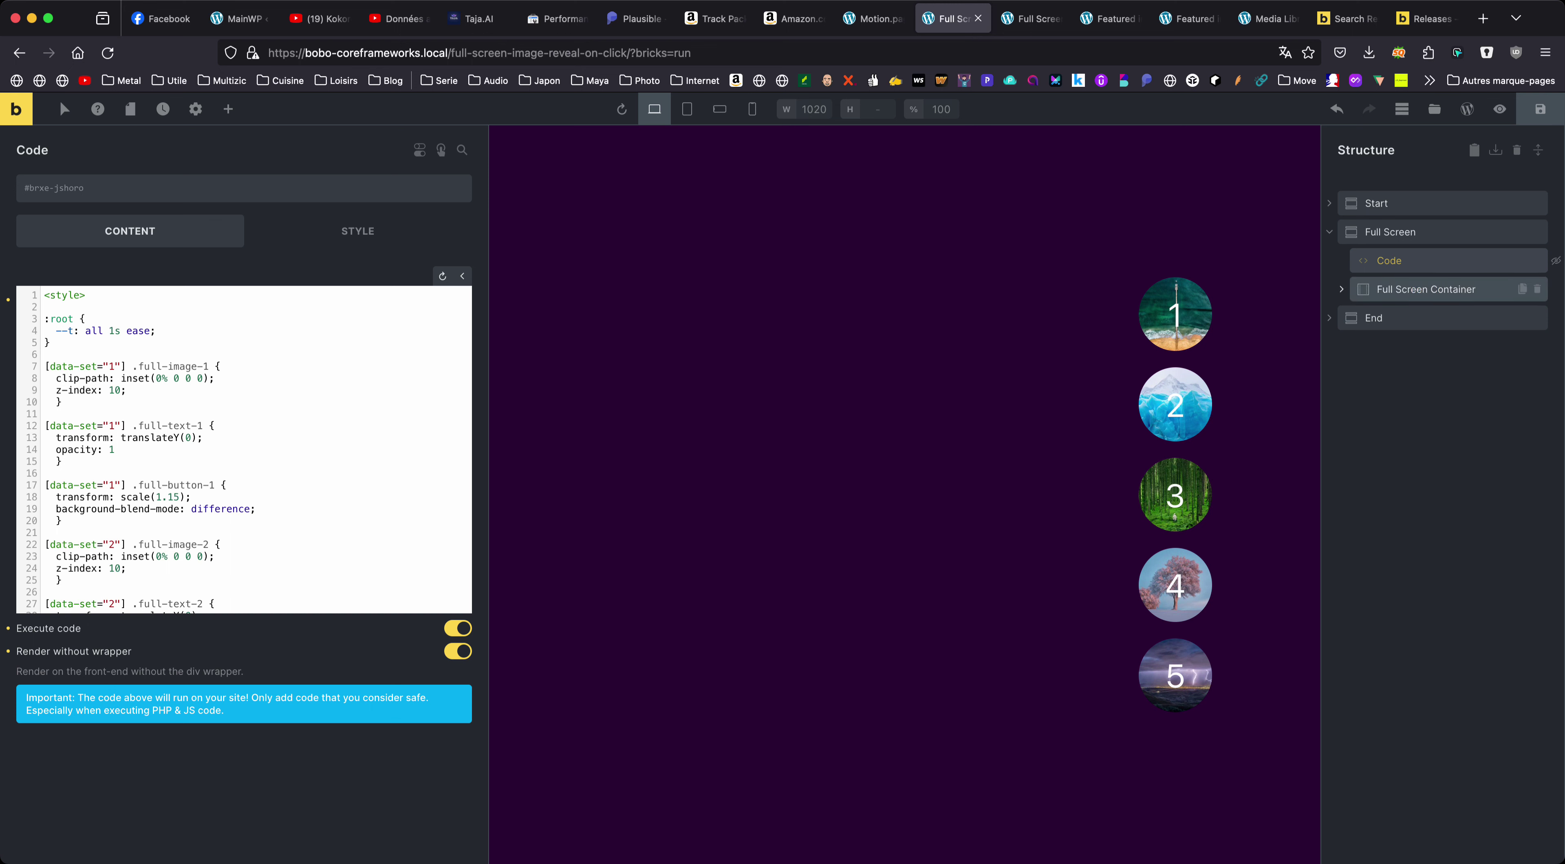
Examine the custom CSS of the .full-image class on the first image in Full Image Wrapper and compare it with the Code element's stylesheet
click(1446, 289)
click(1434, 318)
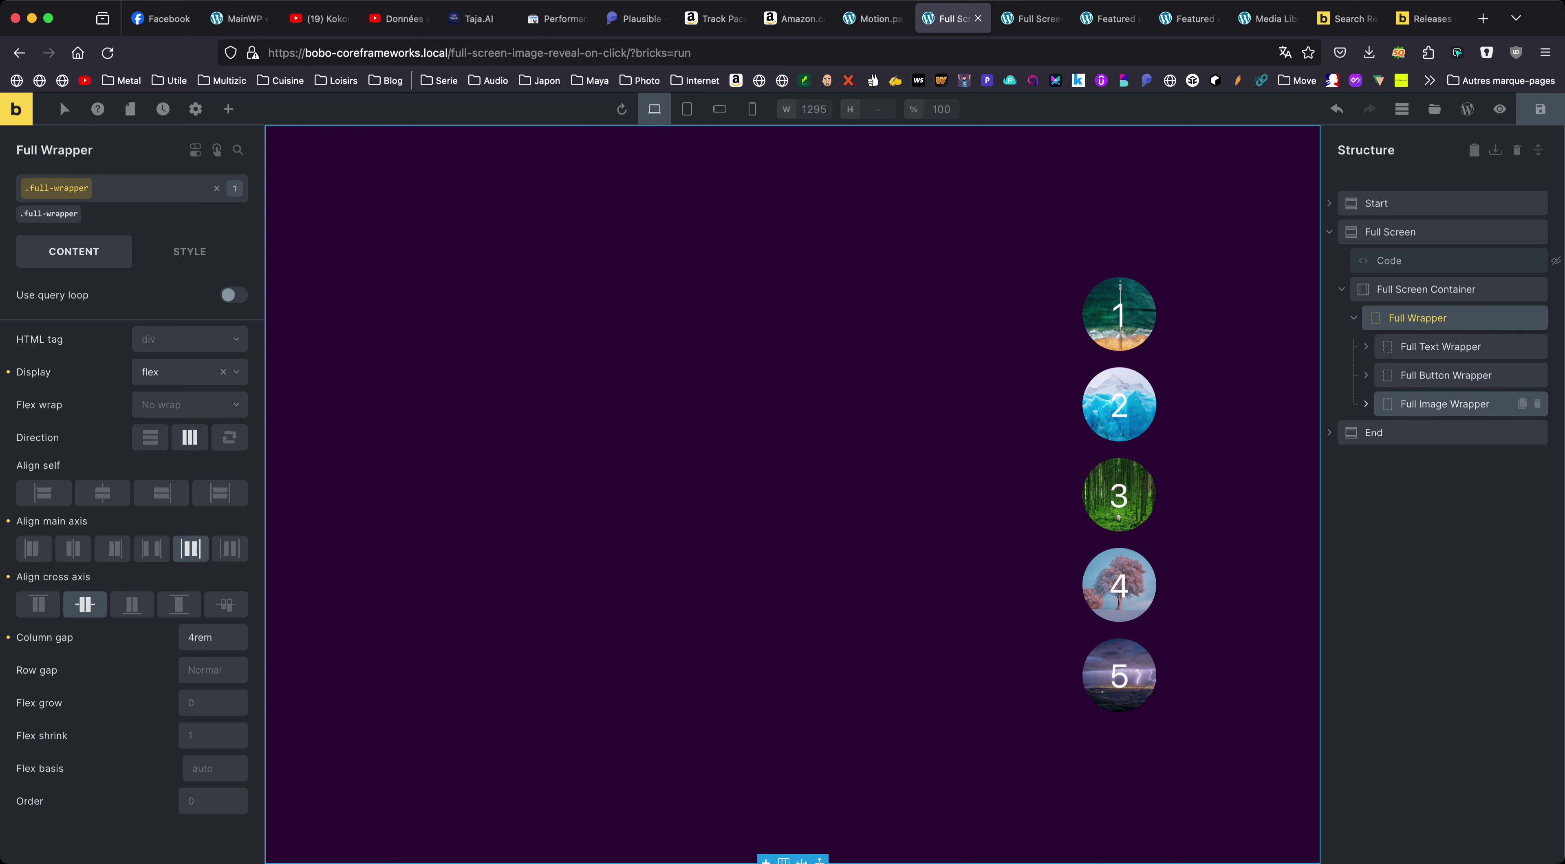
click(1445, 403)
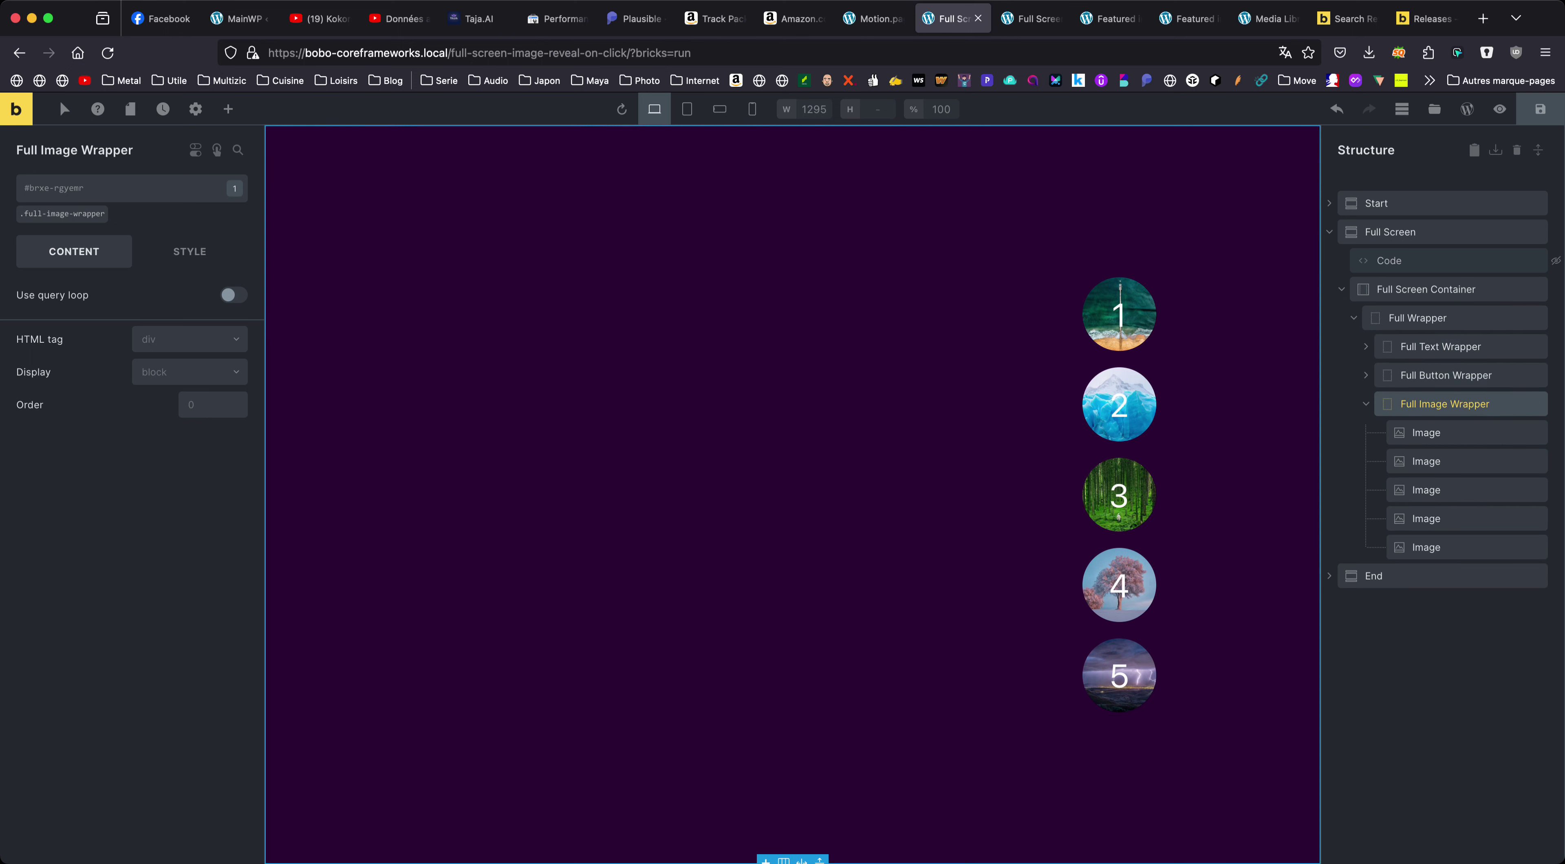
click(1426, 432)
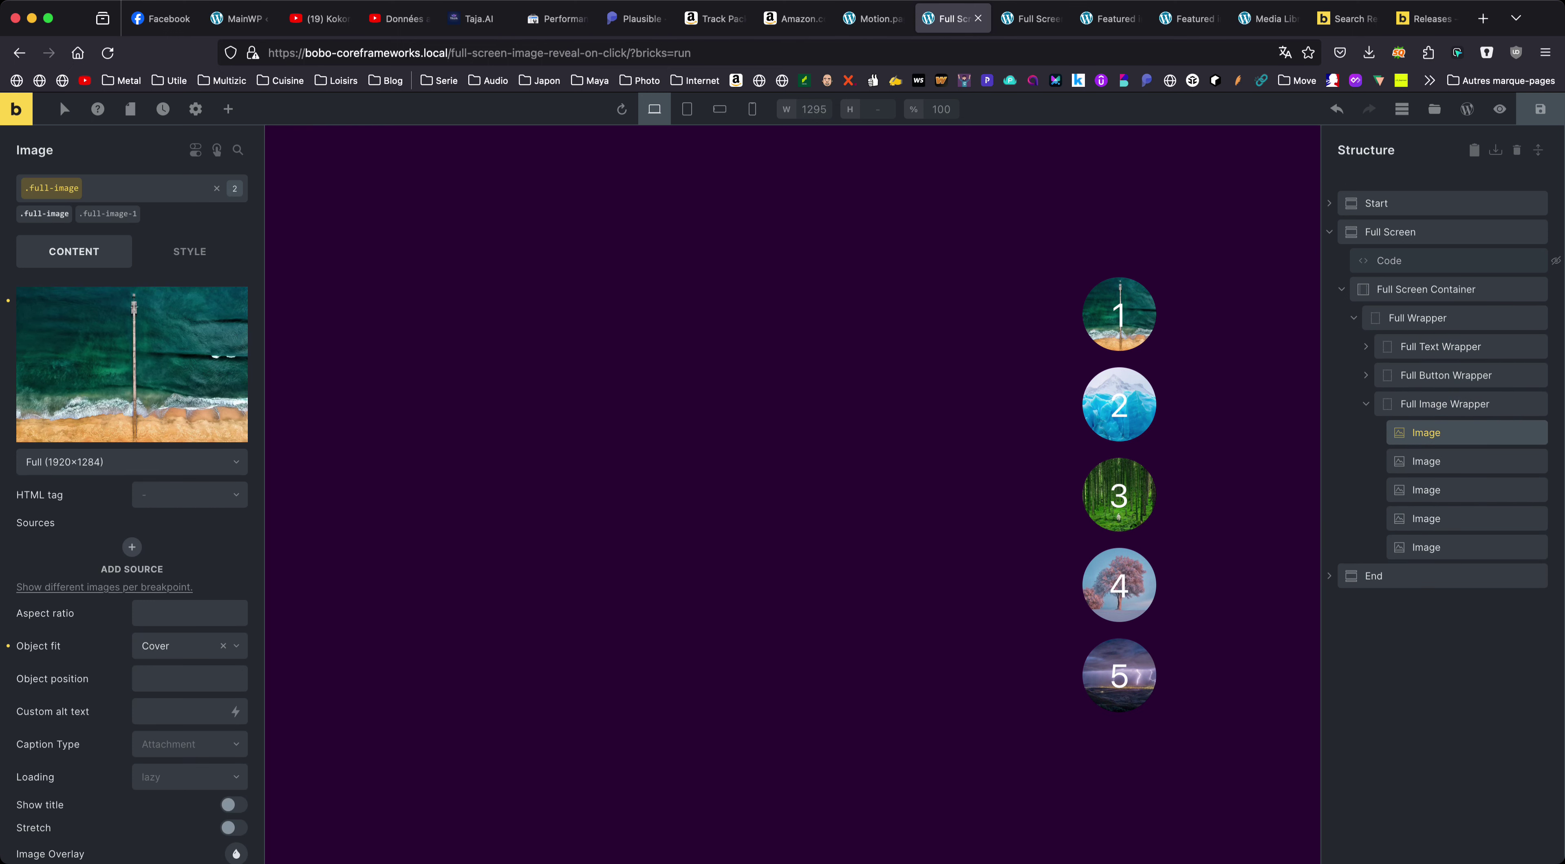
click(69, 206)
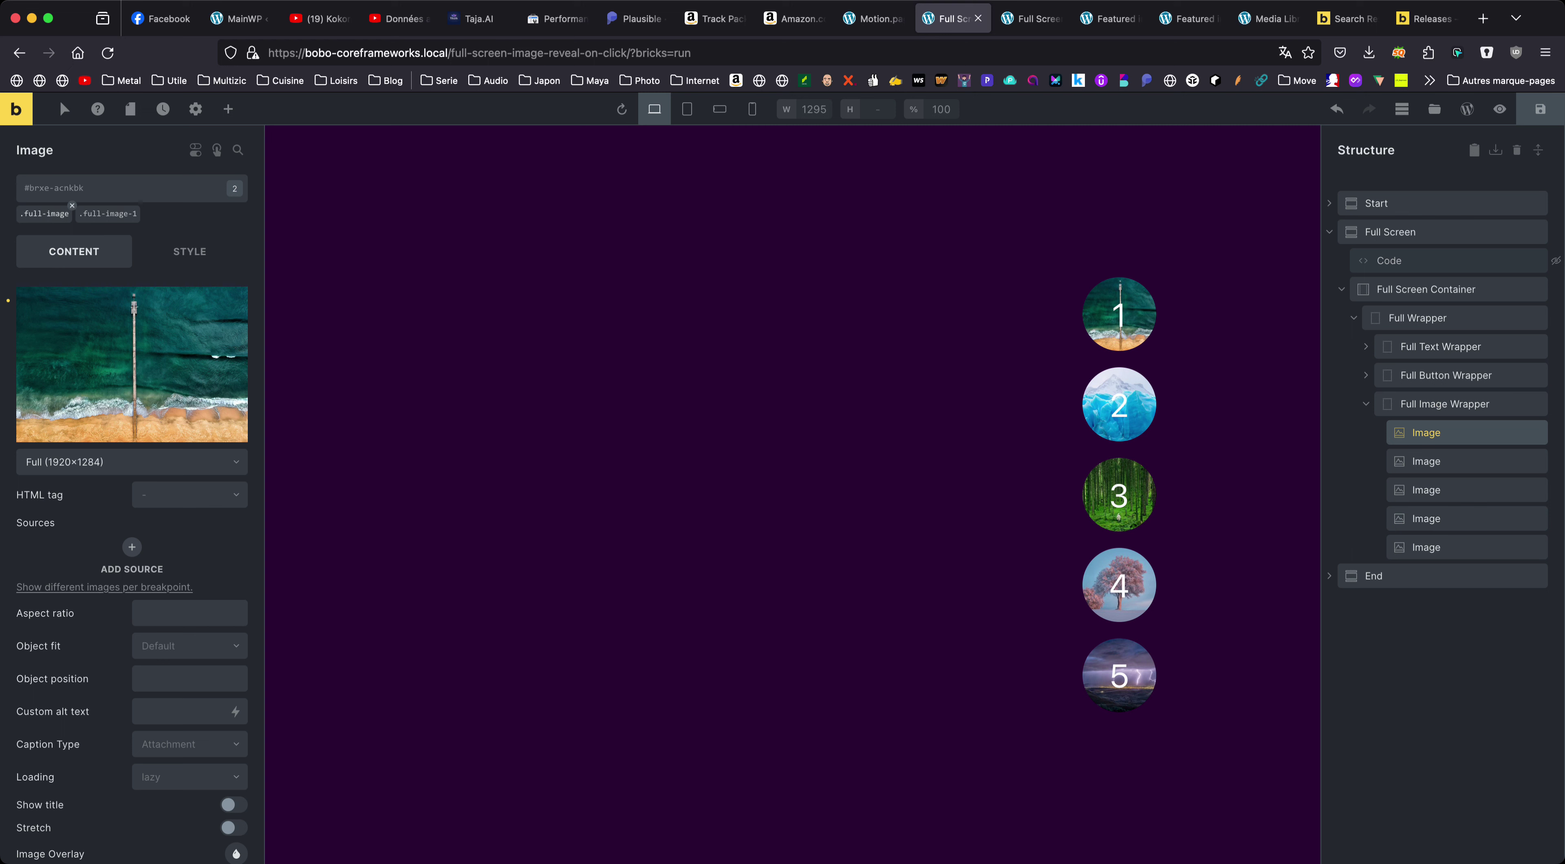
click(44, 213)
scroll(131, 547, down, 5)
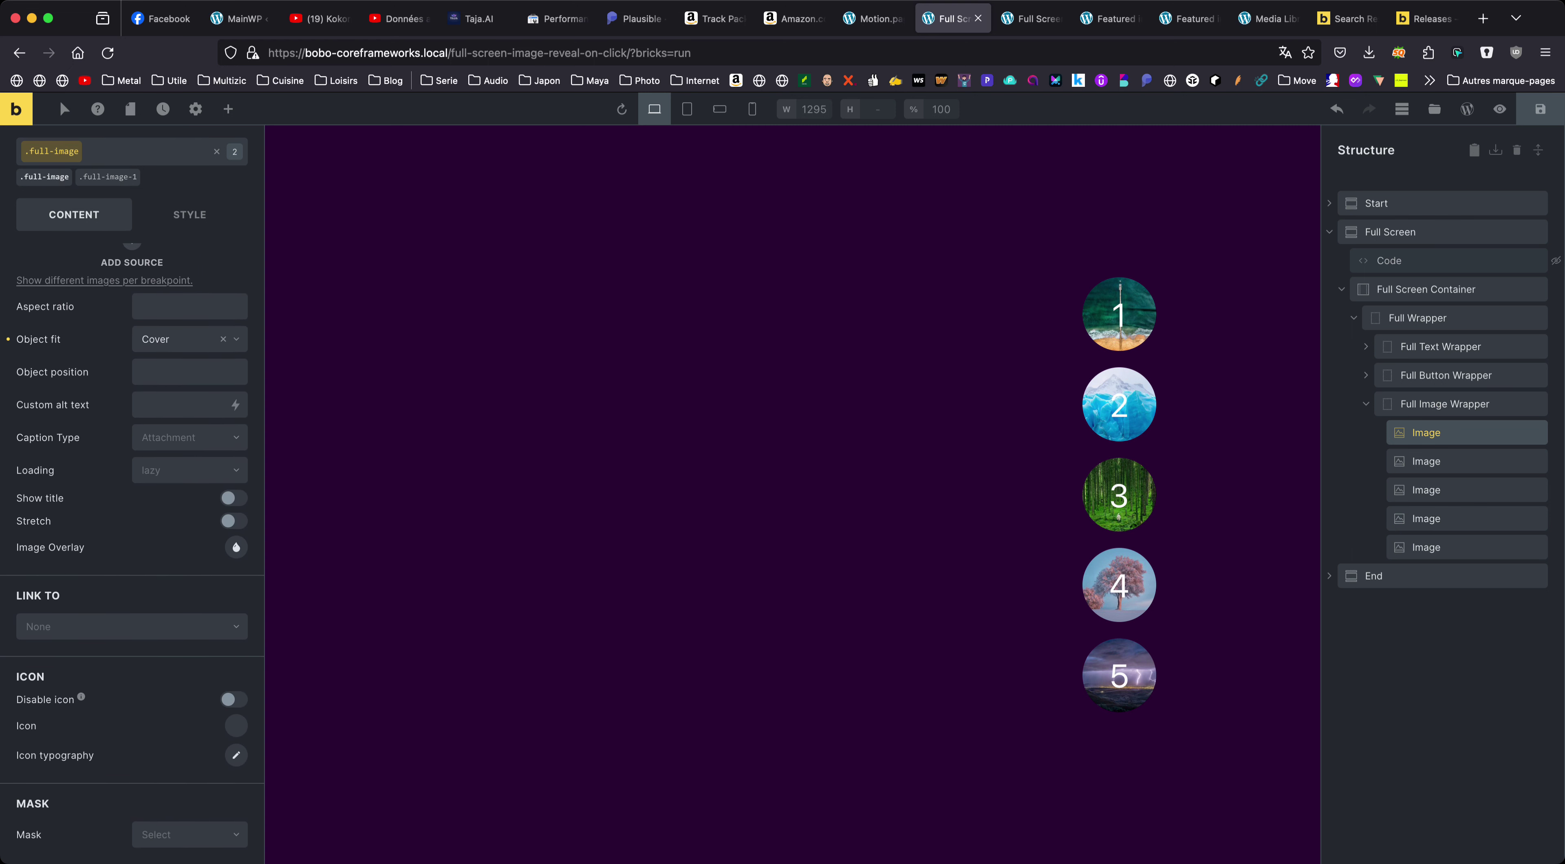
click(190, 214)
click(132, 667)
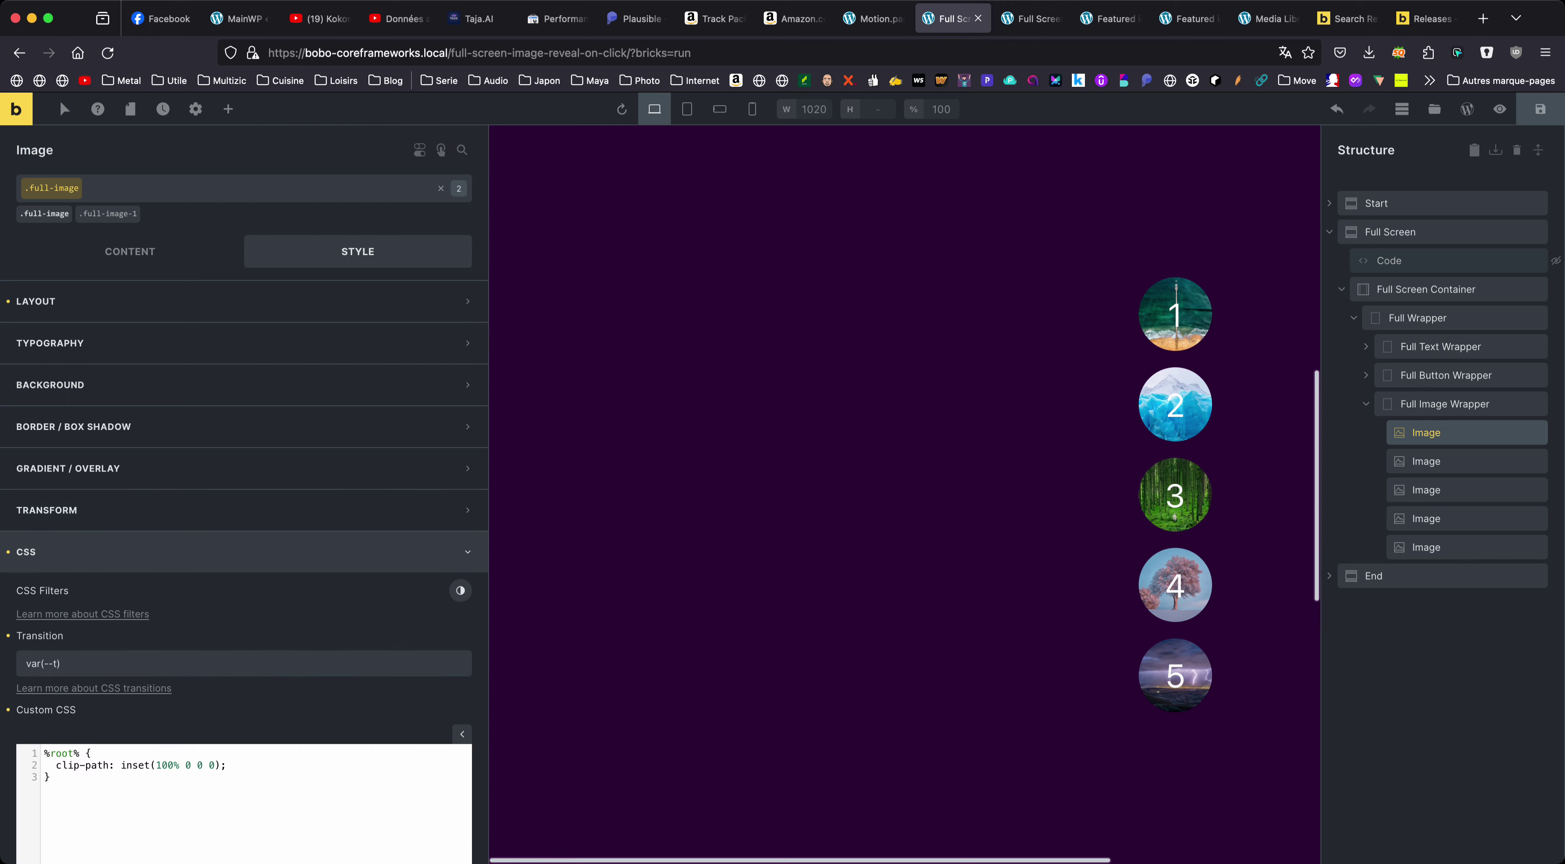
scroll(132, 547, down, 2)
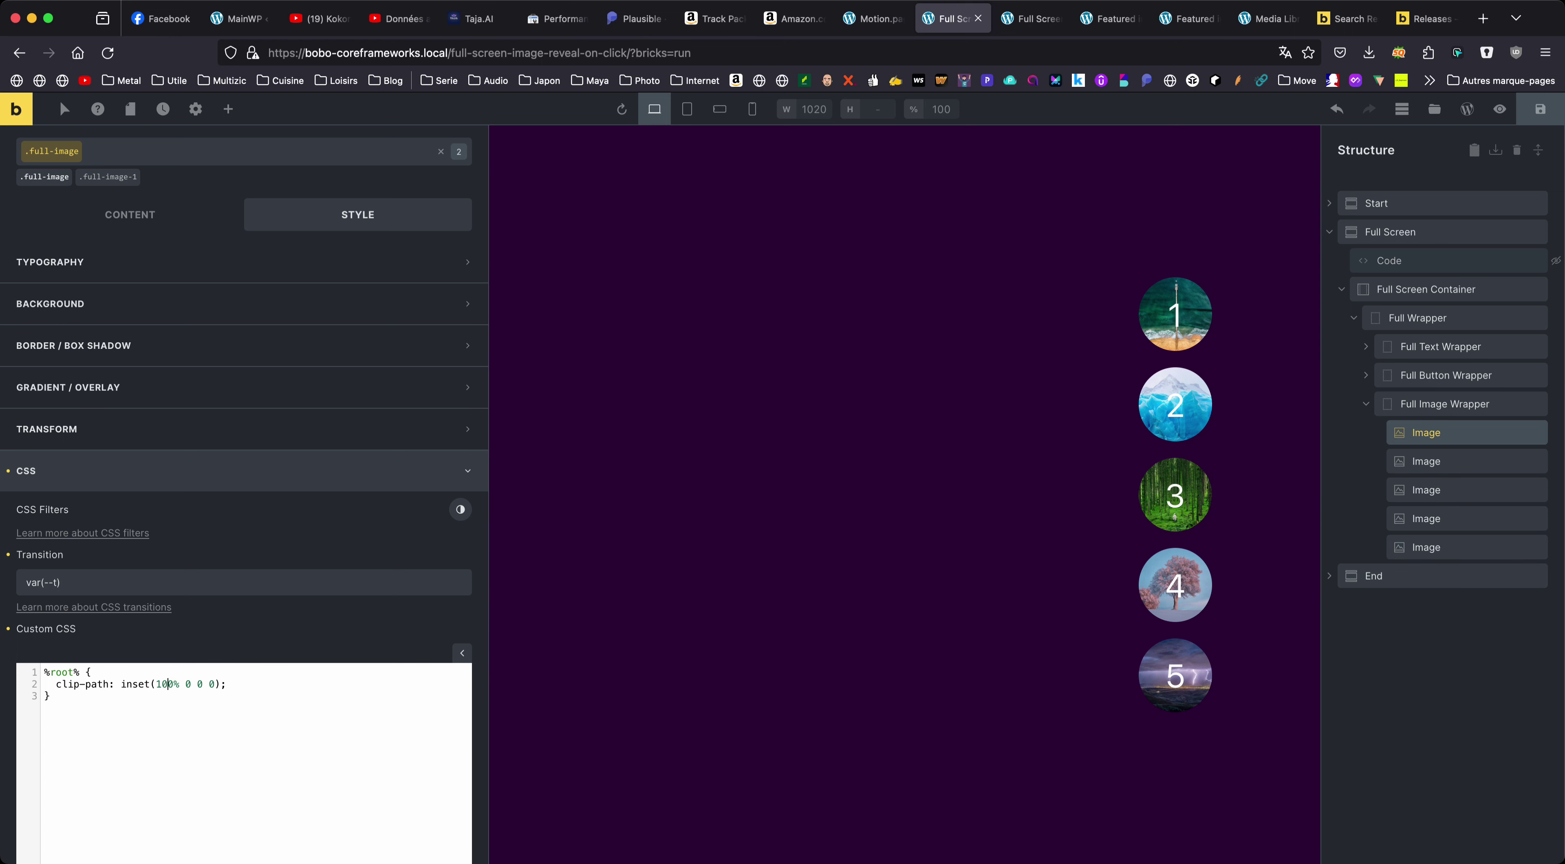
click(1388, 261)
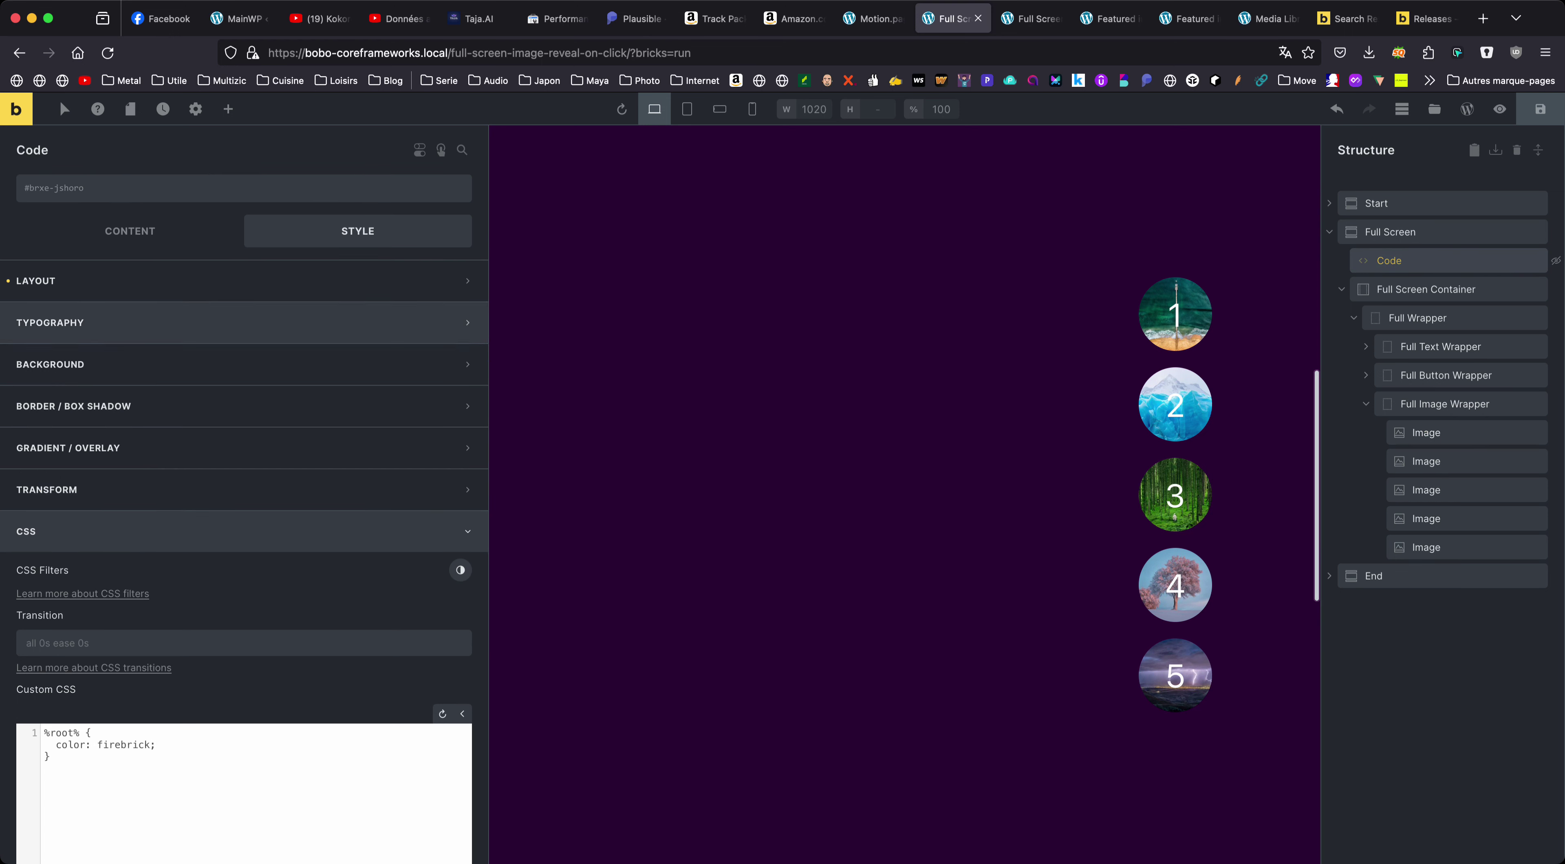
click(130, 231)
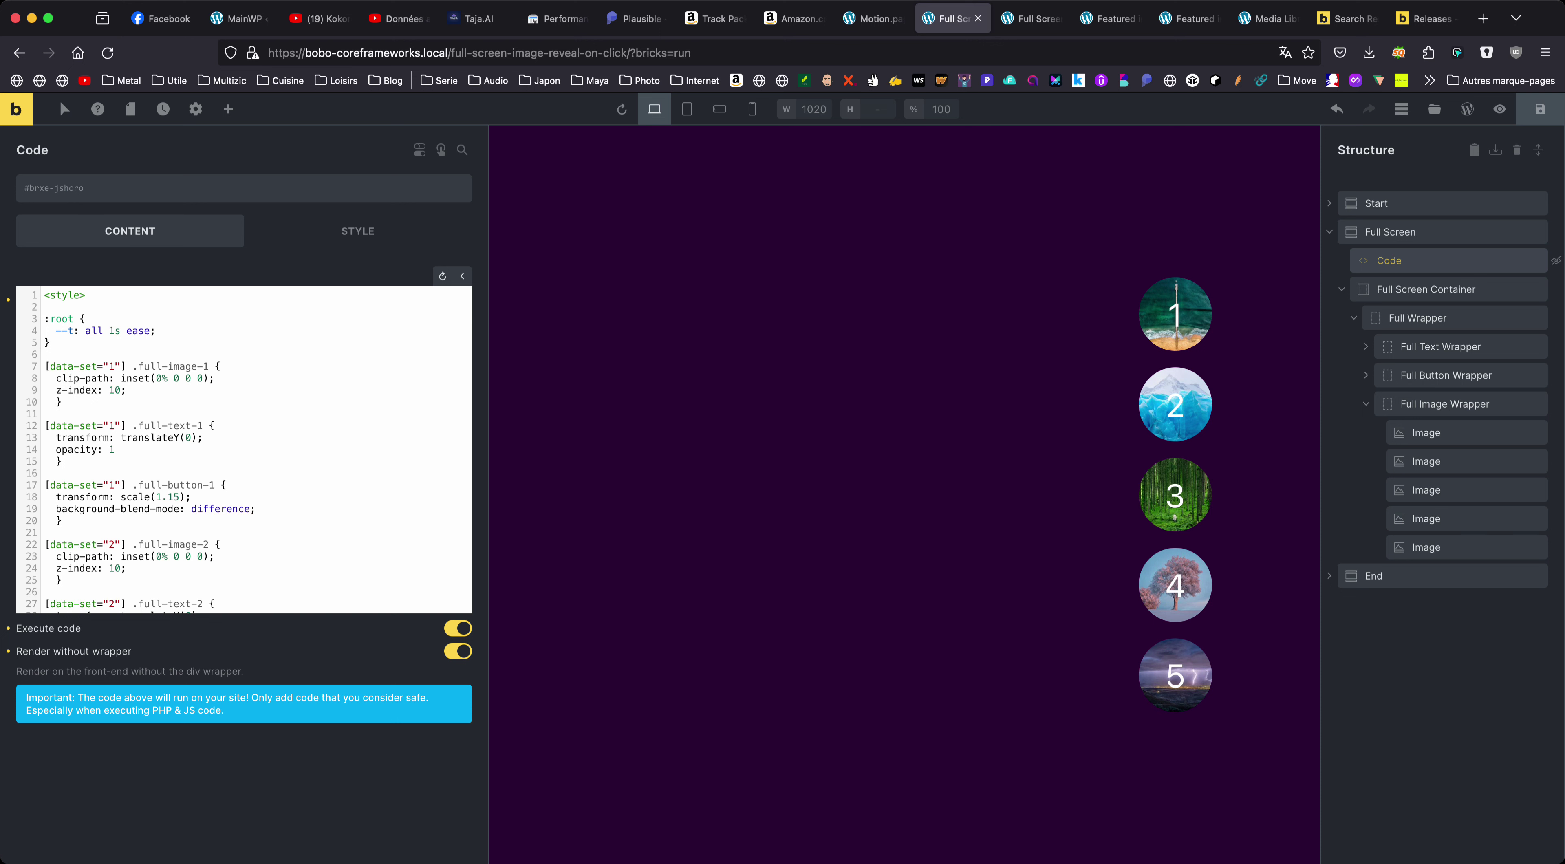
Reload the preview page and switch through images 2, 3 and 4 to check the reveal transition
click(1032, 19)
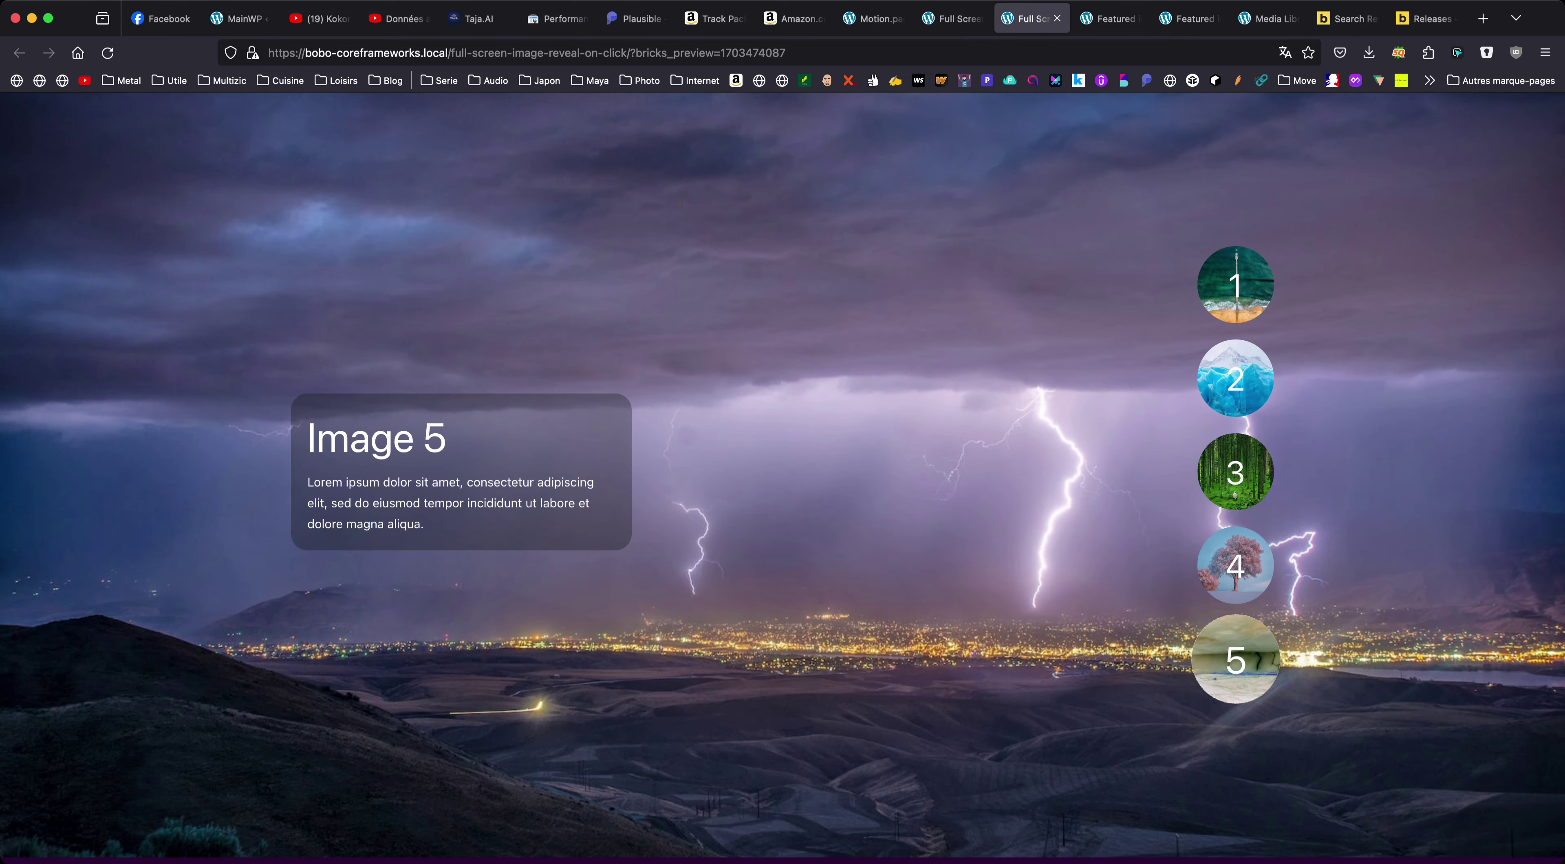
click(107, 53)
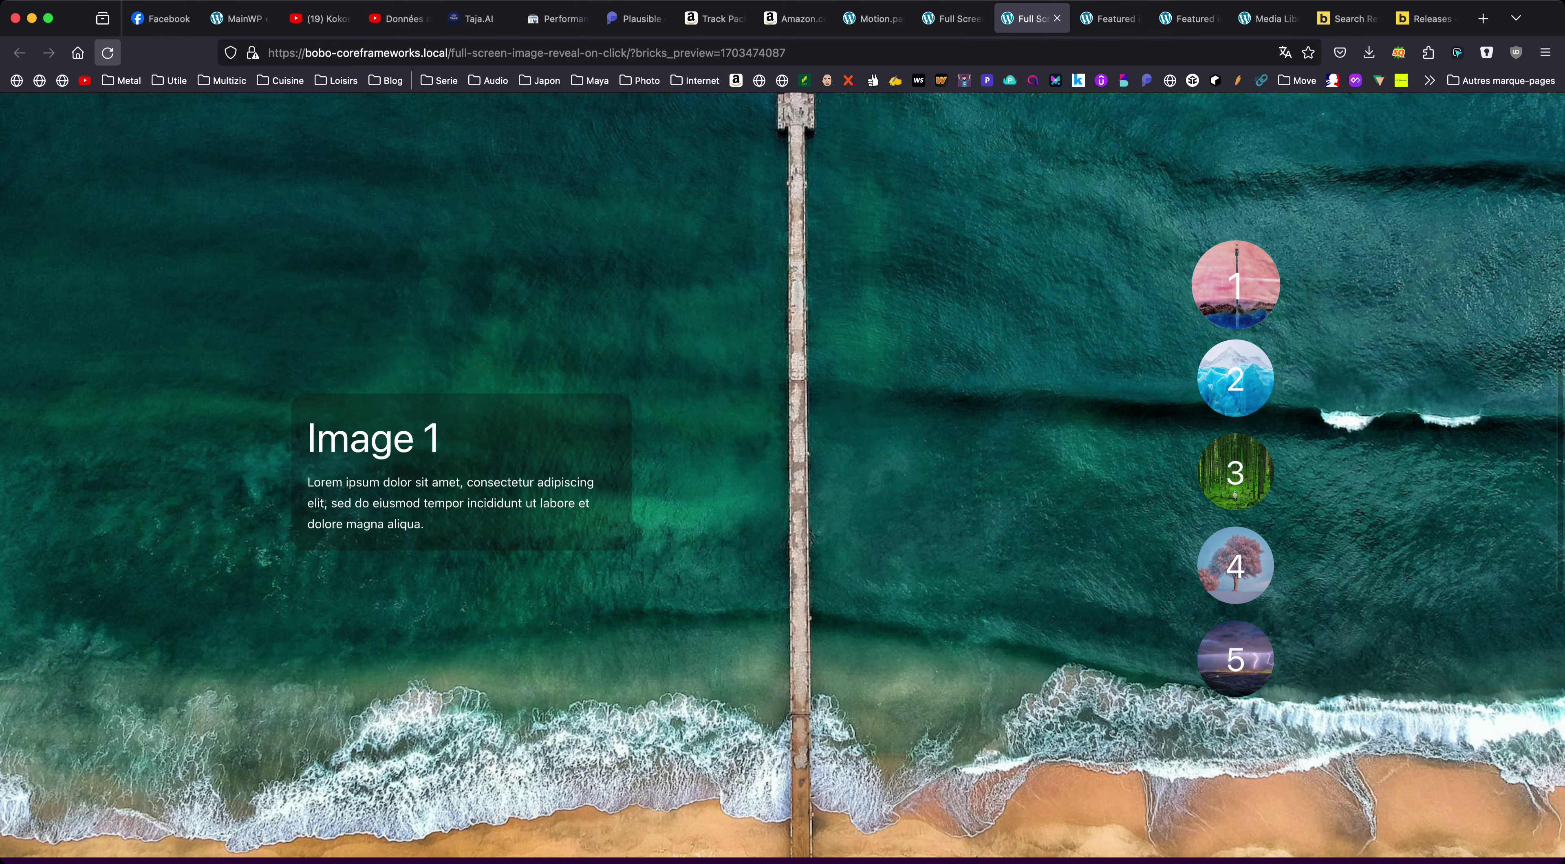
key(Tab)
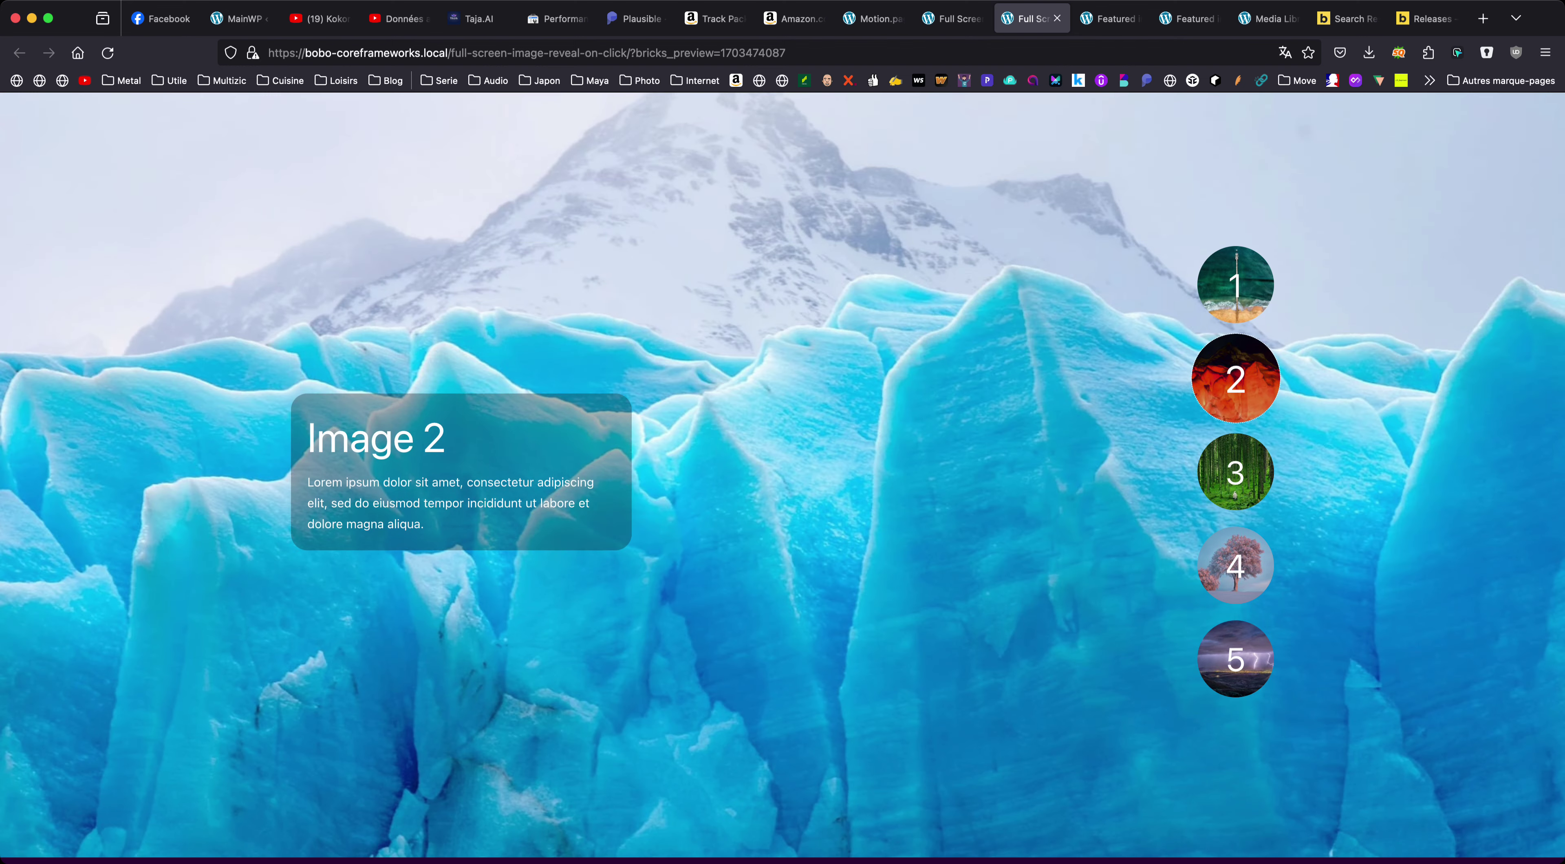
key(Tab)
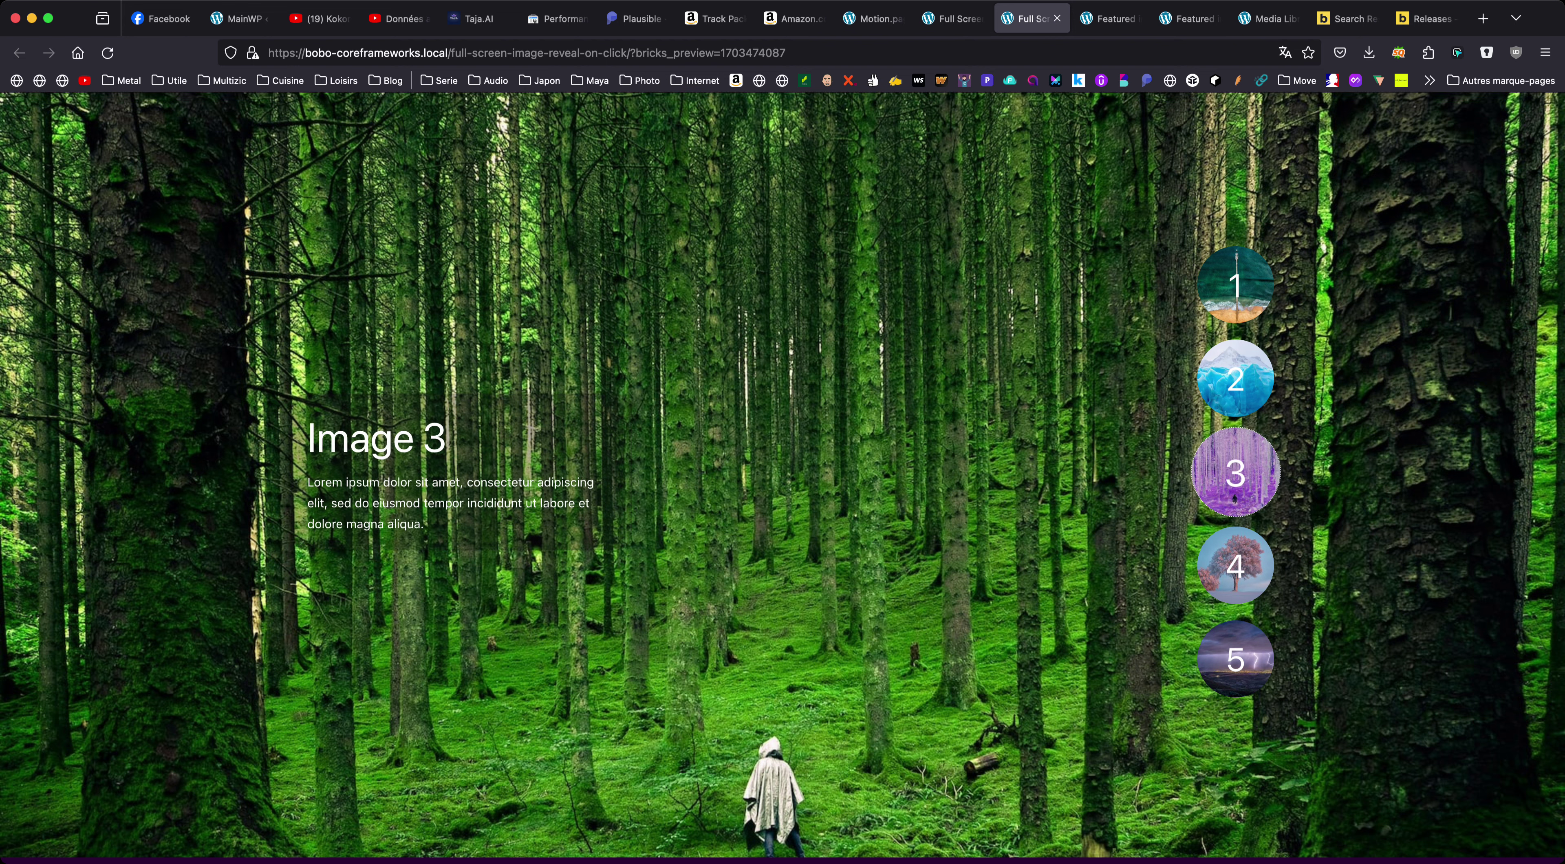
key(Tab)
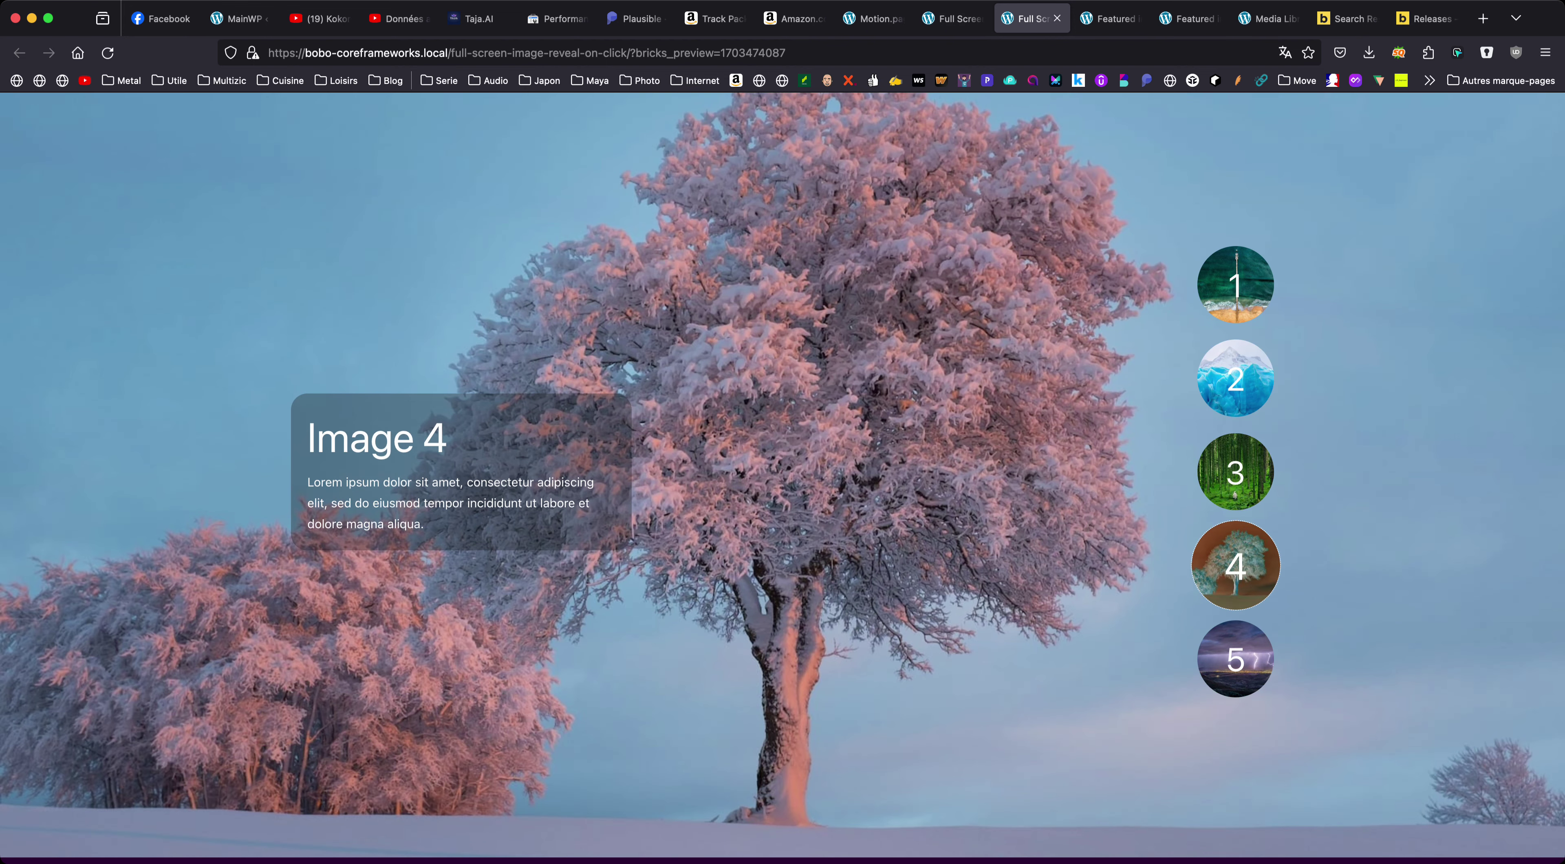
Set the --t transition duration to 0.5s in the Code element's :root rule, save the page and reload the preview
click(953, 18)
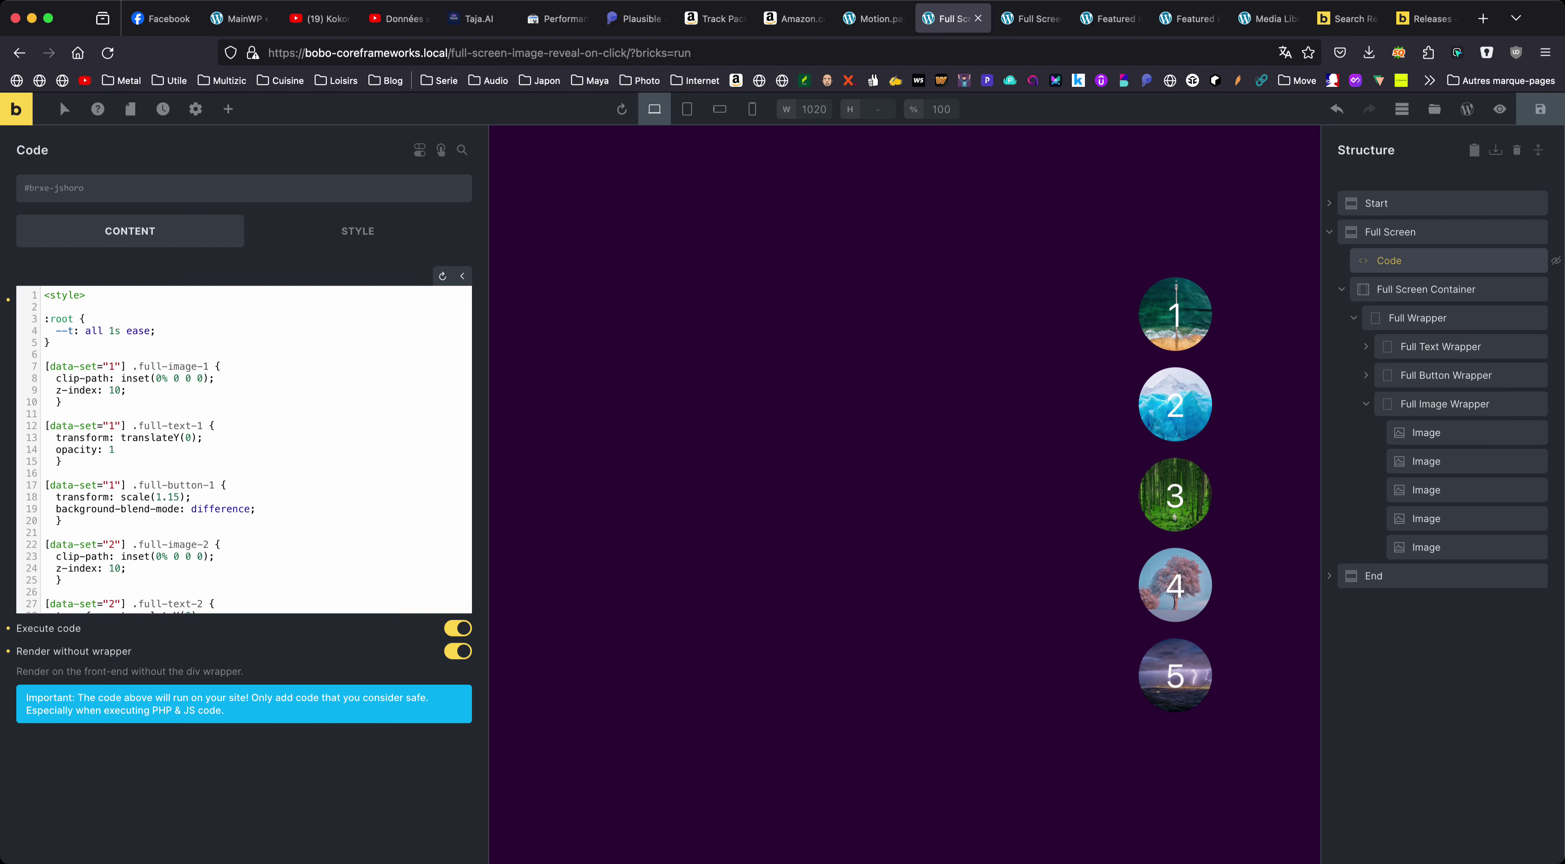
key(BackSpace)
text(0.5)
key(ctrl+s)
key(ctrl+Tab)
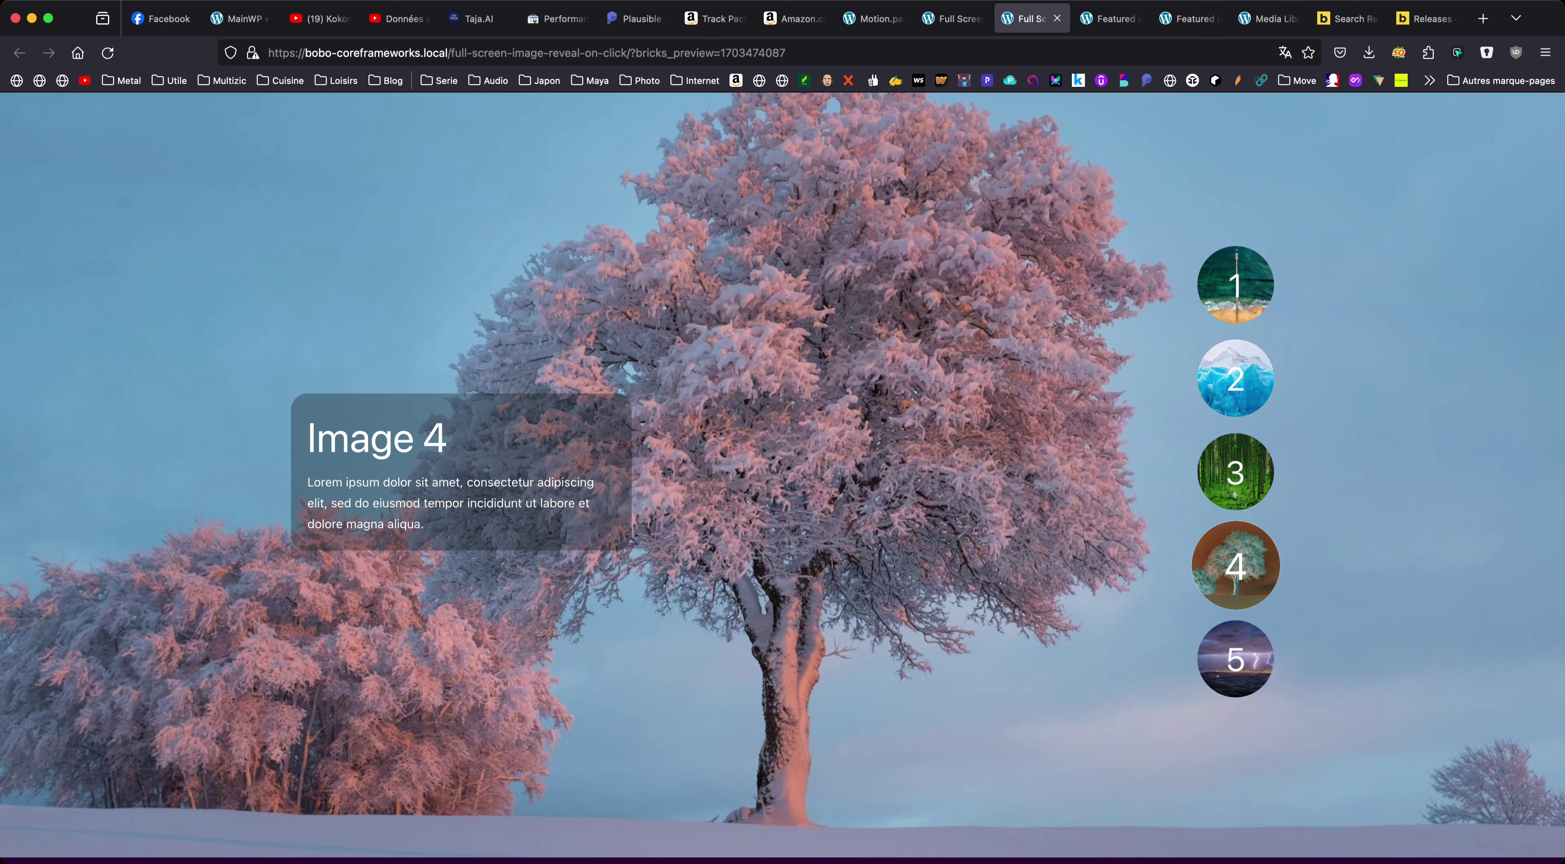
key(super+r)
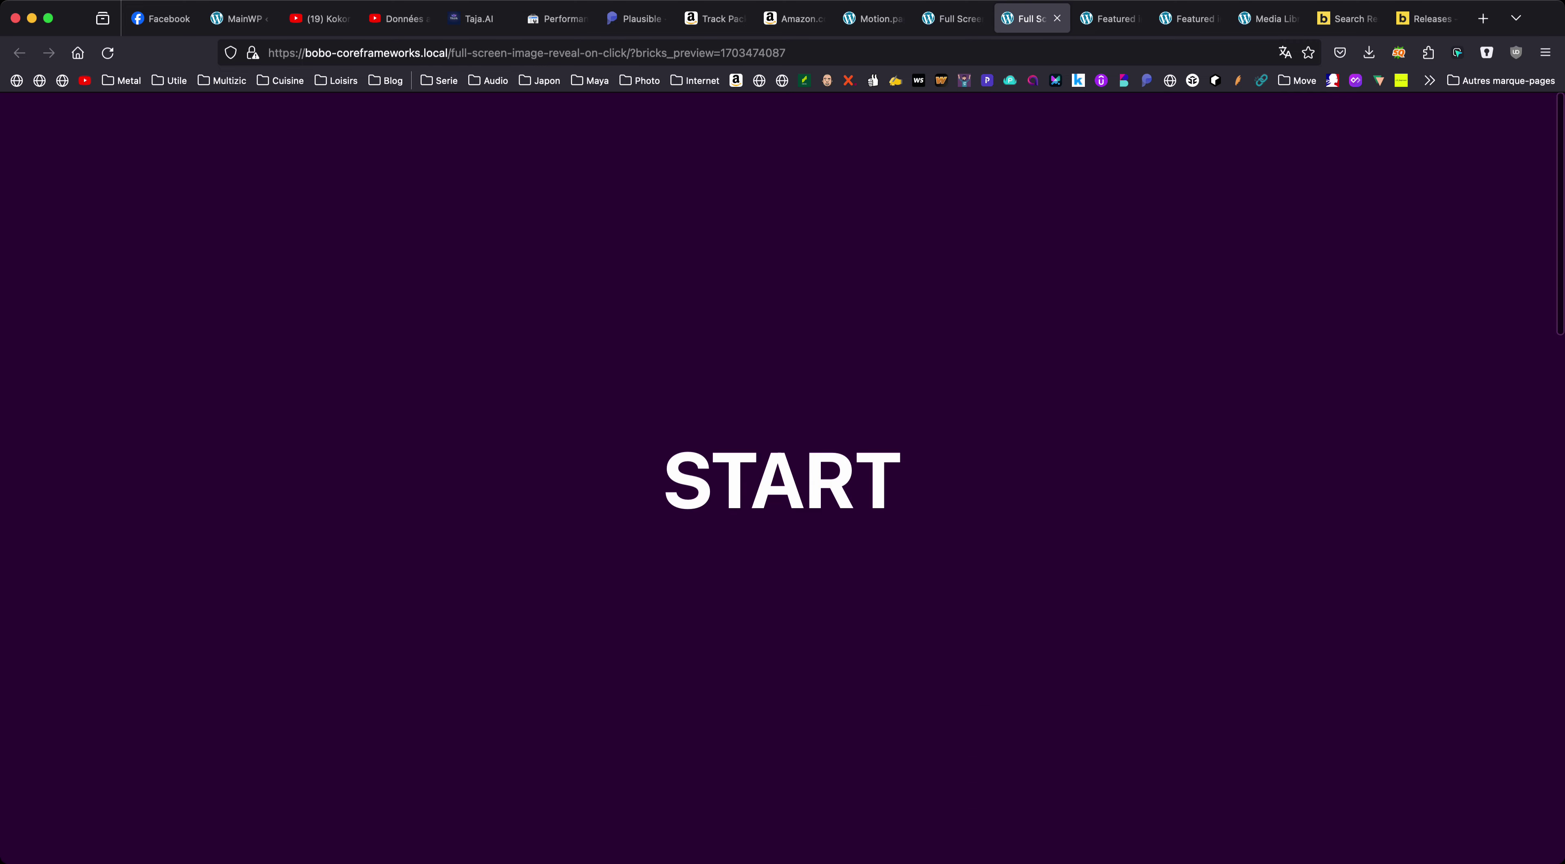
Switch to images 3 and 4 in the preview to check the reveal at the 0.5s transition duration
scroll(783, 464, down, 2)
scroll(782, 464, up, 2)
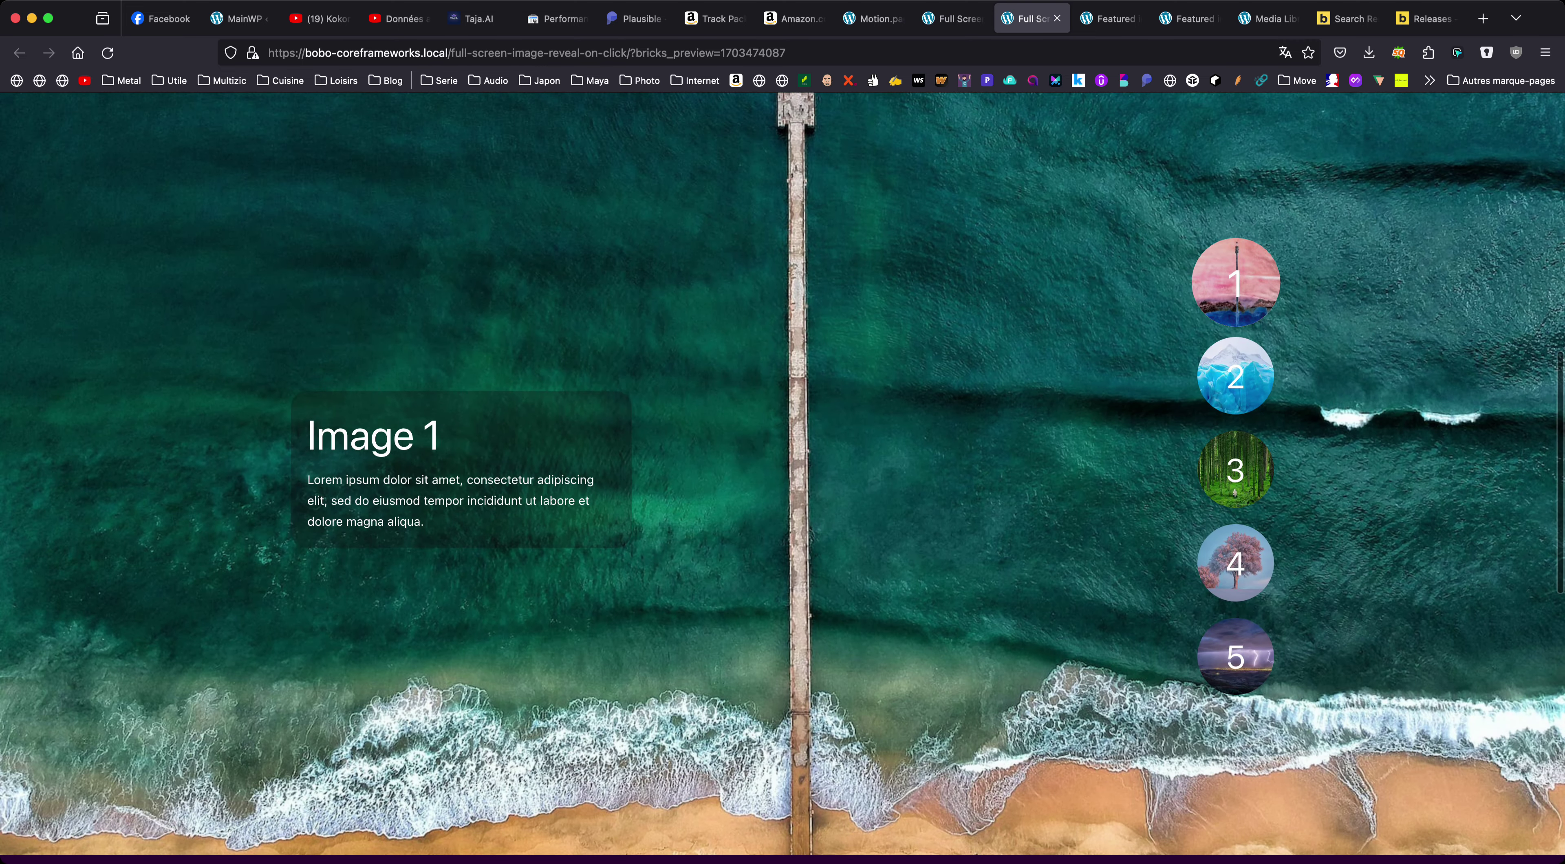
click(1235, 469)
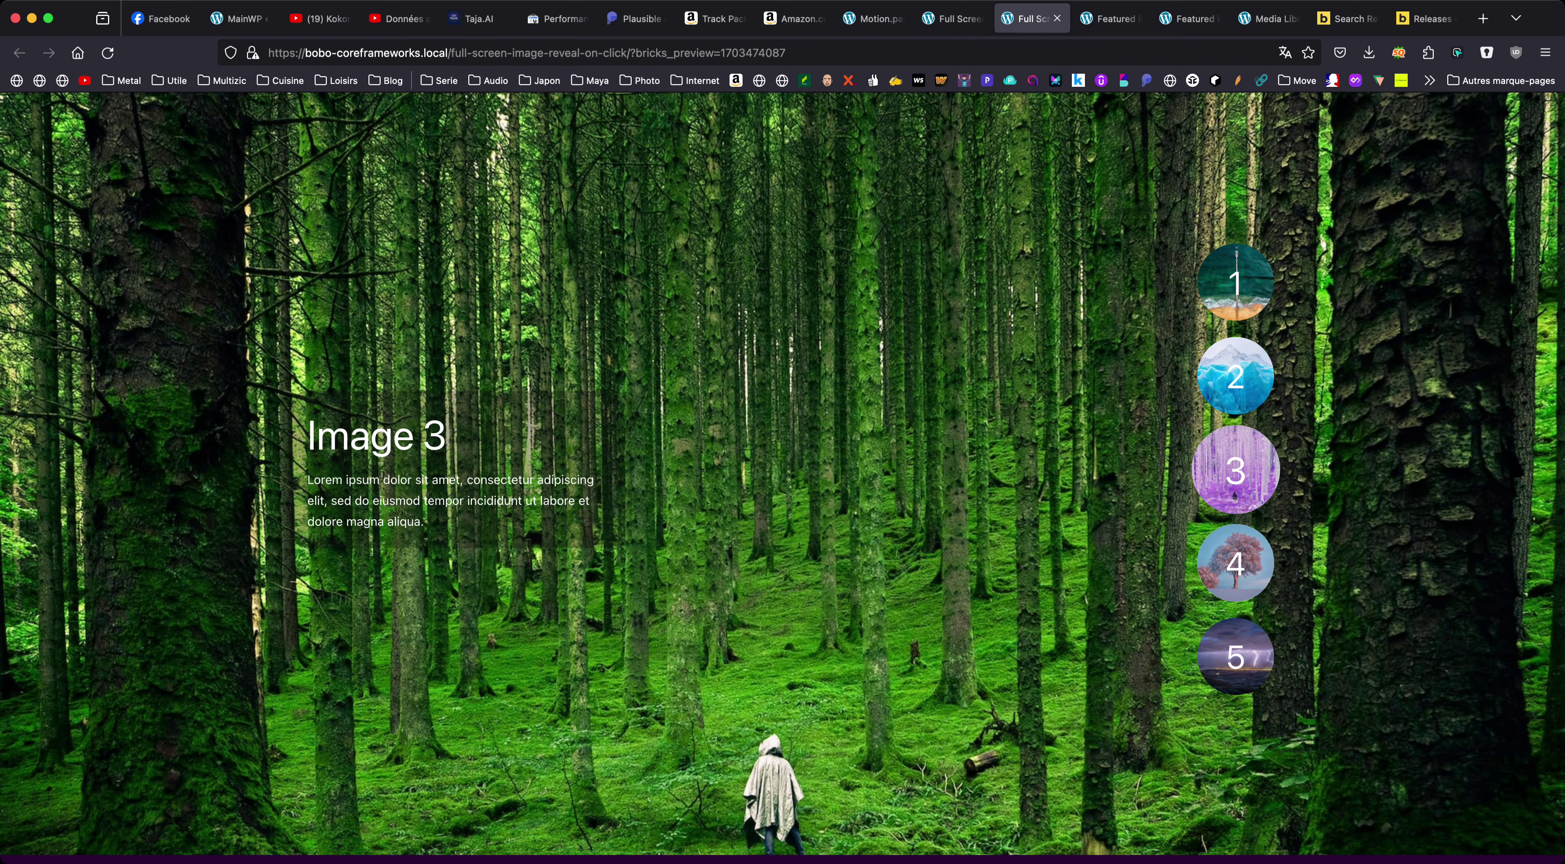
click(1235, 563)
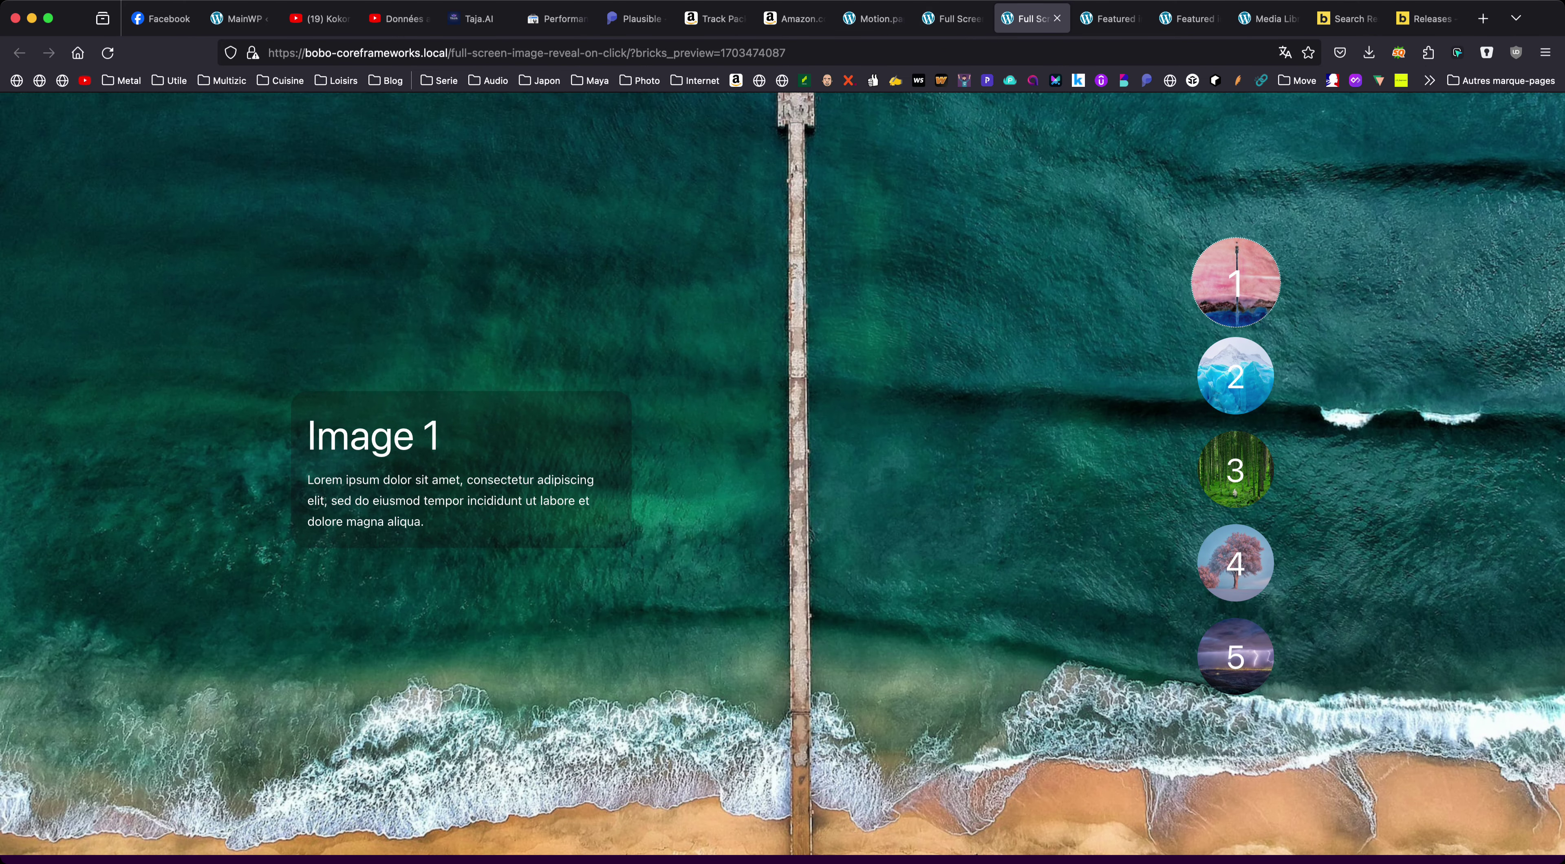
Return to the Bricks editor and examine the transform, position and opacity settings of the .full-text class on Full Text 1
click(951, 18)
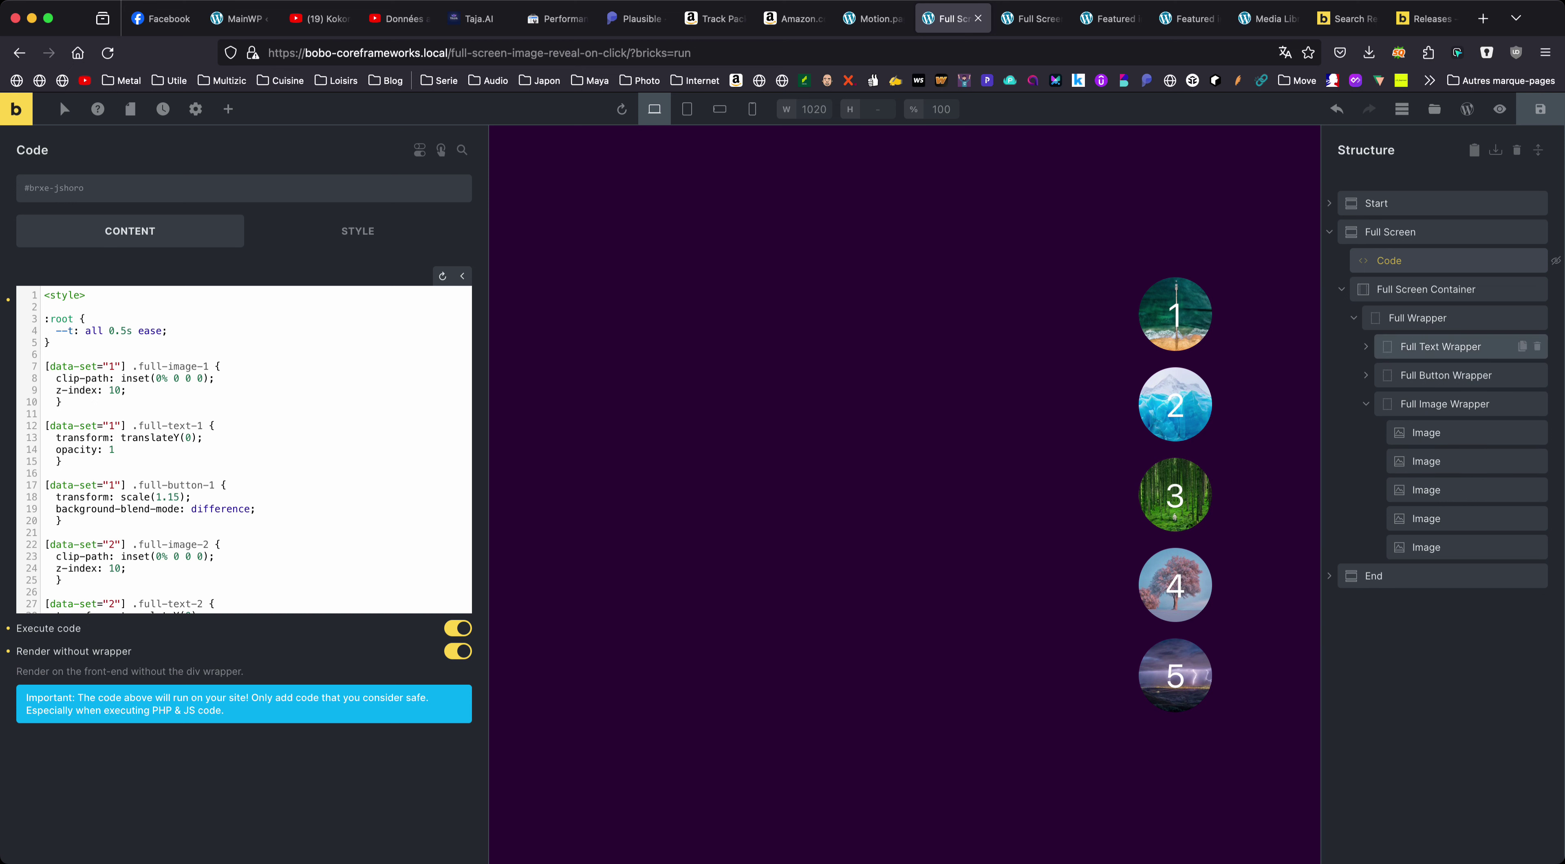
click(1440, 347)
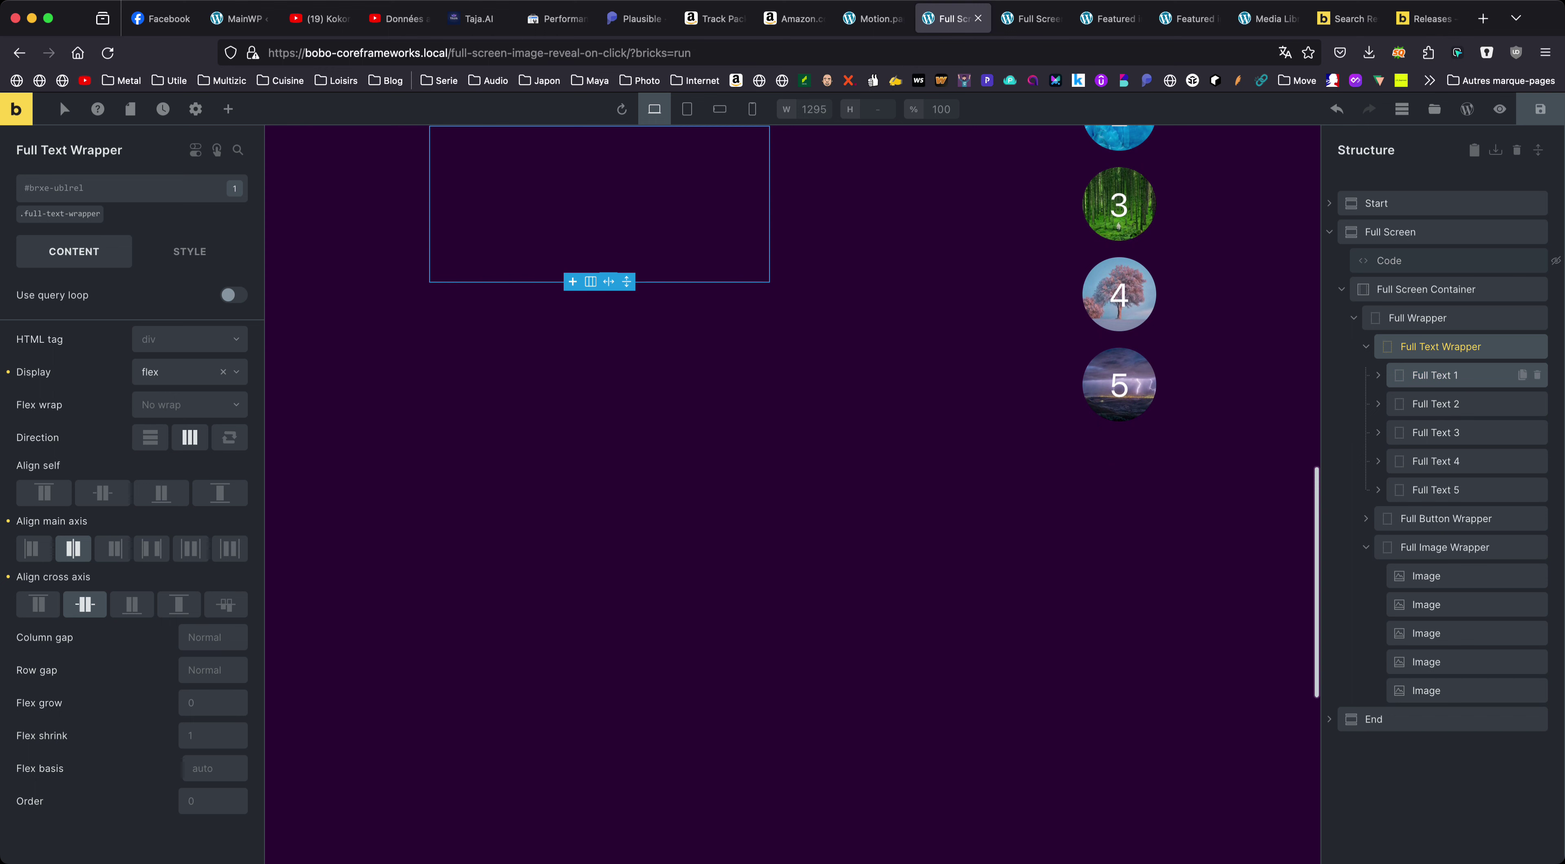
click(1434, 375)
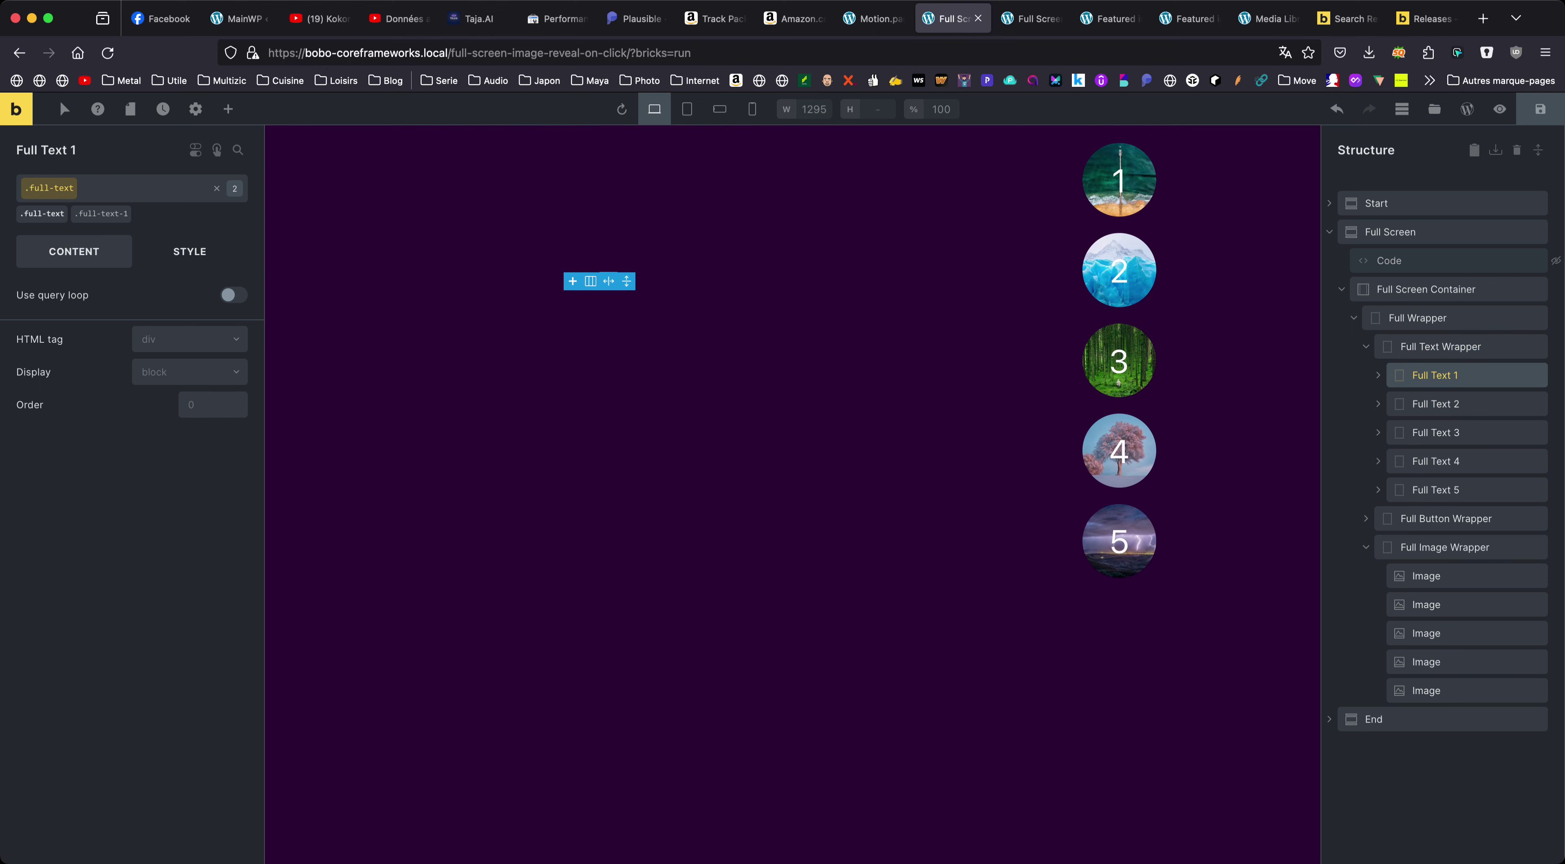
click(189, 251)
click(47, 552)
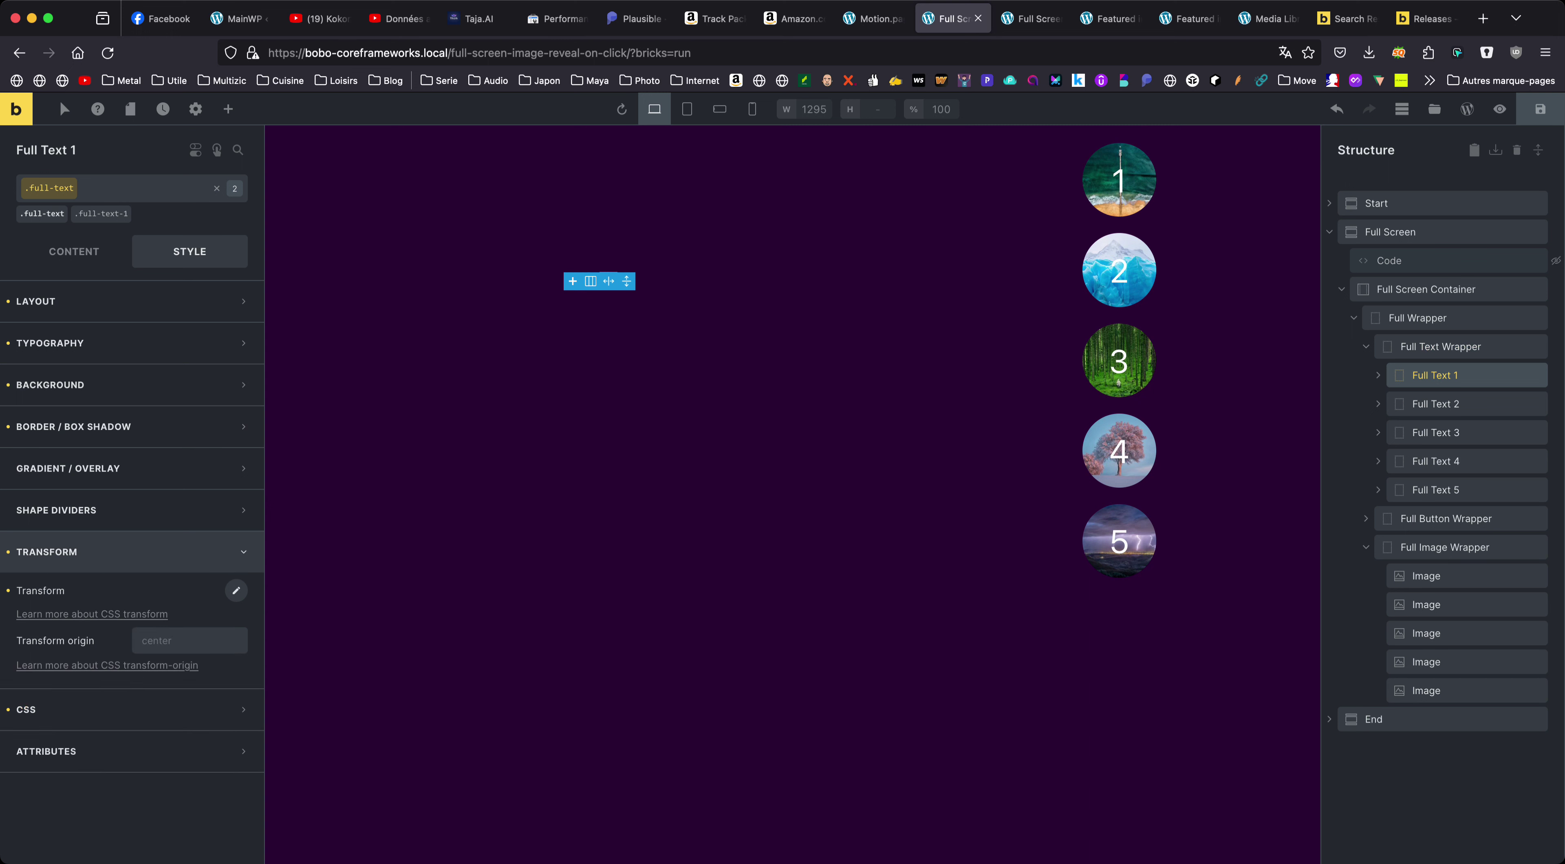
click(236, 590)
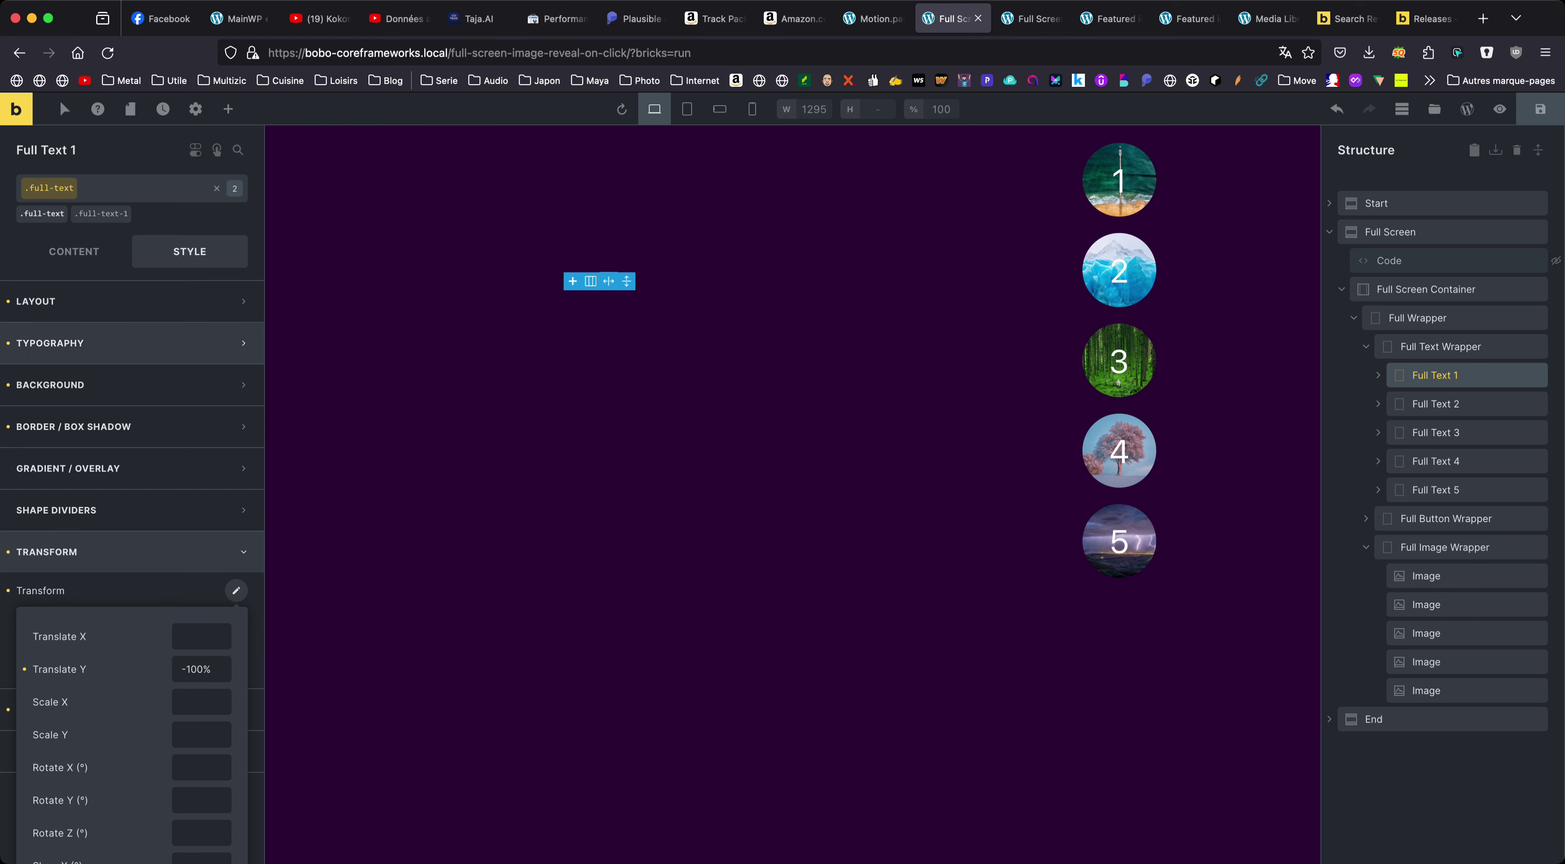
click(91, 301)
scroll(123, 547, down, 10)
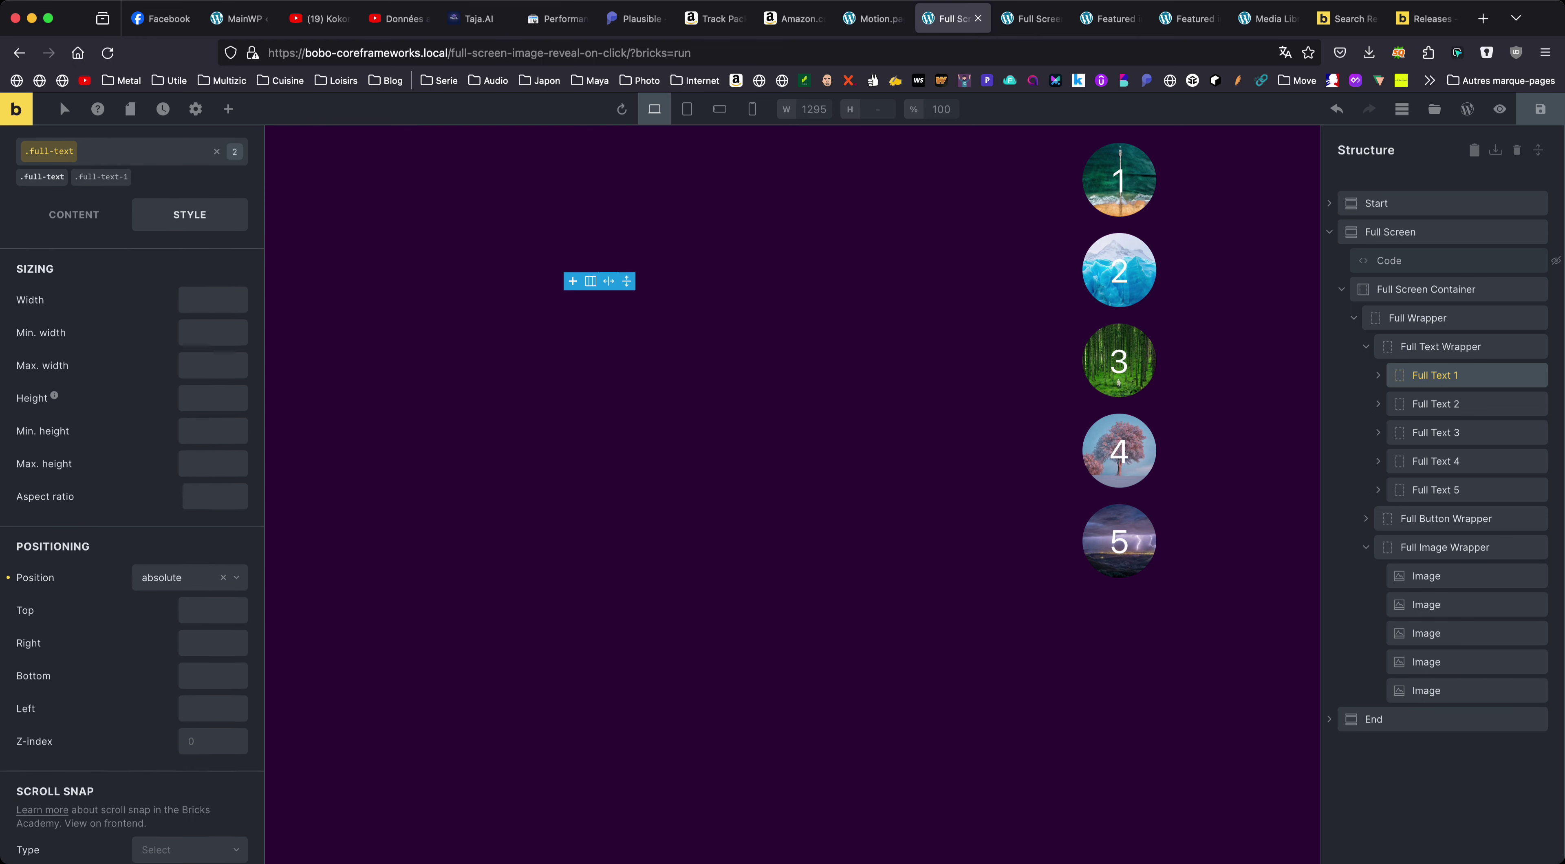
scroll(124, 547, down, 2)
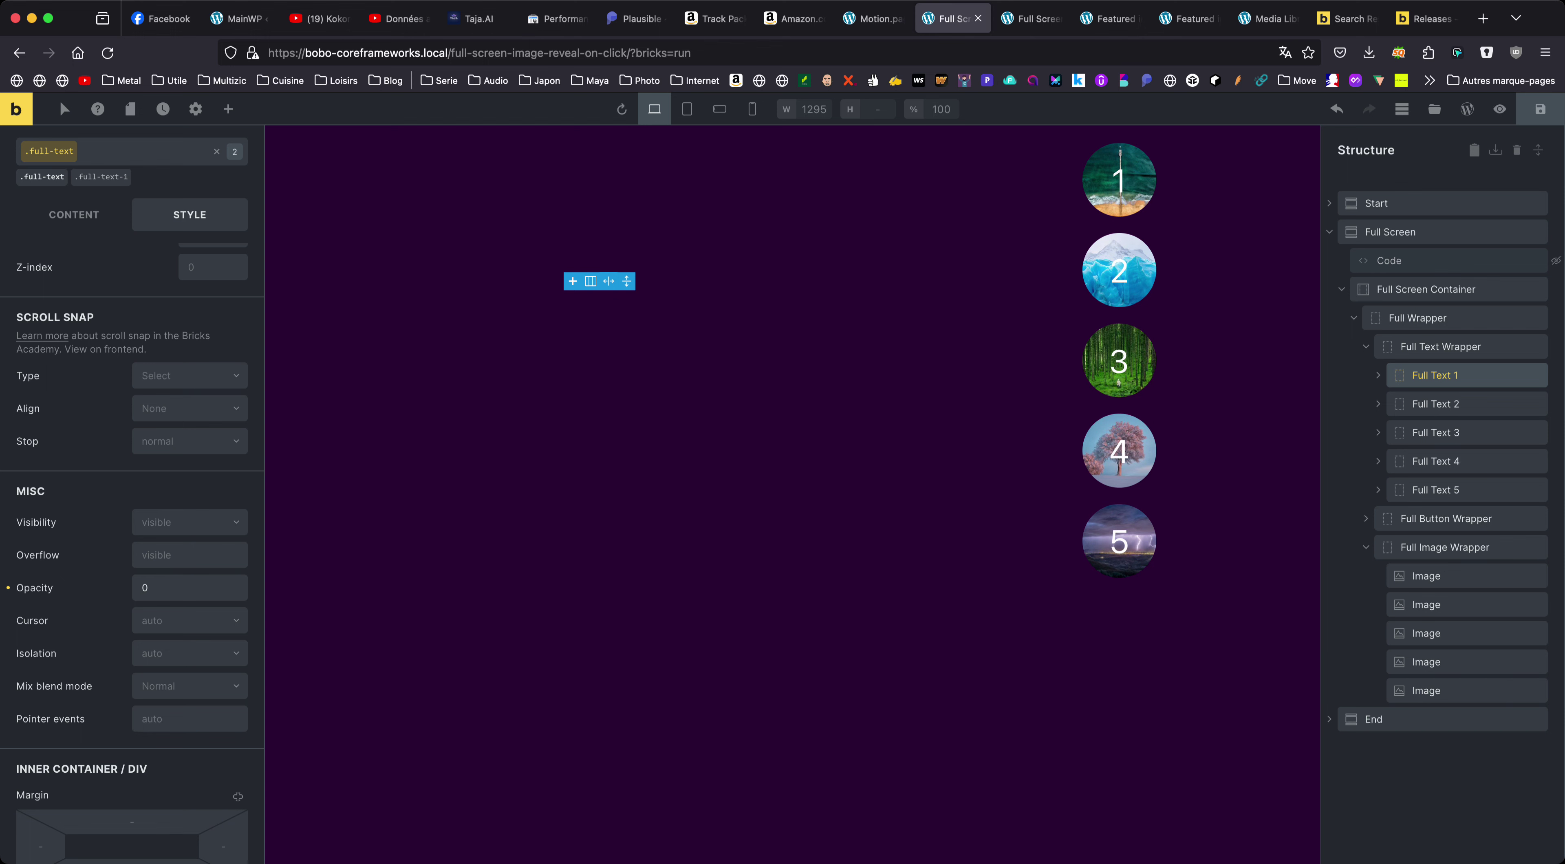
Reopen the Code element's stylesheet to examine the rule for .full-text-1
click(872, 18)
click(952, 19)
click(1449, 260)
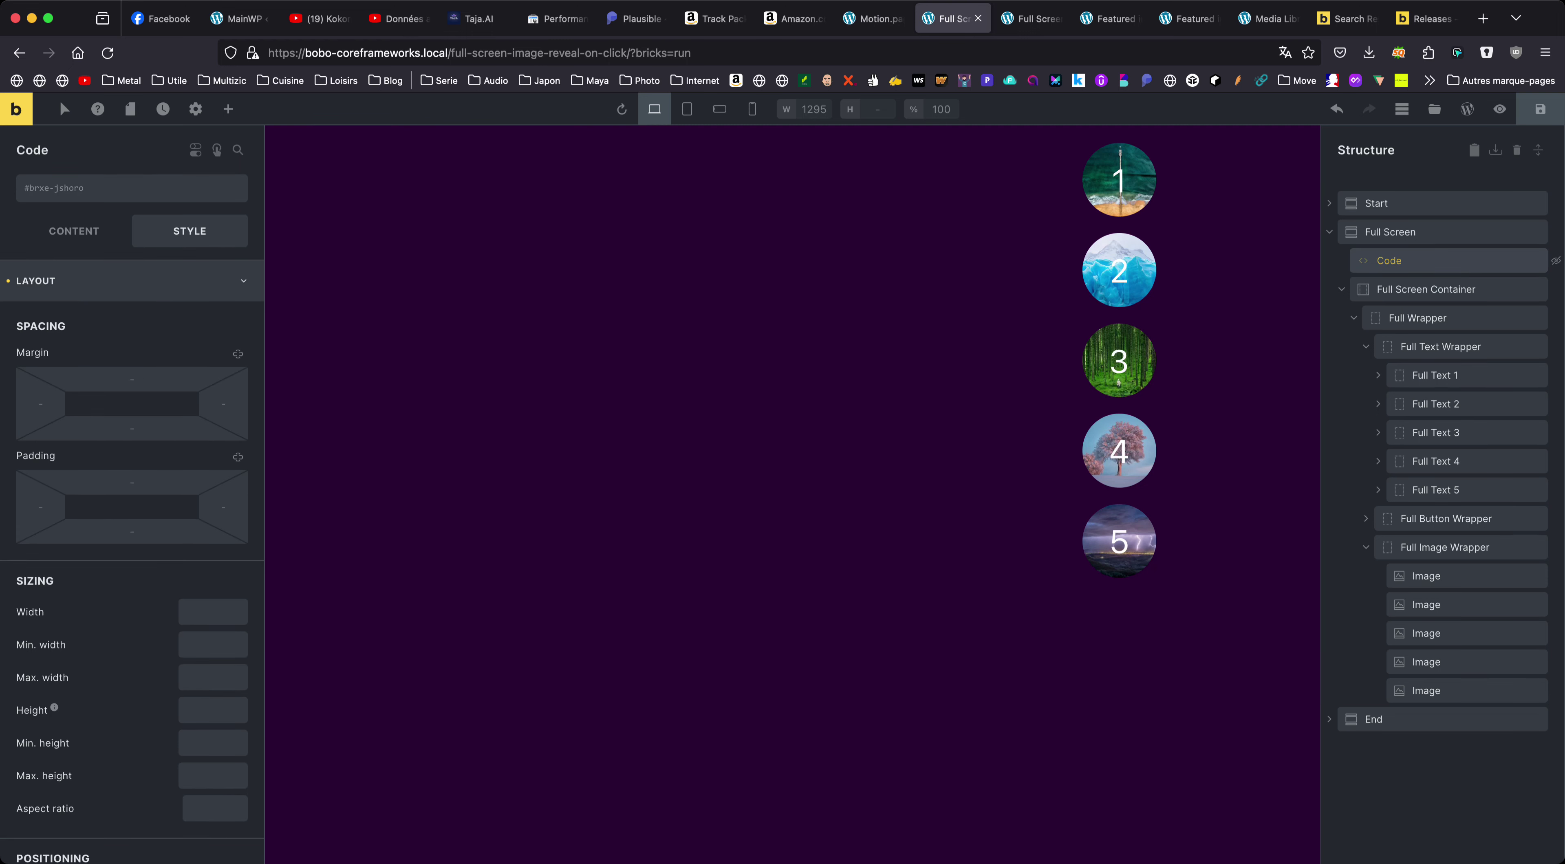
click(73, 231)
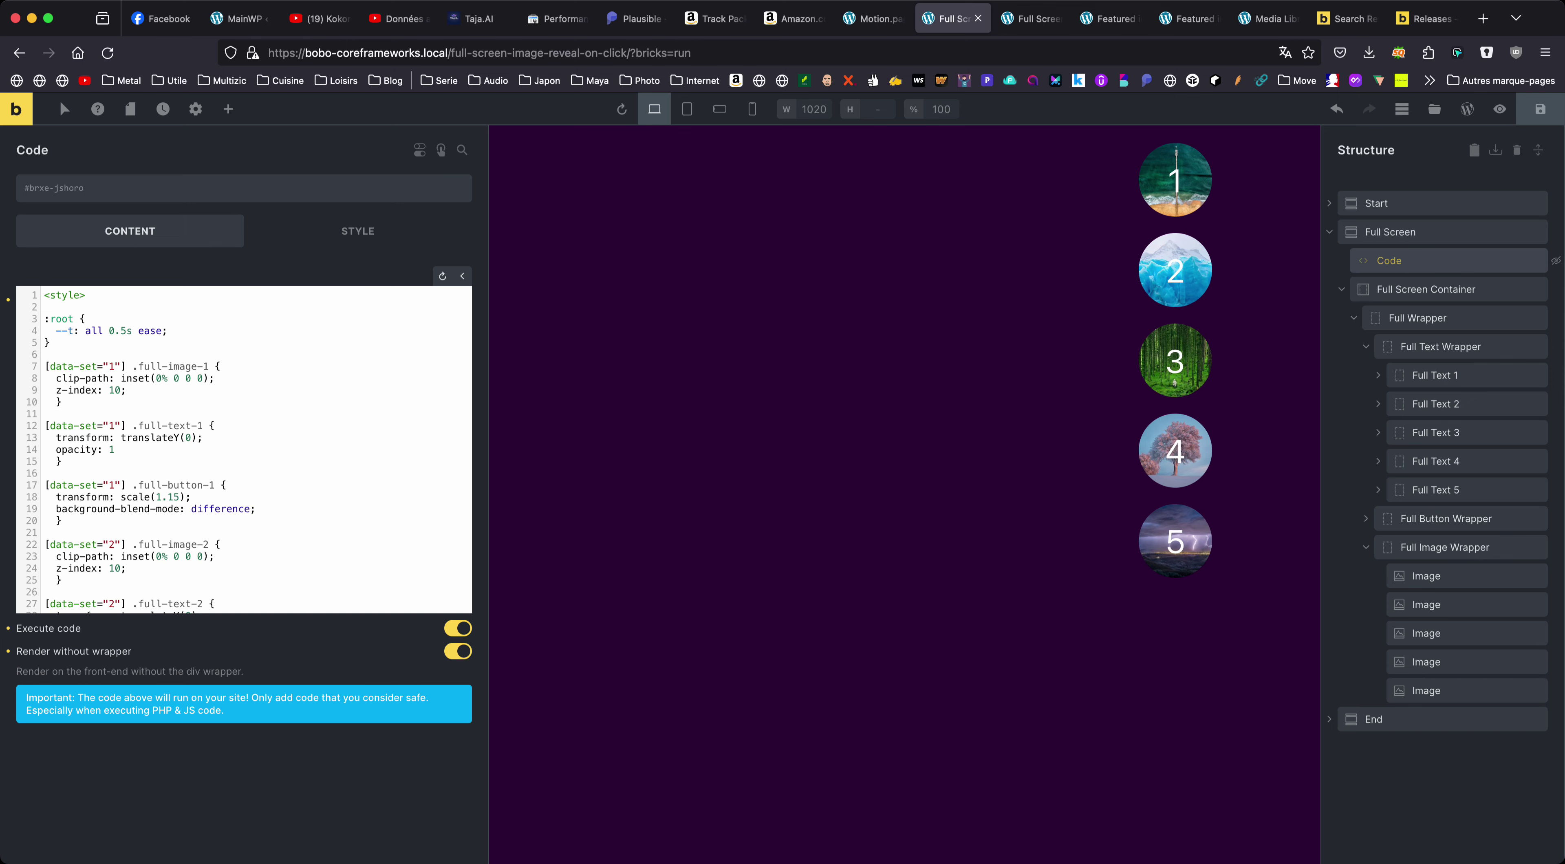
Switch to the preview page and cycle through images 2 to 5 and back to 1 to check the text and button transitions
click(1111, 18)
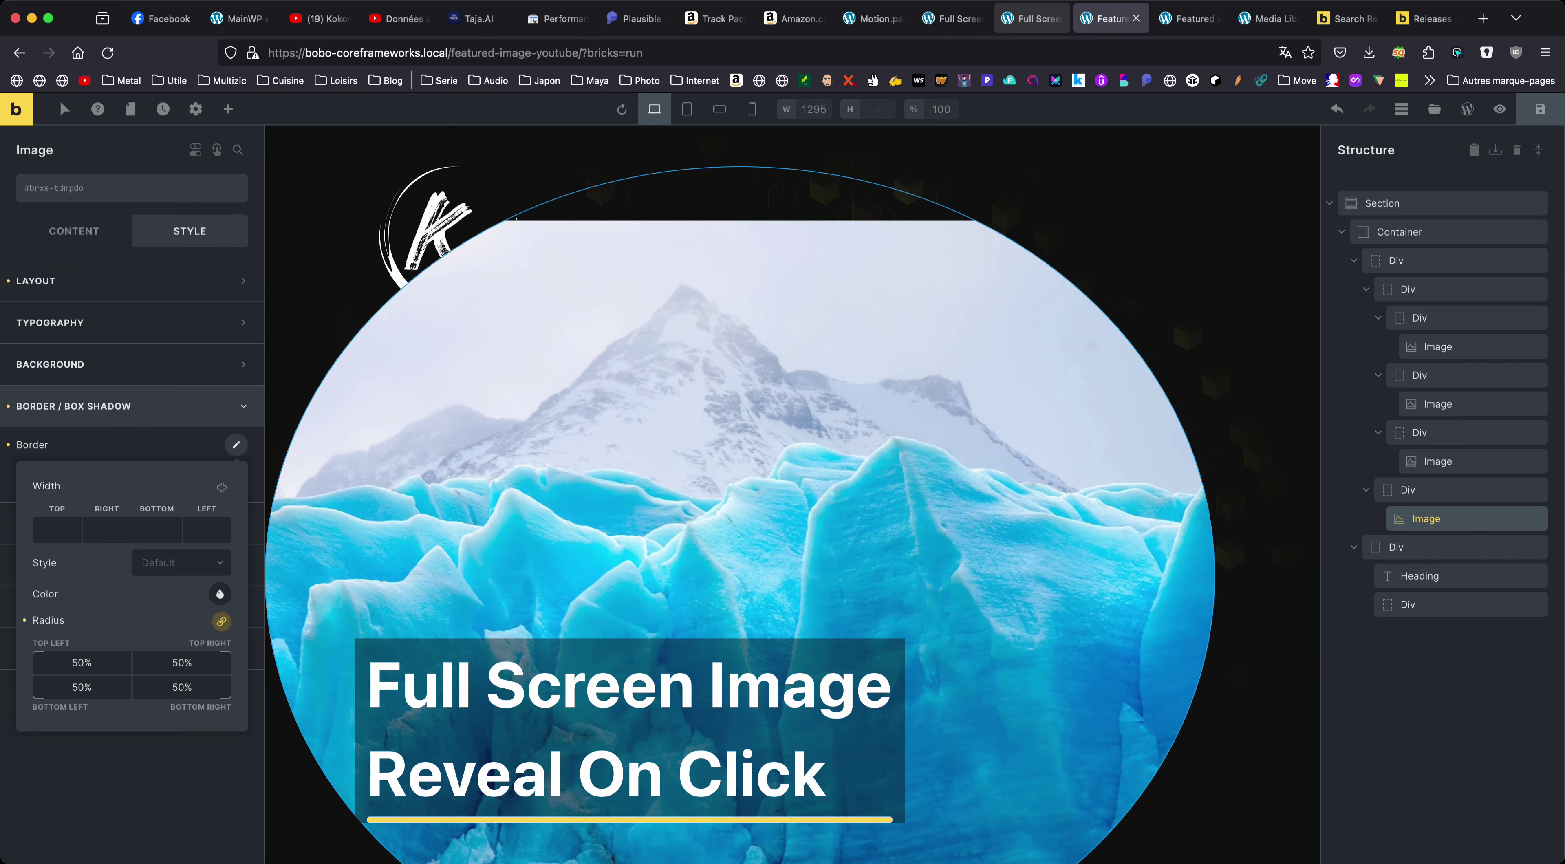
click(1032, 18)
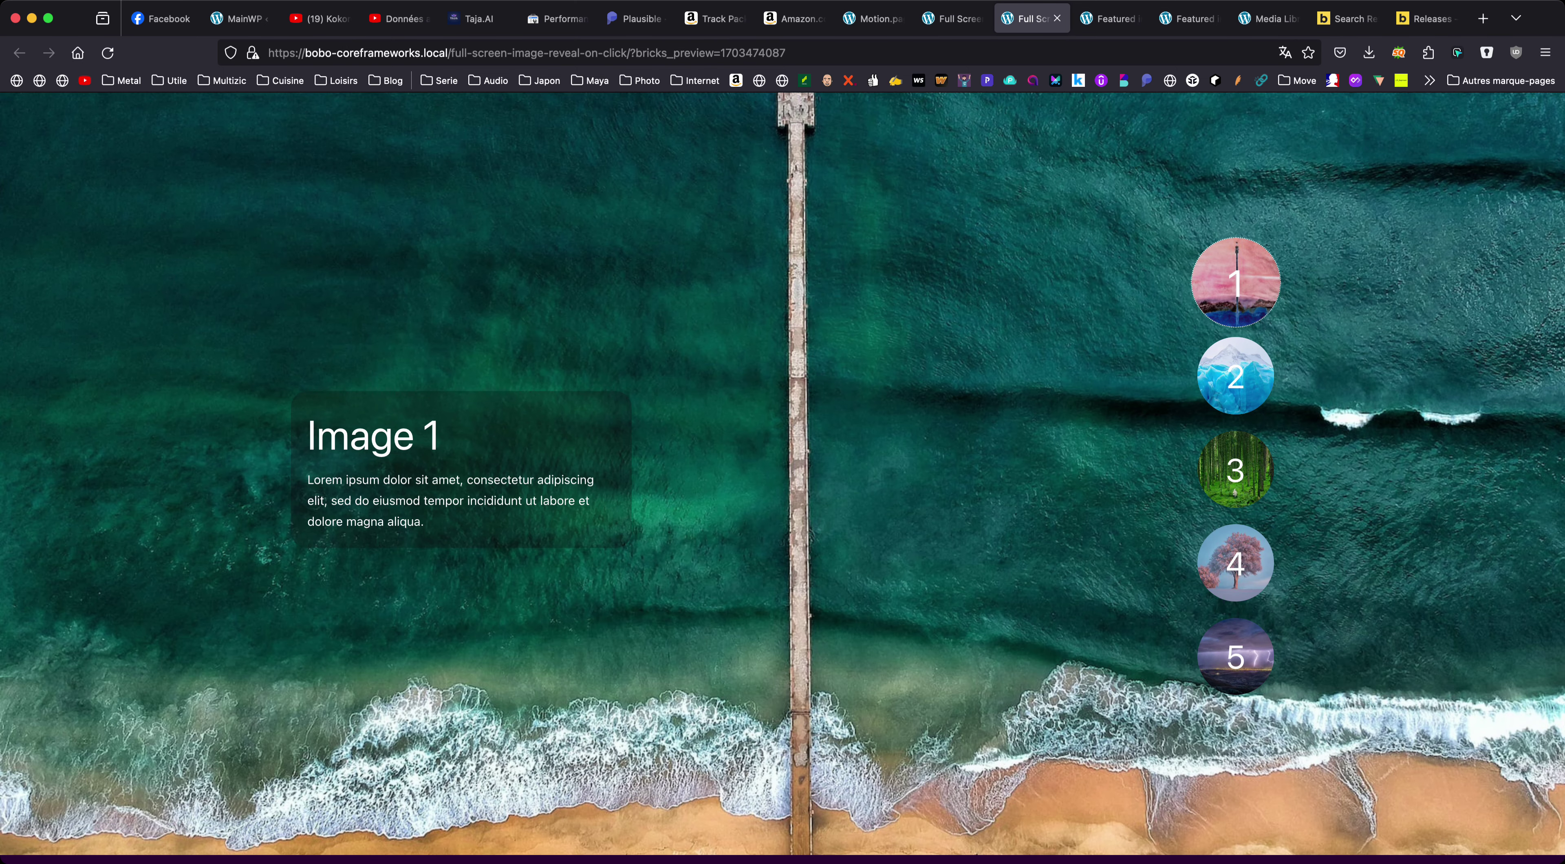
click(1235, 375)
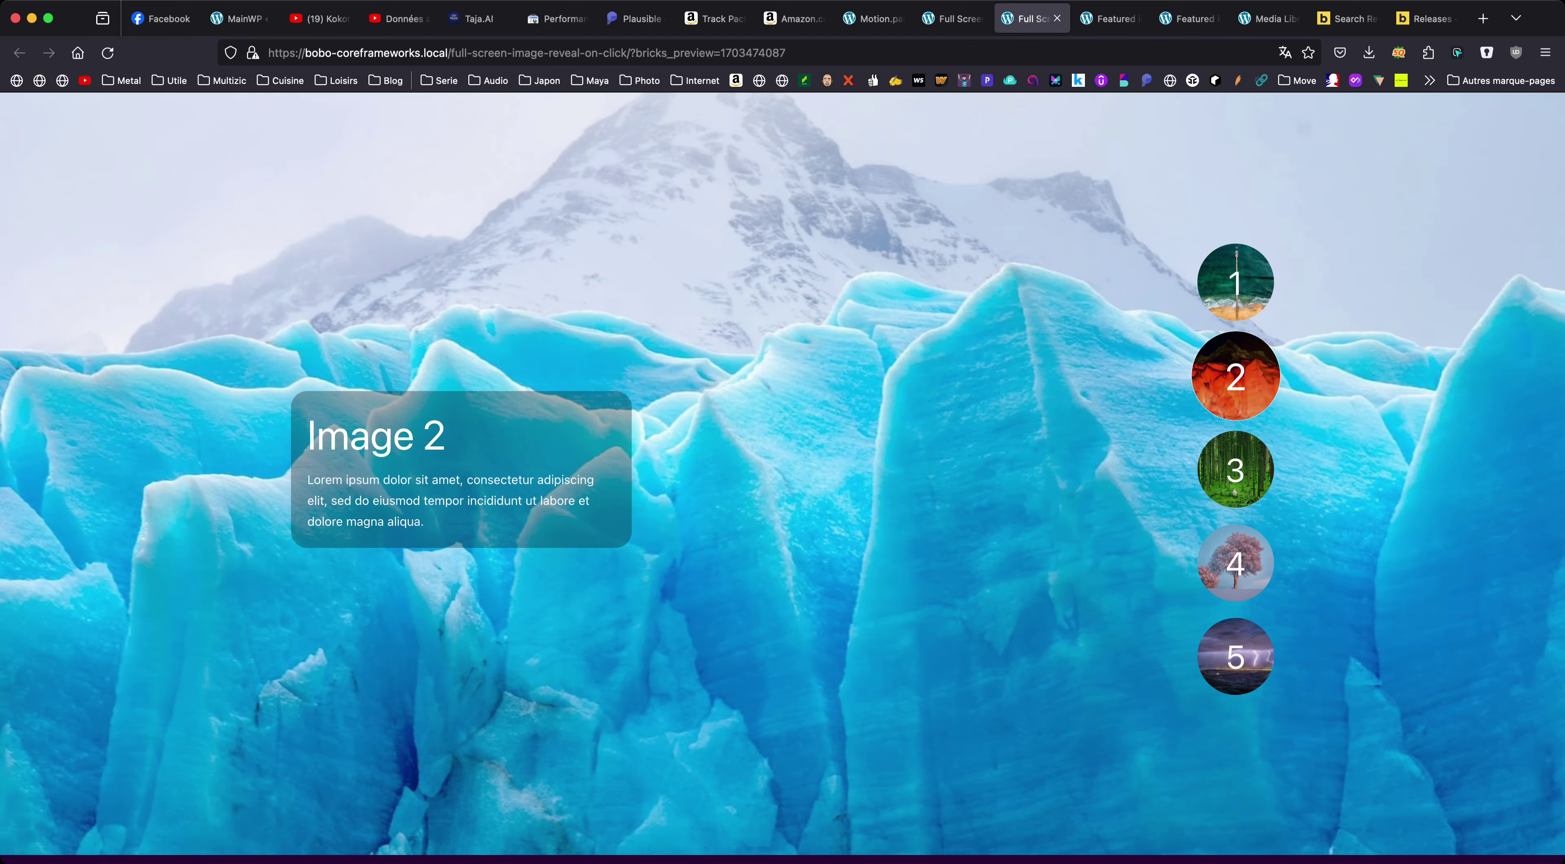
click(1235, 469)
click(1235, 563)
click(1235, 656)
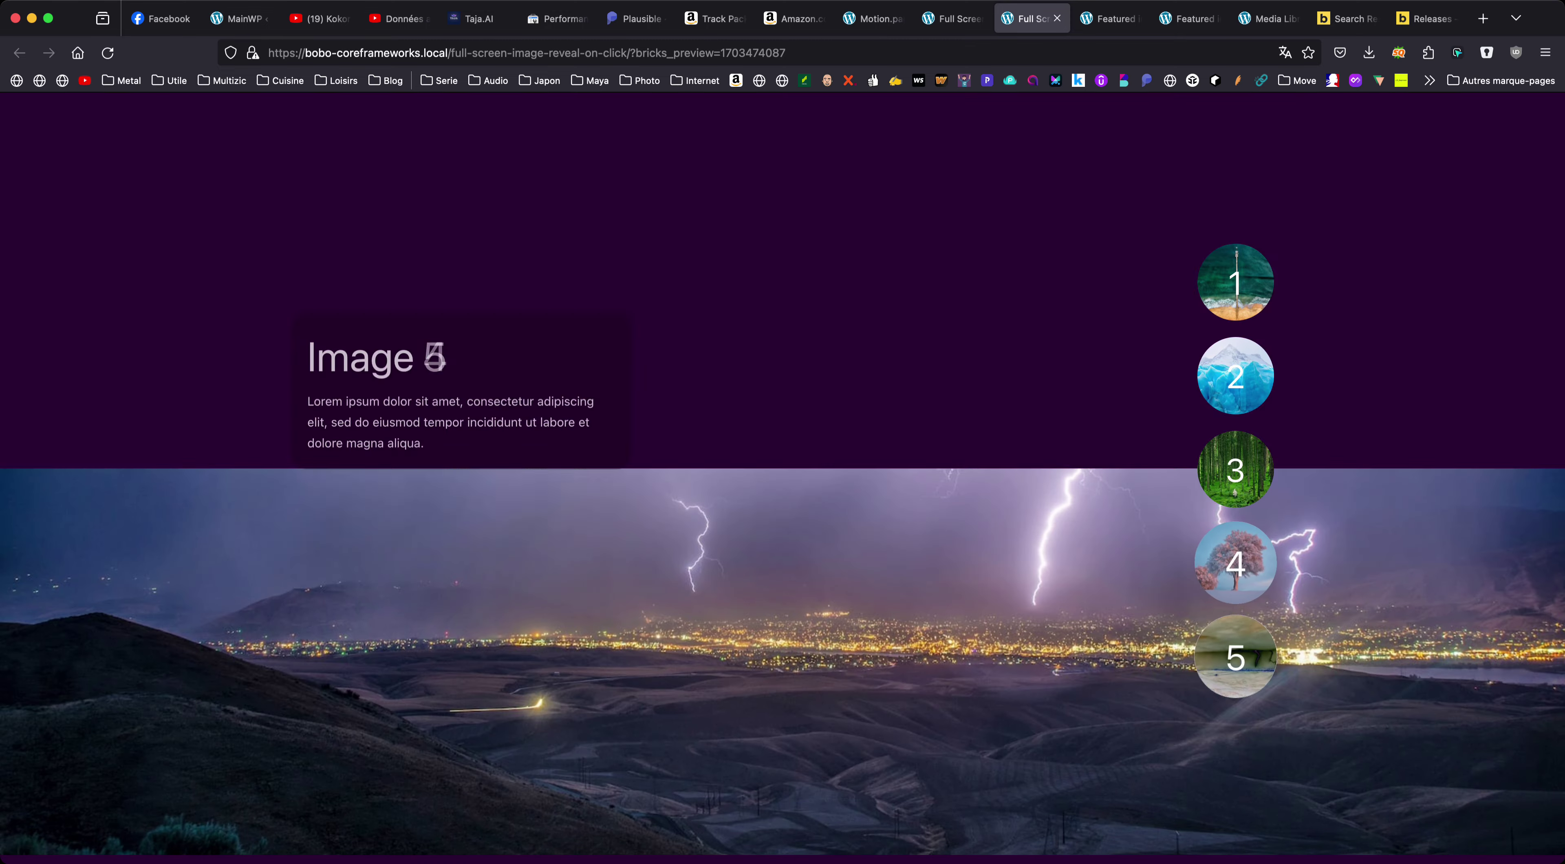
click(1235, 563)
click(1235, 469)
click(1235, 375)
click(1235, 282)
Return to the Code element's data-set rules in the editor and compare them with image 1 in the preview
key(ctrl+shift+Tab)
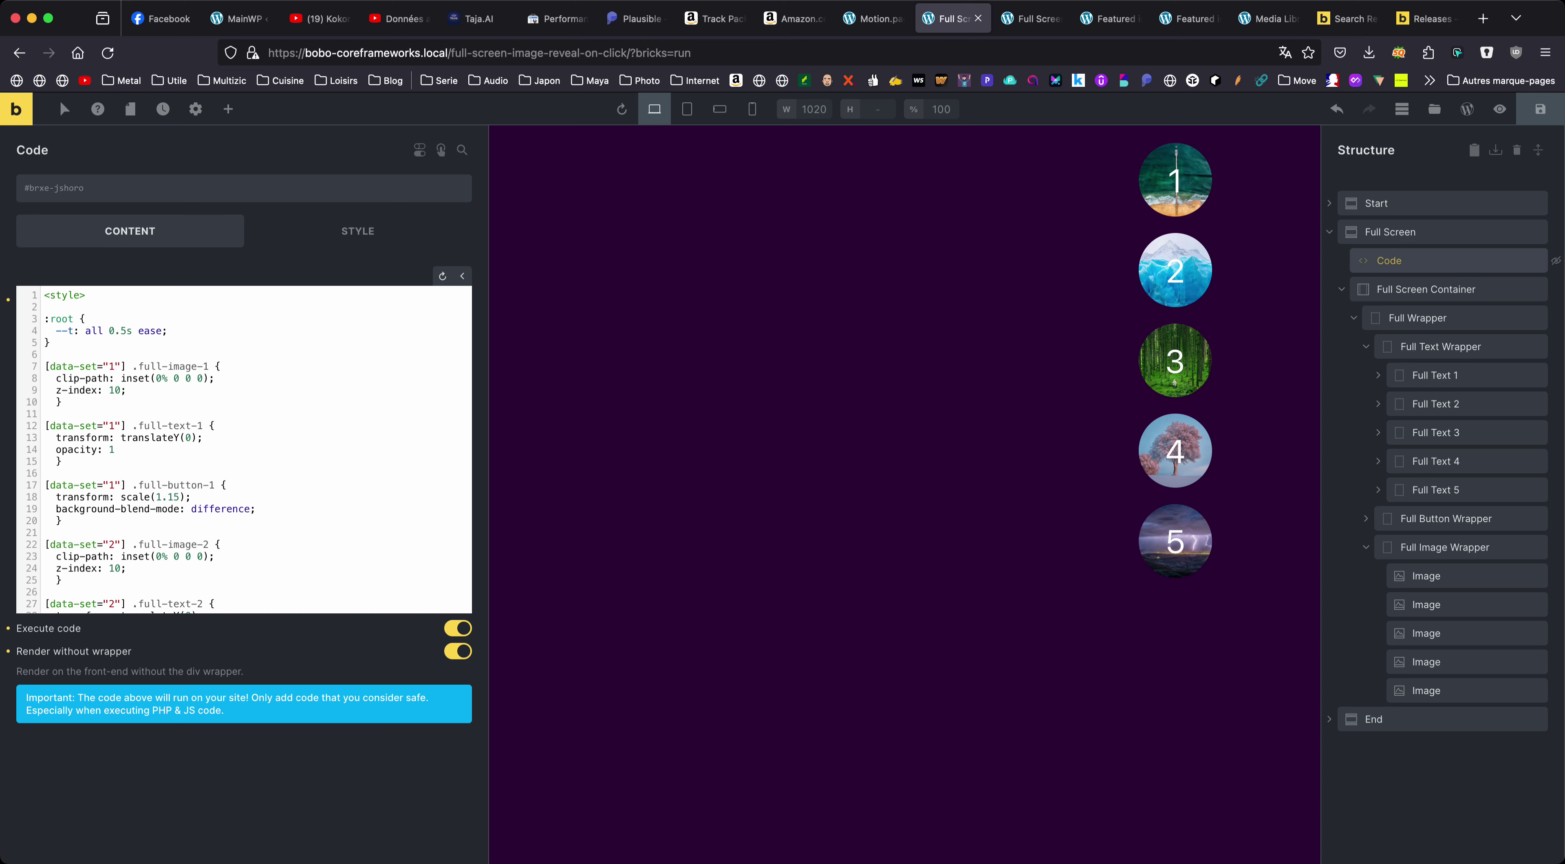
scroll(243, 450, down, 2)
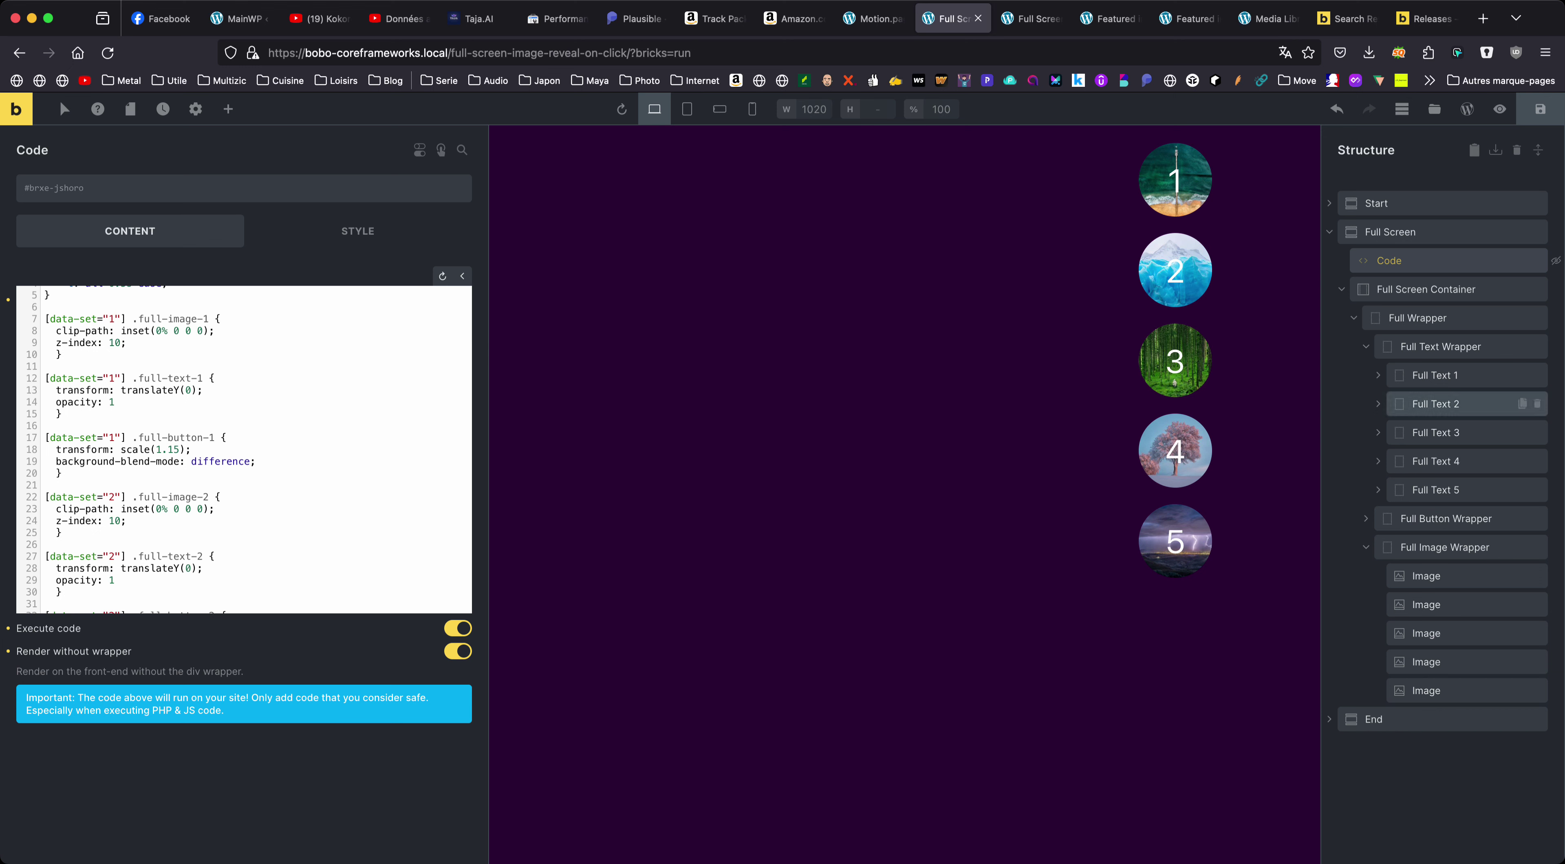
click(1031, 18)
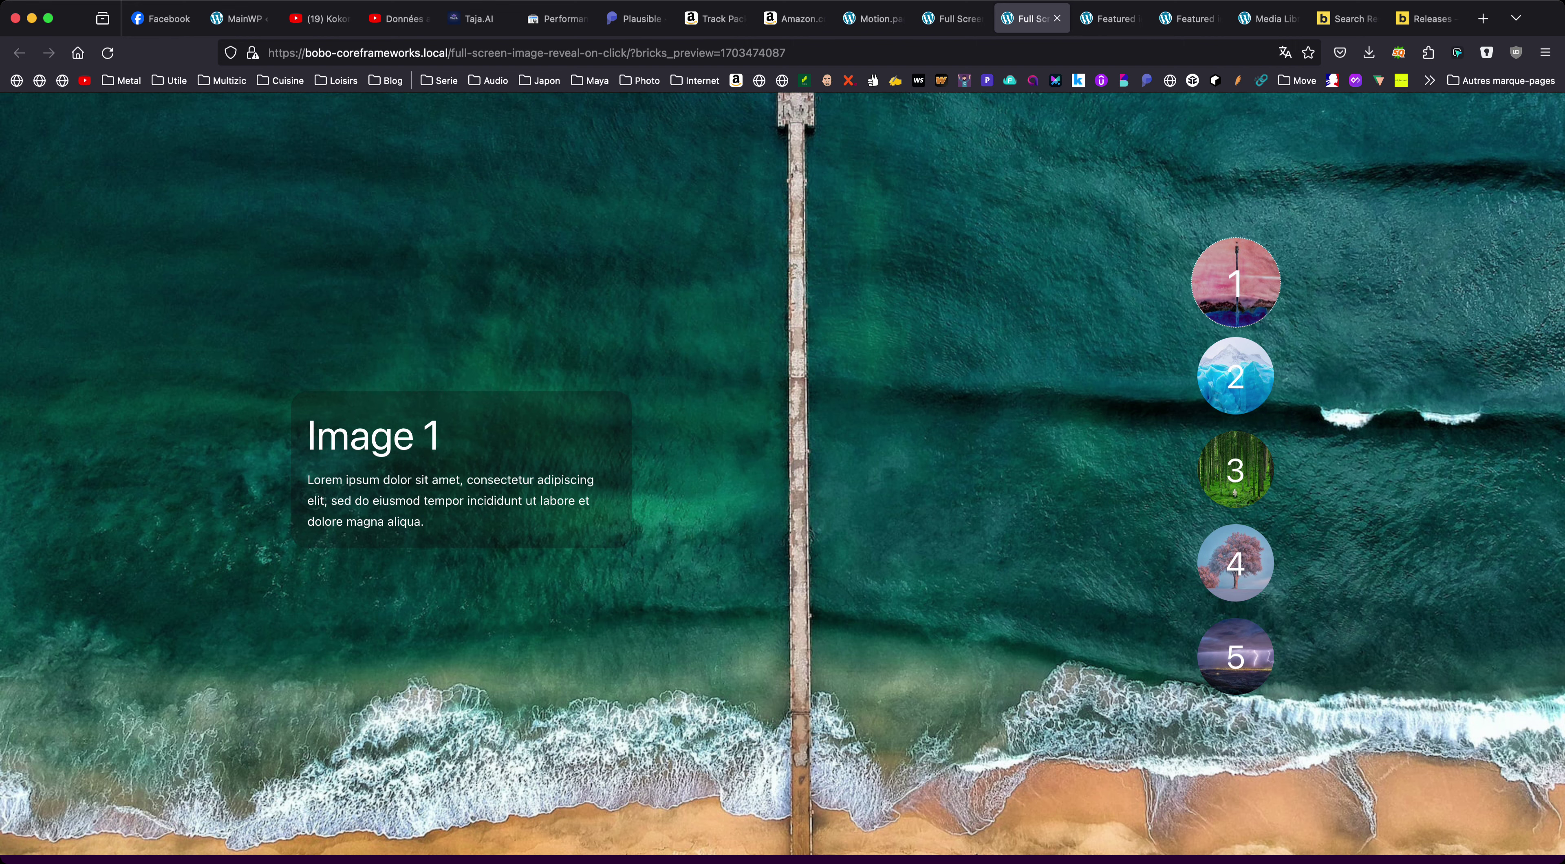
click(954, 18)
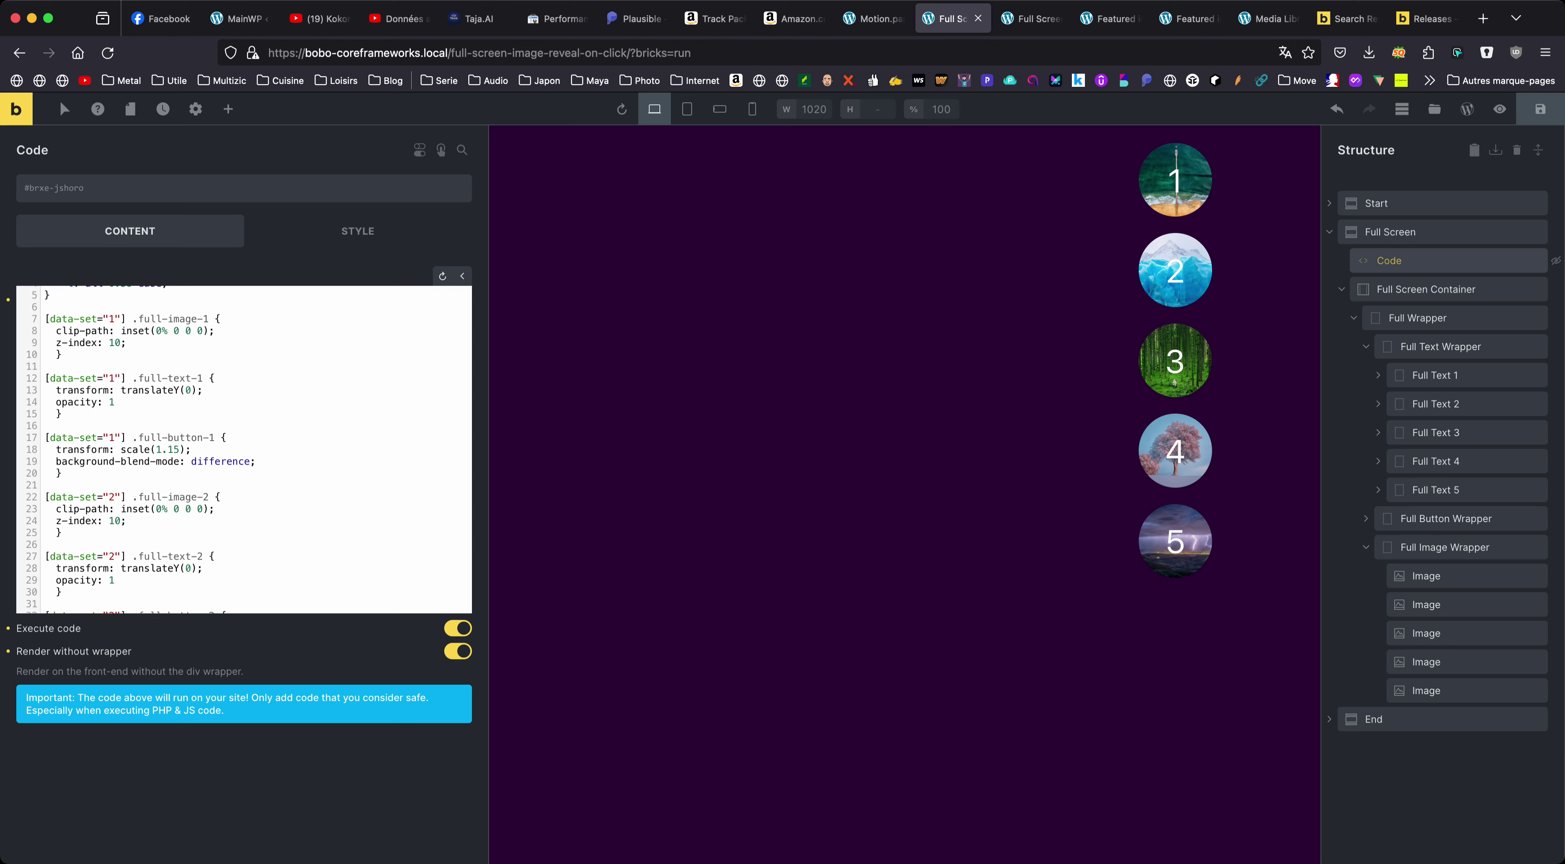
Examine the name and value of the data-set attribute on Full Wrapper
click(1454, 317)
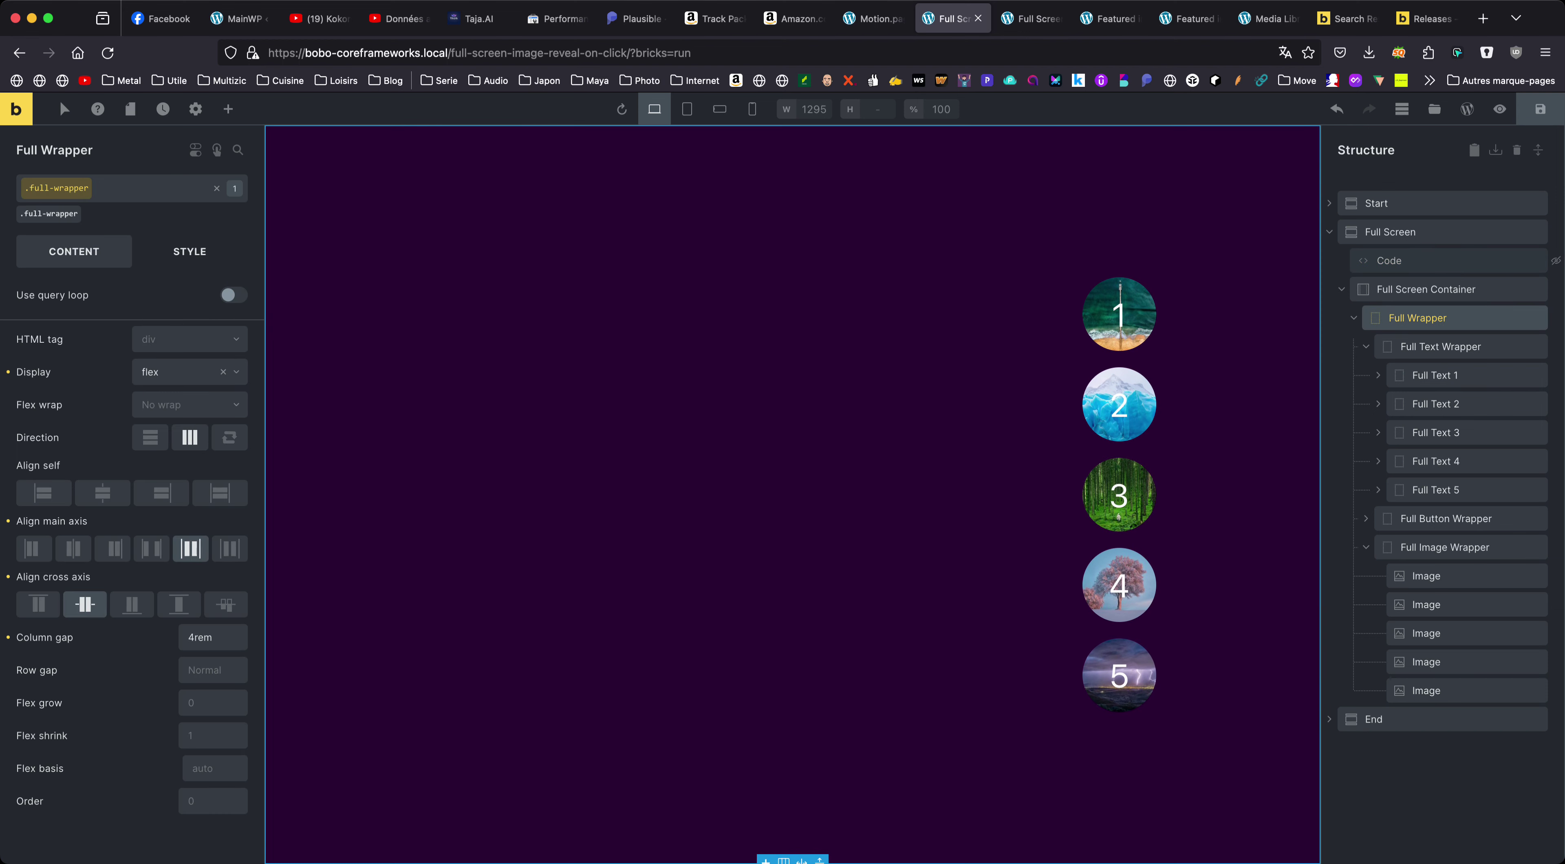
click(190, 251)
scroll(131, 486, down, 10)
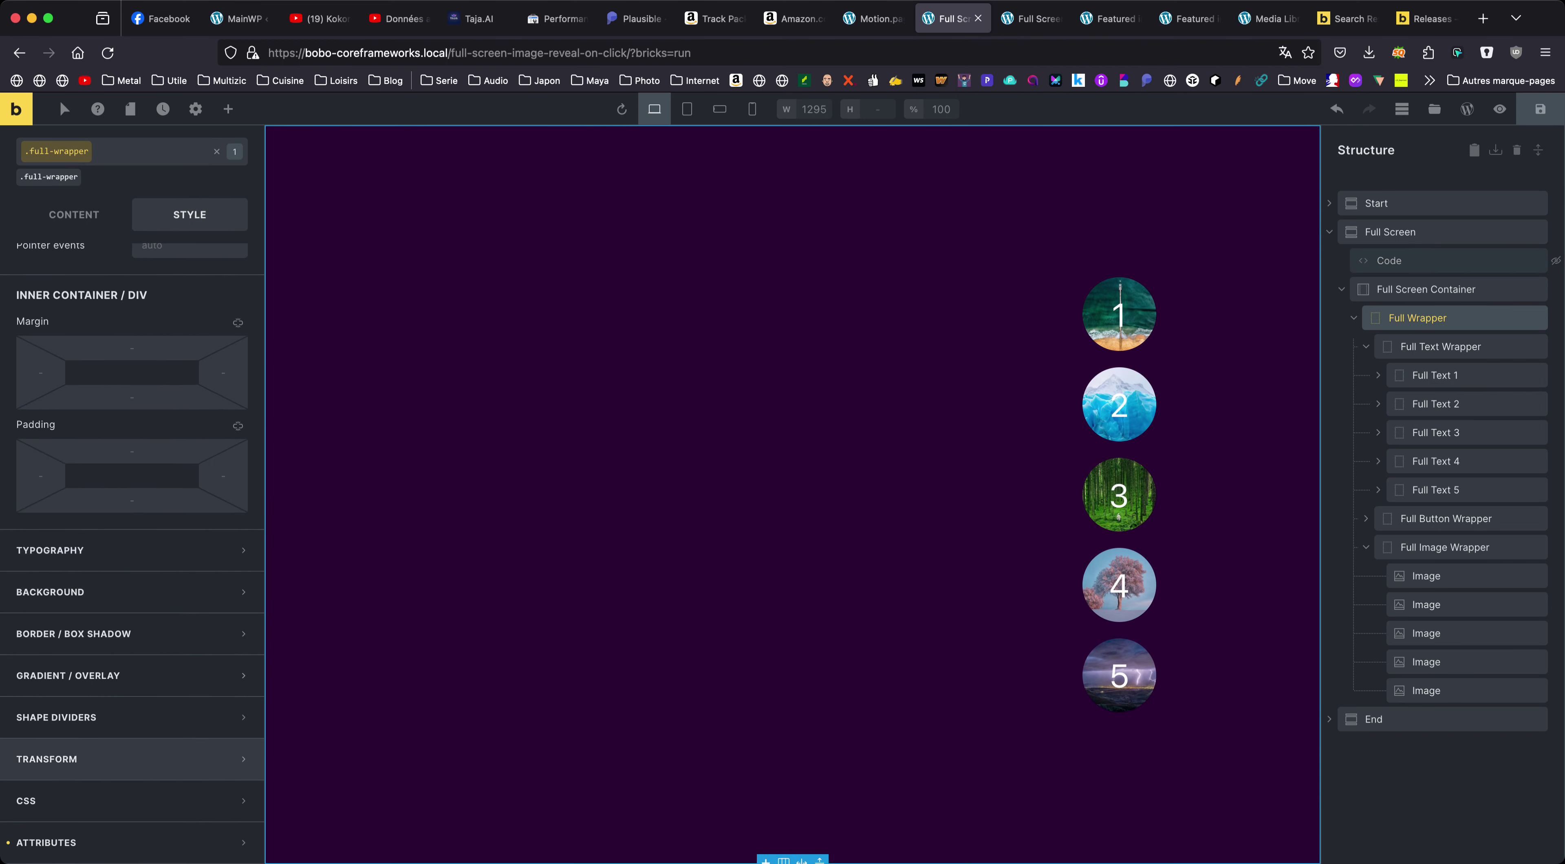
click(122, 842)
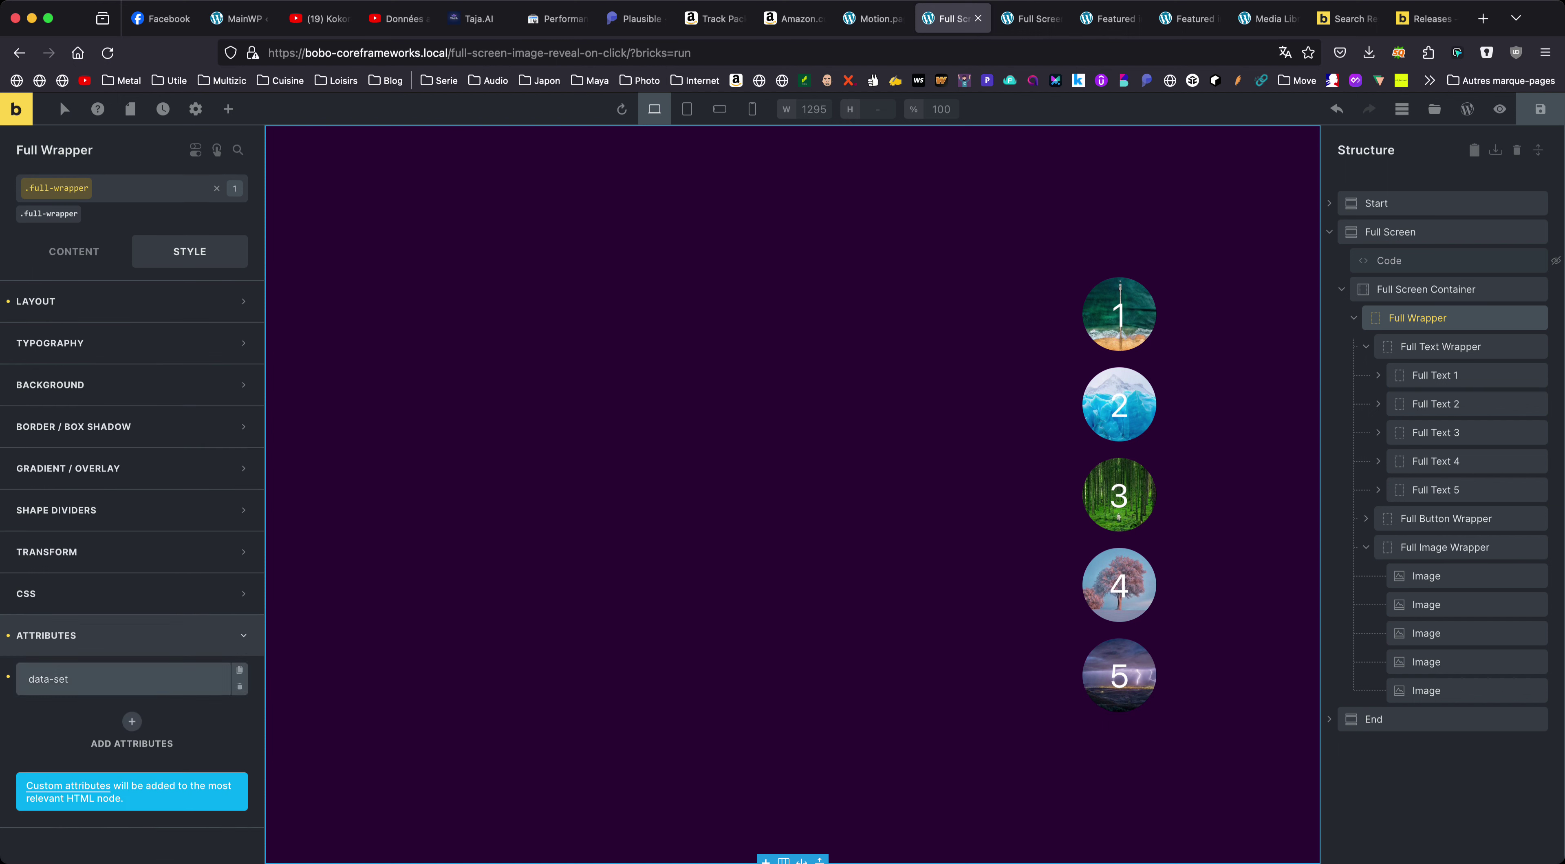
click(122, 678)
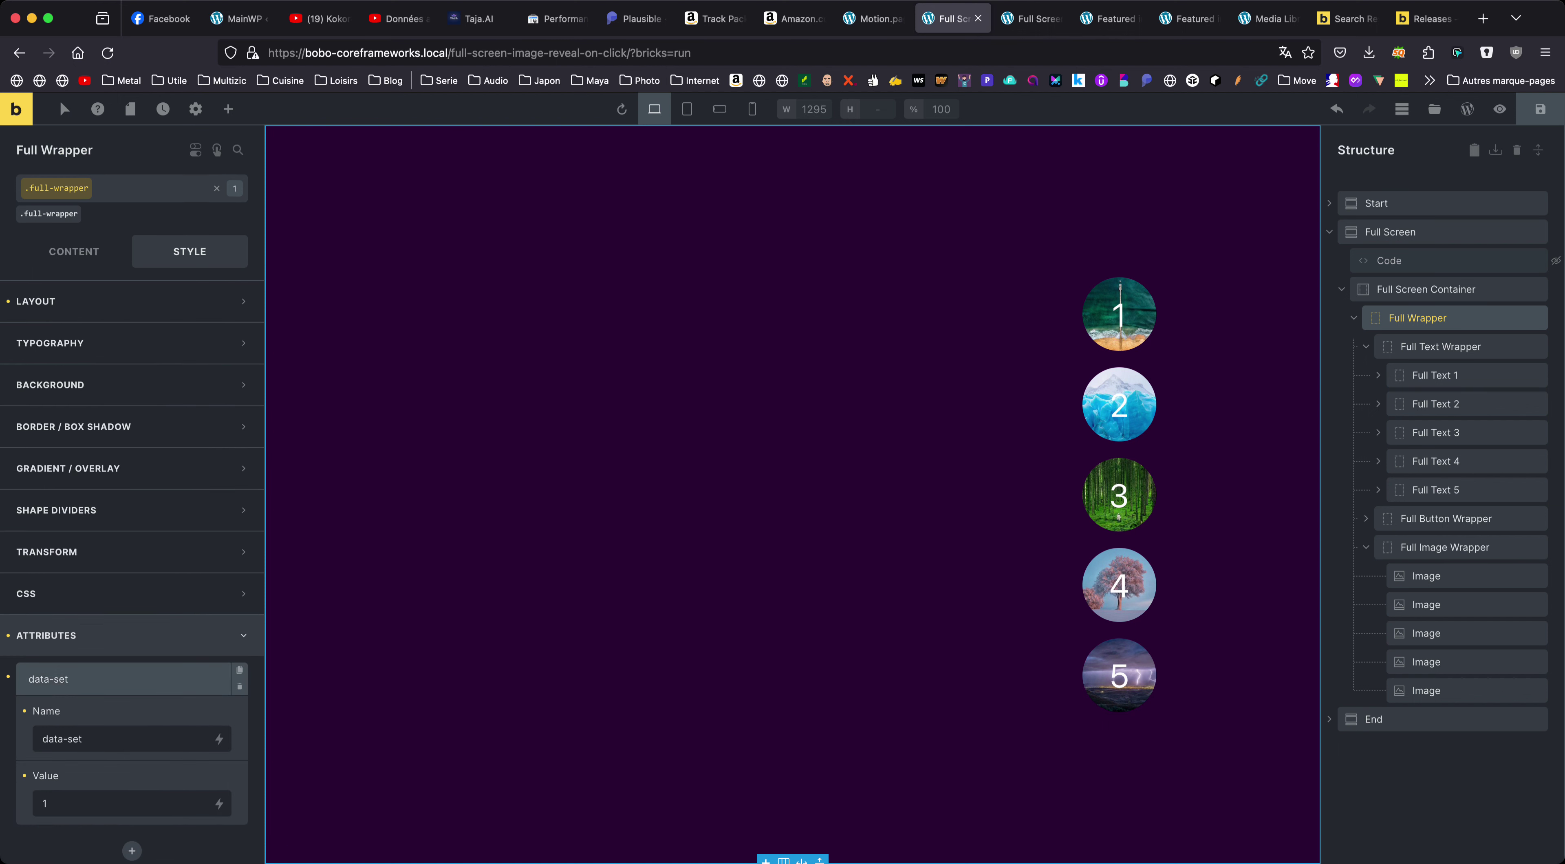
click(1540, 109)
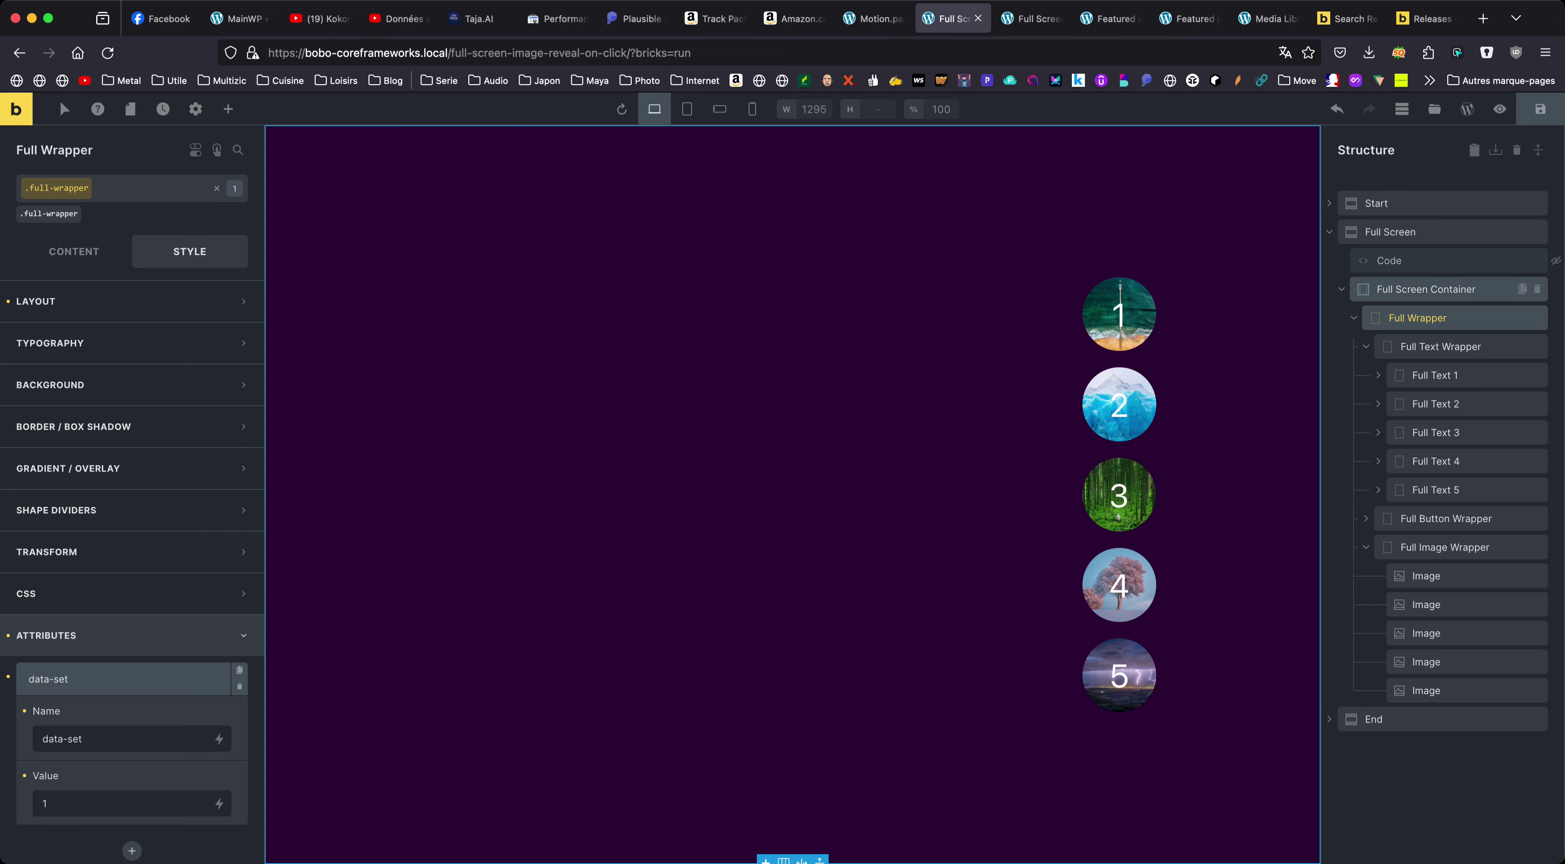
Examine the Code element's numbered data-set rules for the images, texts and buttons
click(1413, 260)
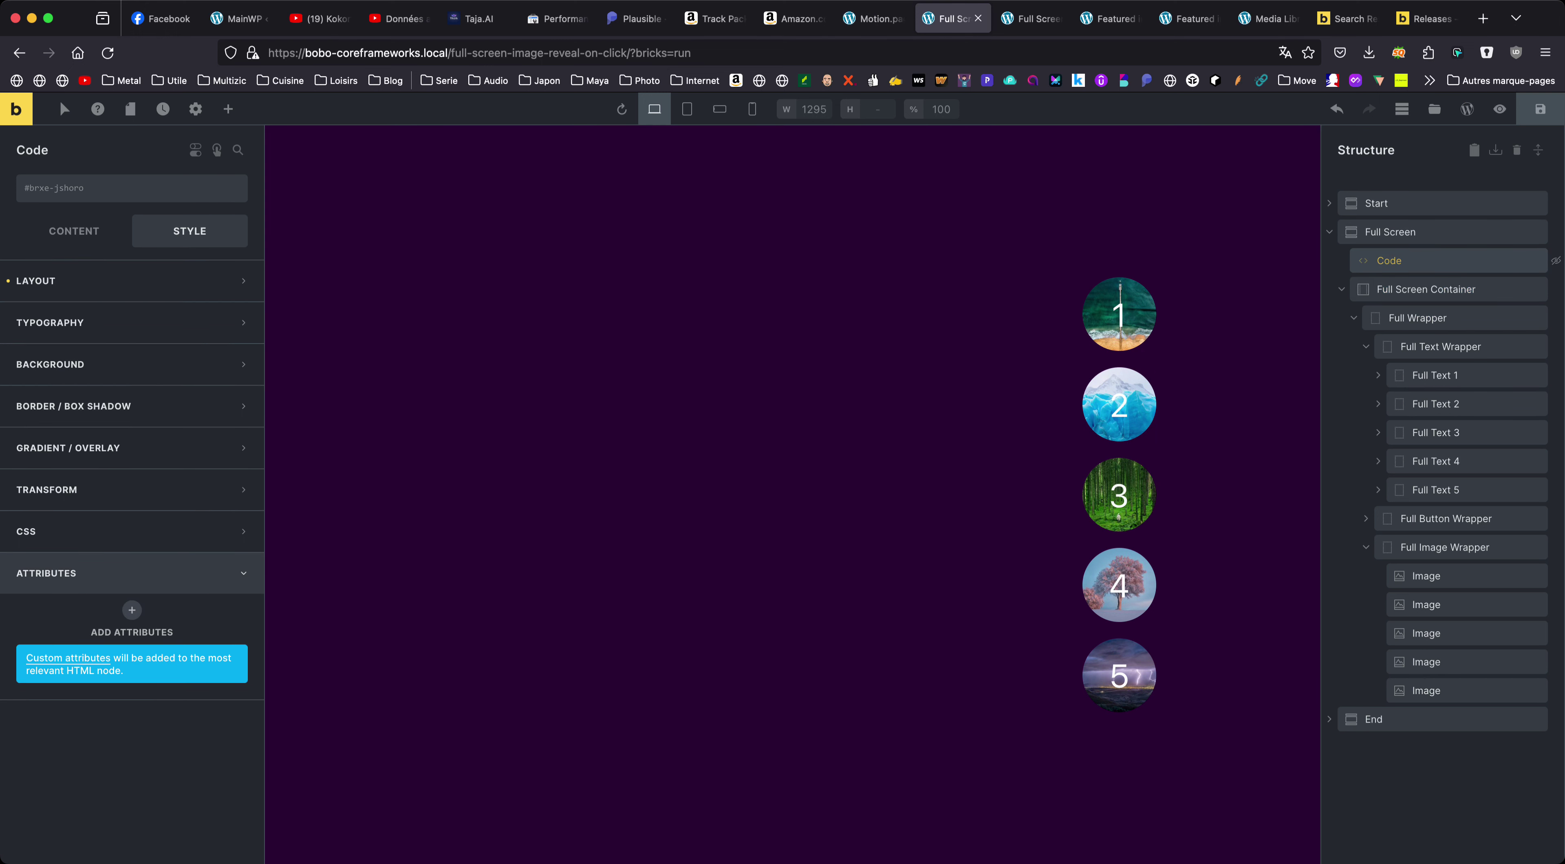
click(74, 231)
scroll(244, 449, down, 5)
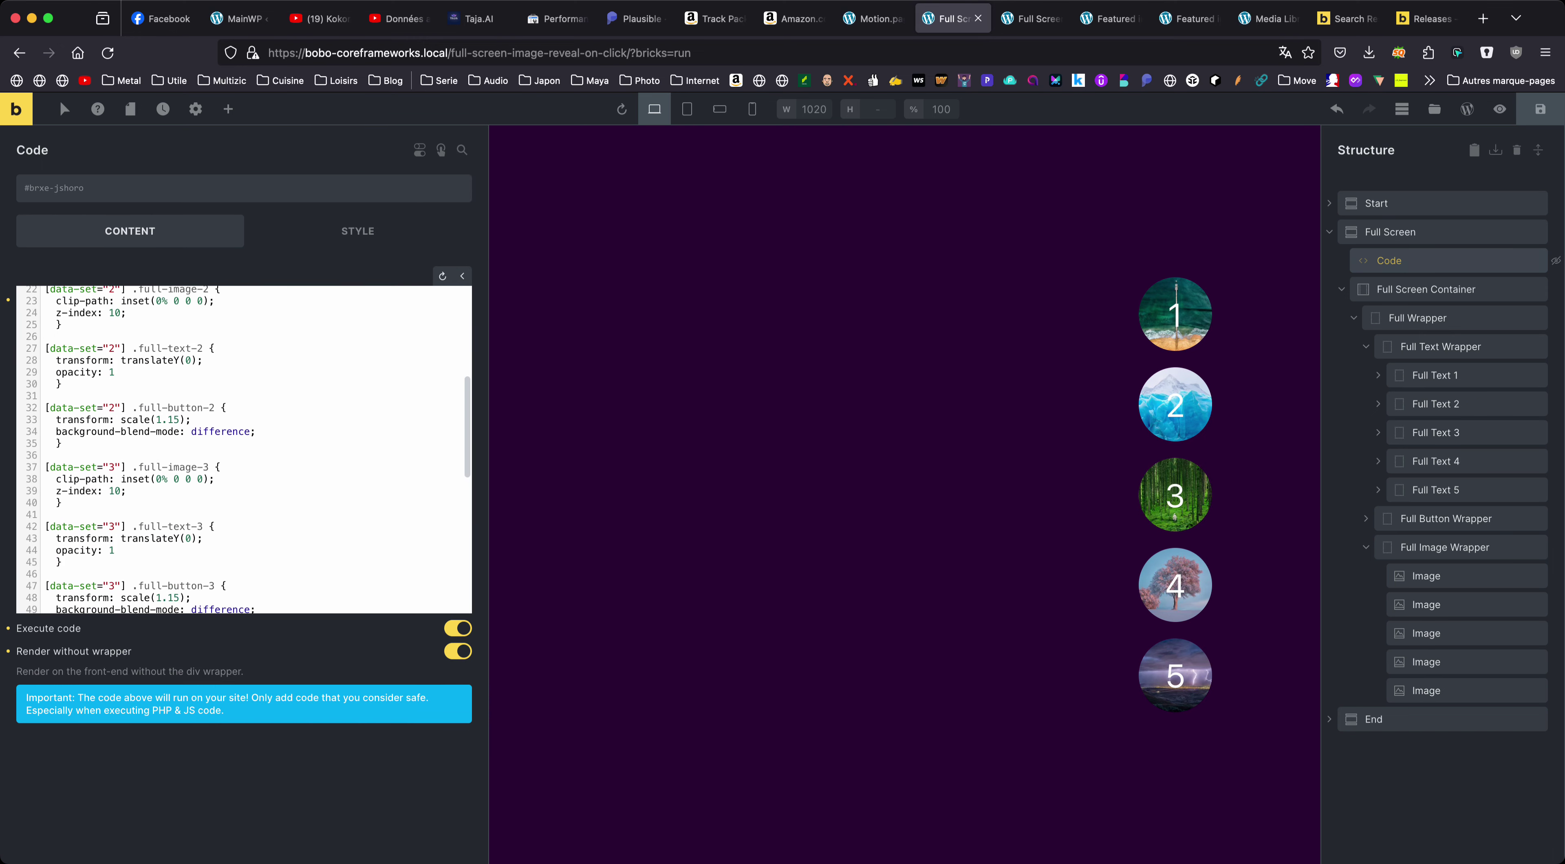
scroll(243, 449, up, 5)
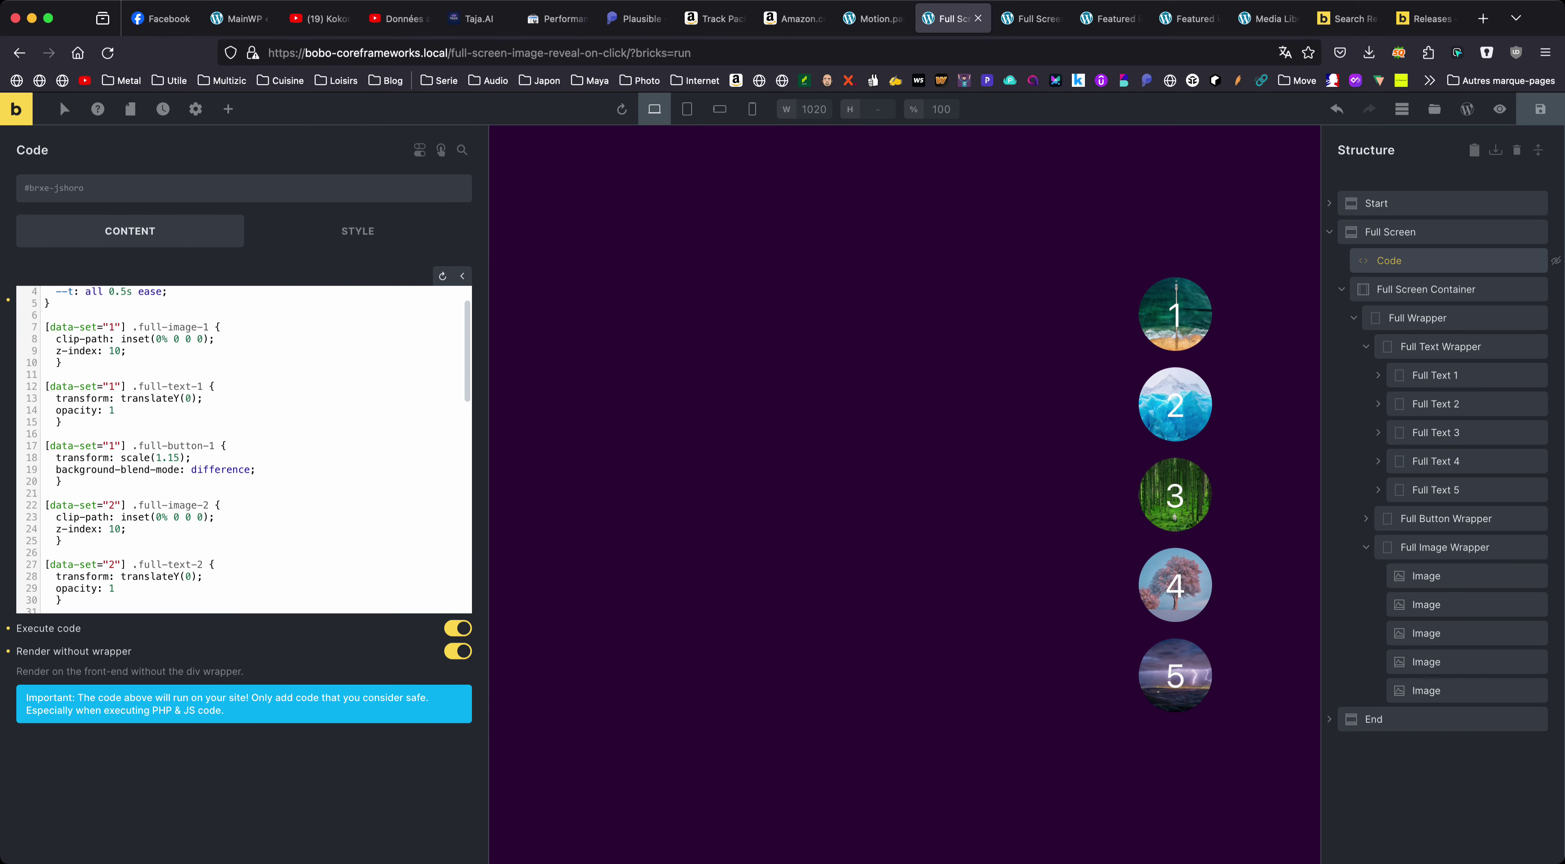
scroll(243, 449, up, 1)
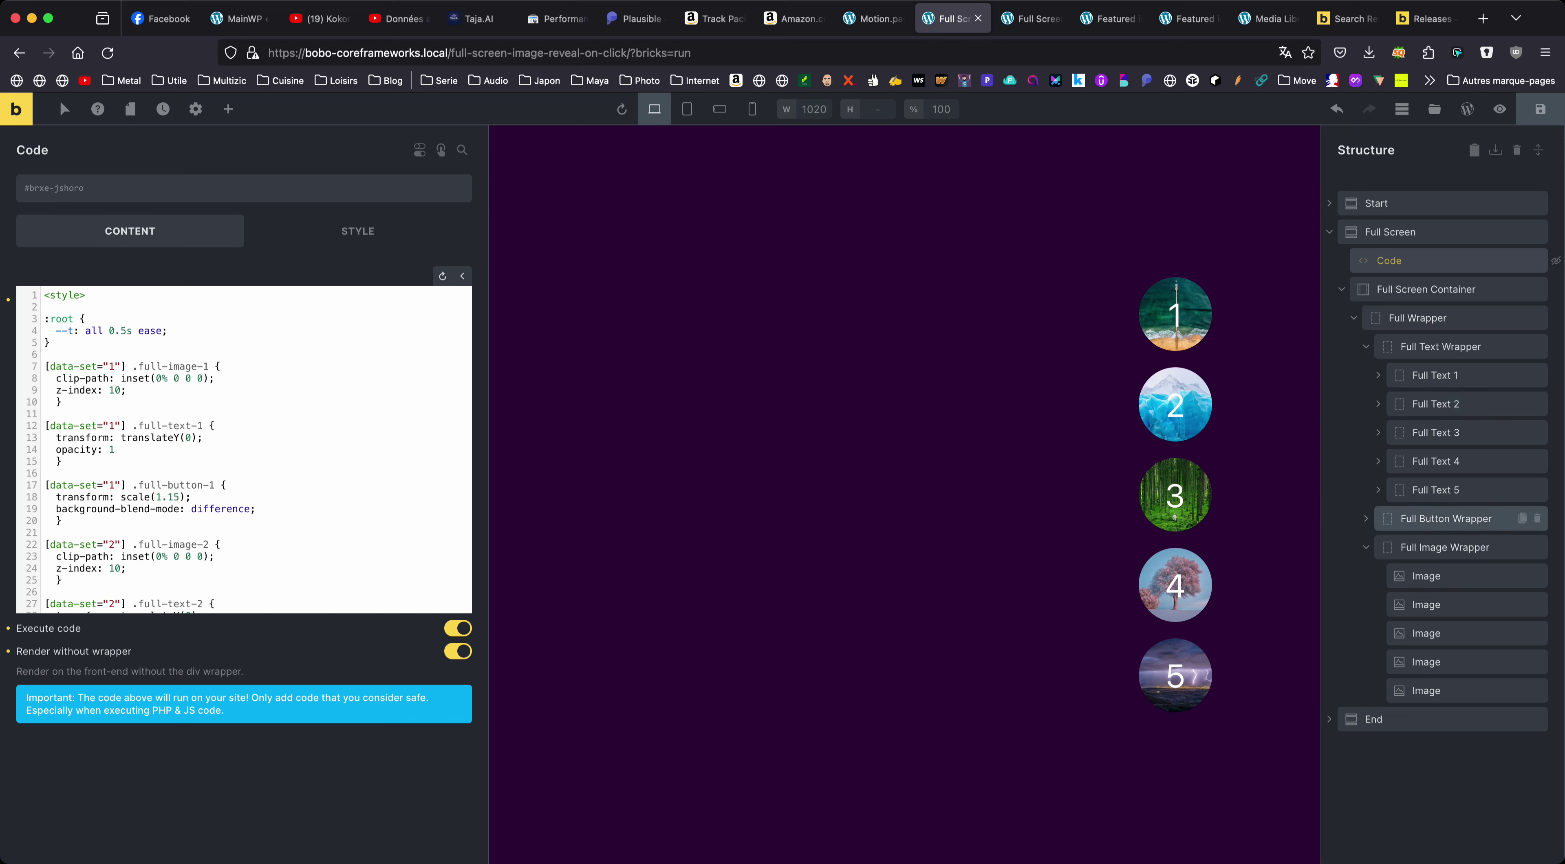
Examine the click interaction of Button 1 in Full Button Wrapper and select the Full Wrapper it targets
click(1445, 518)
click(1432, 547)
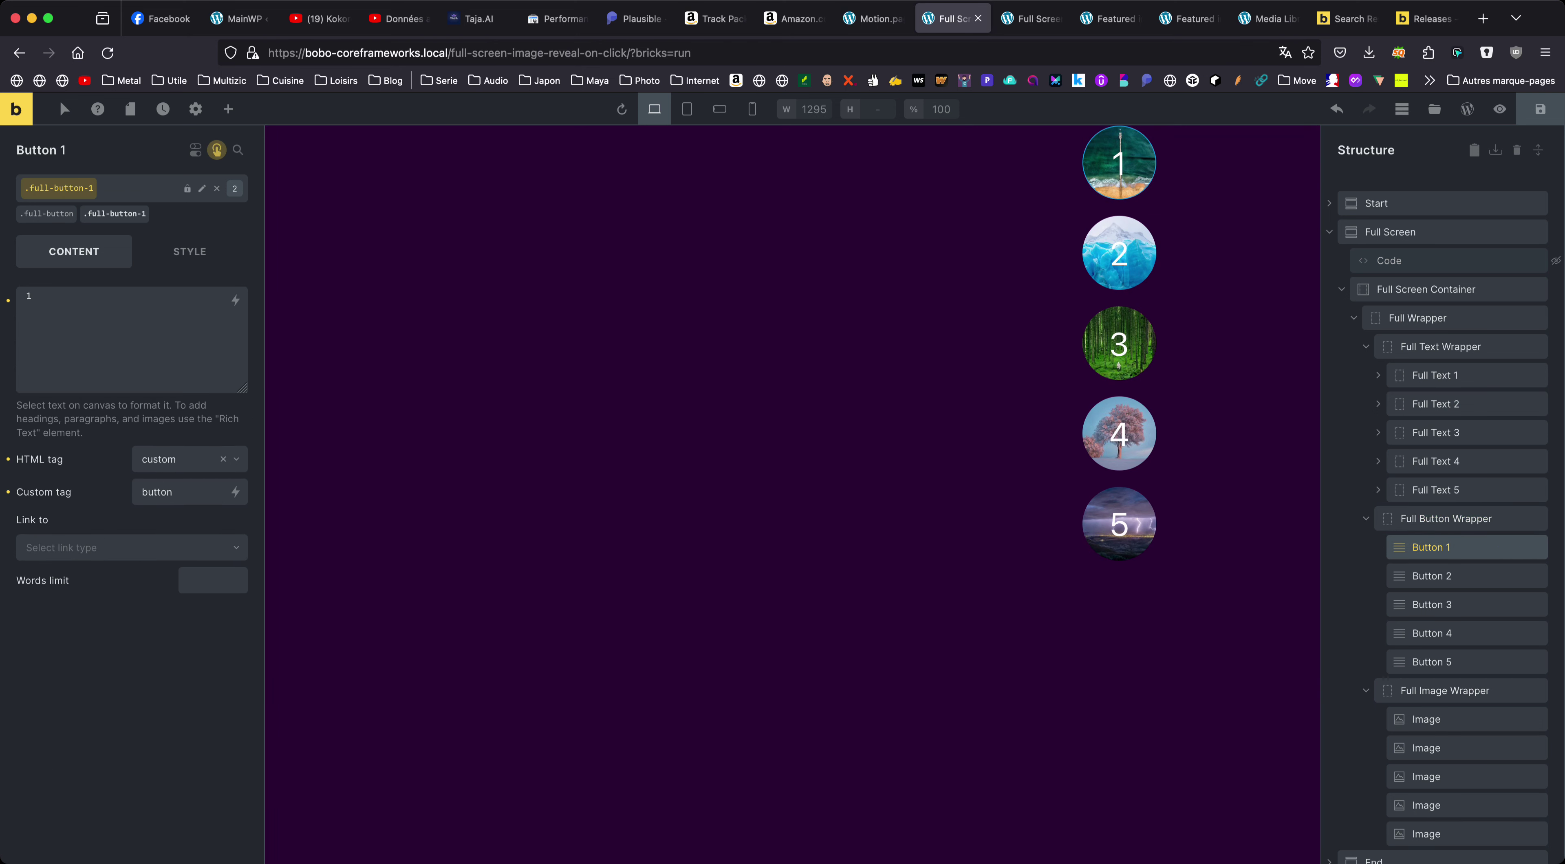
click(217, 150)
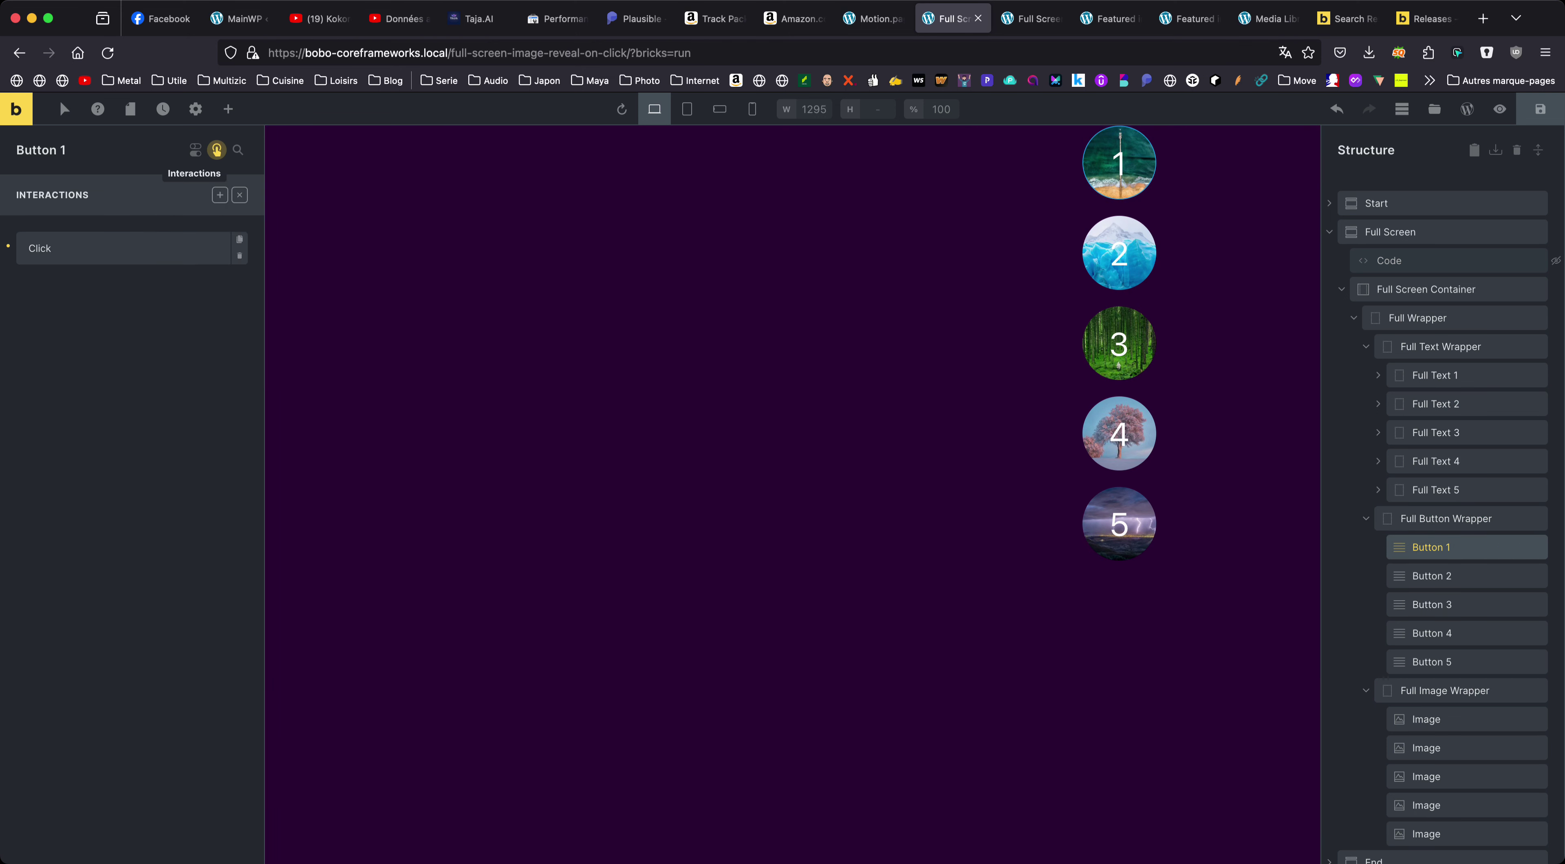
click(121, 248)
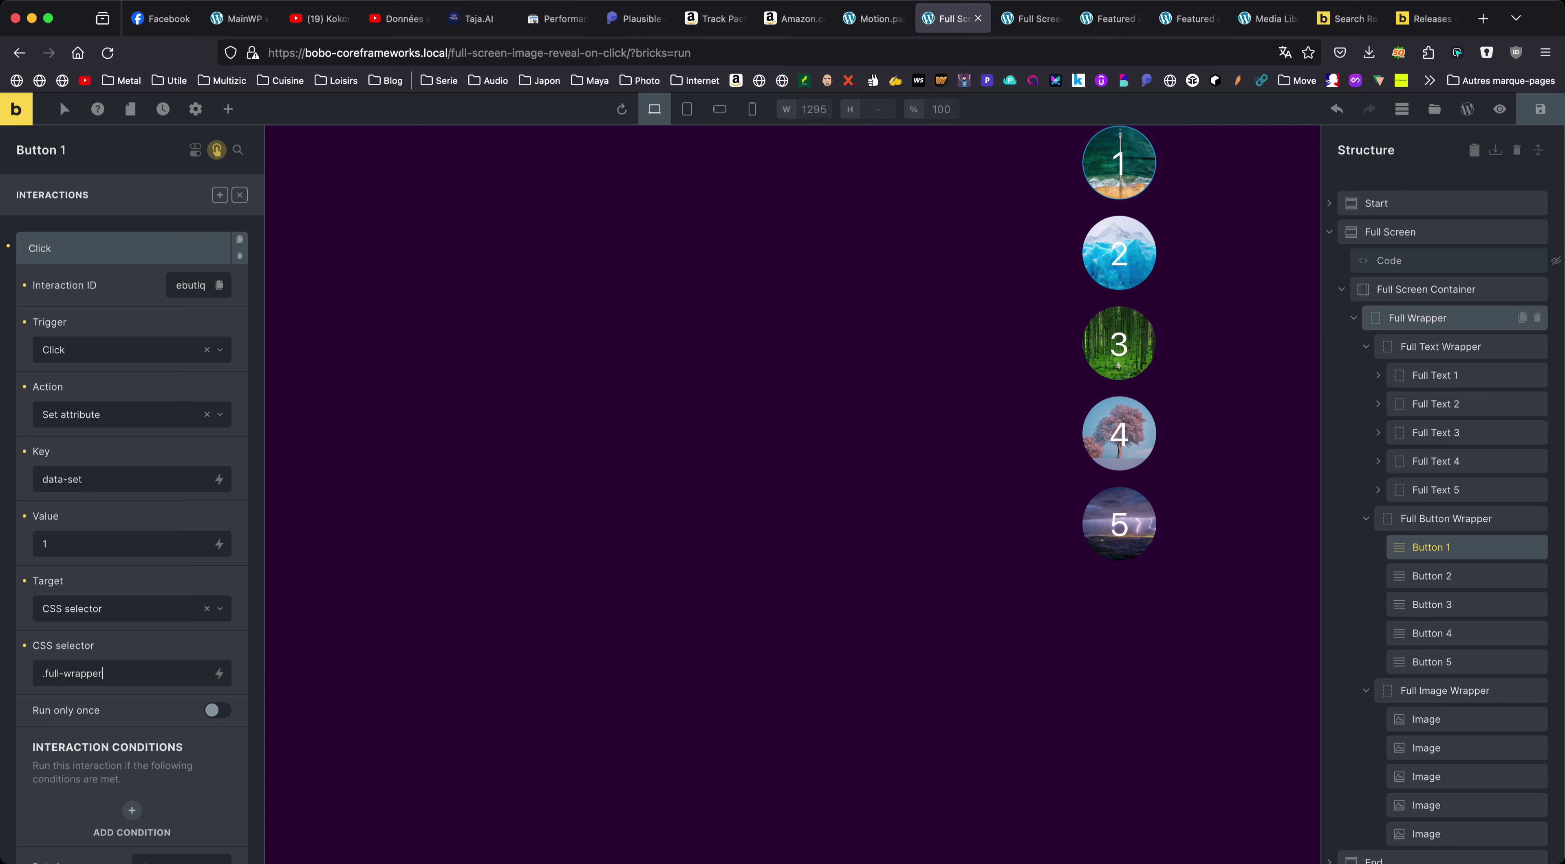
click(1417, 318)
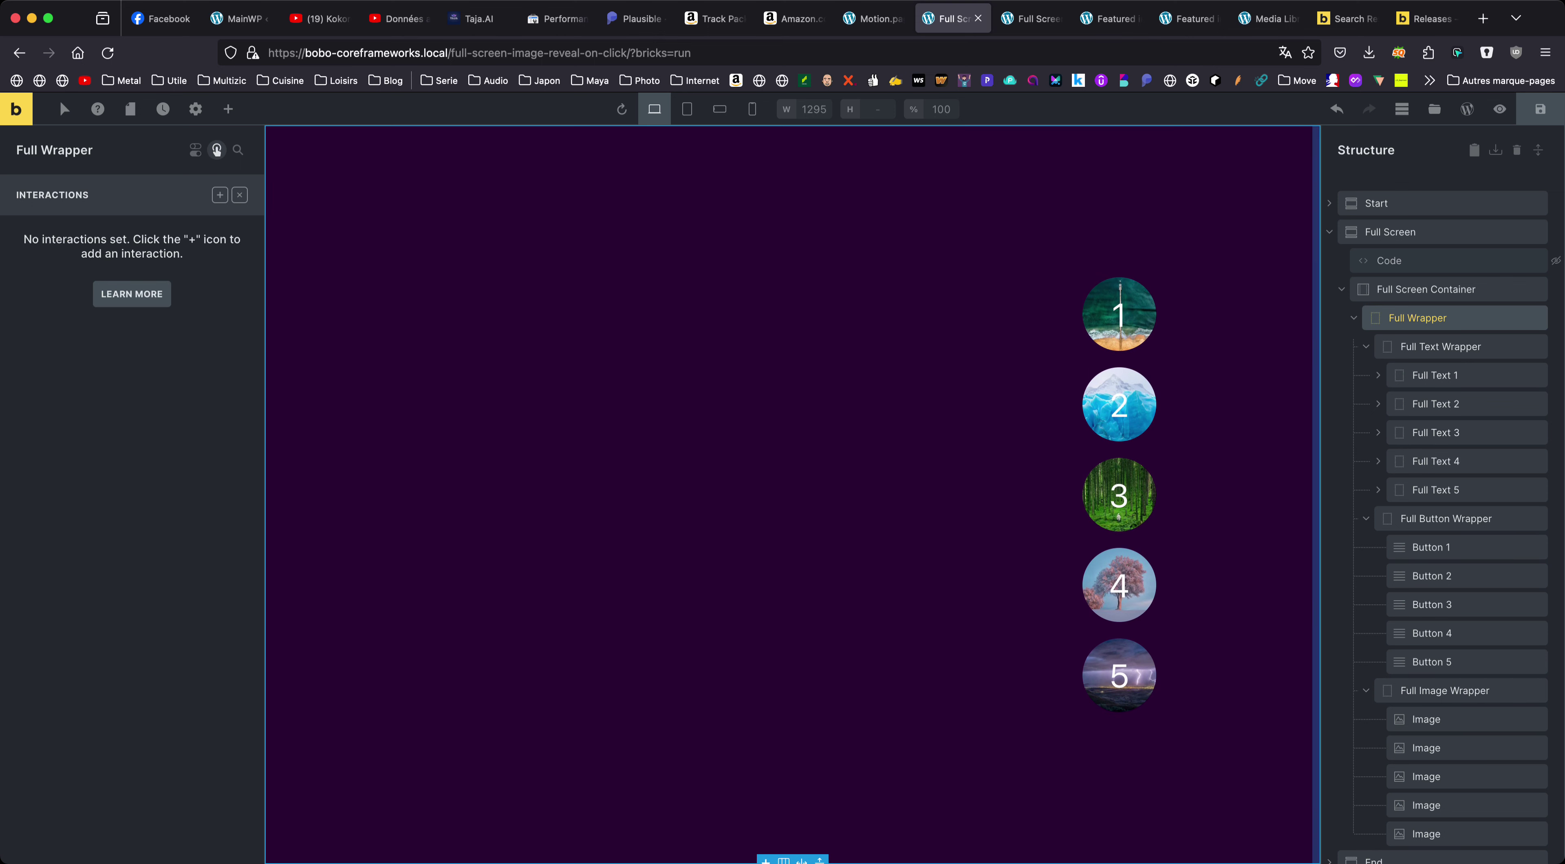
Reopen the Code element's stylesheet and highlight the clip-path and z-index declarations of the [data-set="1"] .full-image-1 rule
click(873, 19)
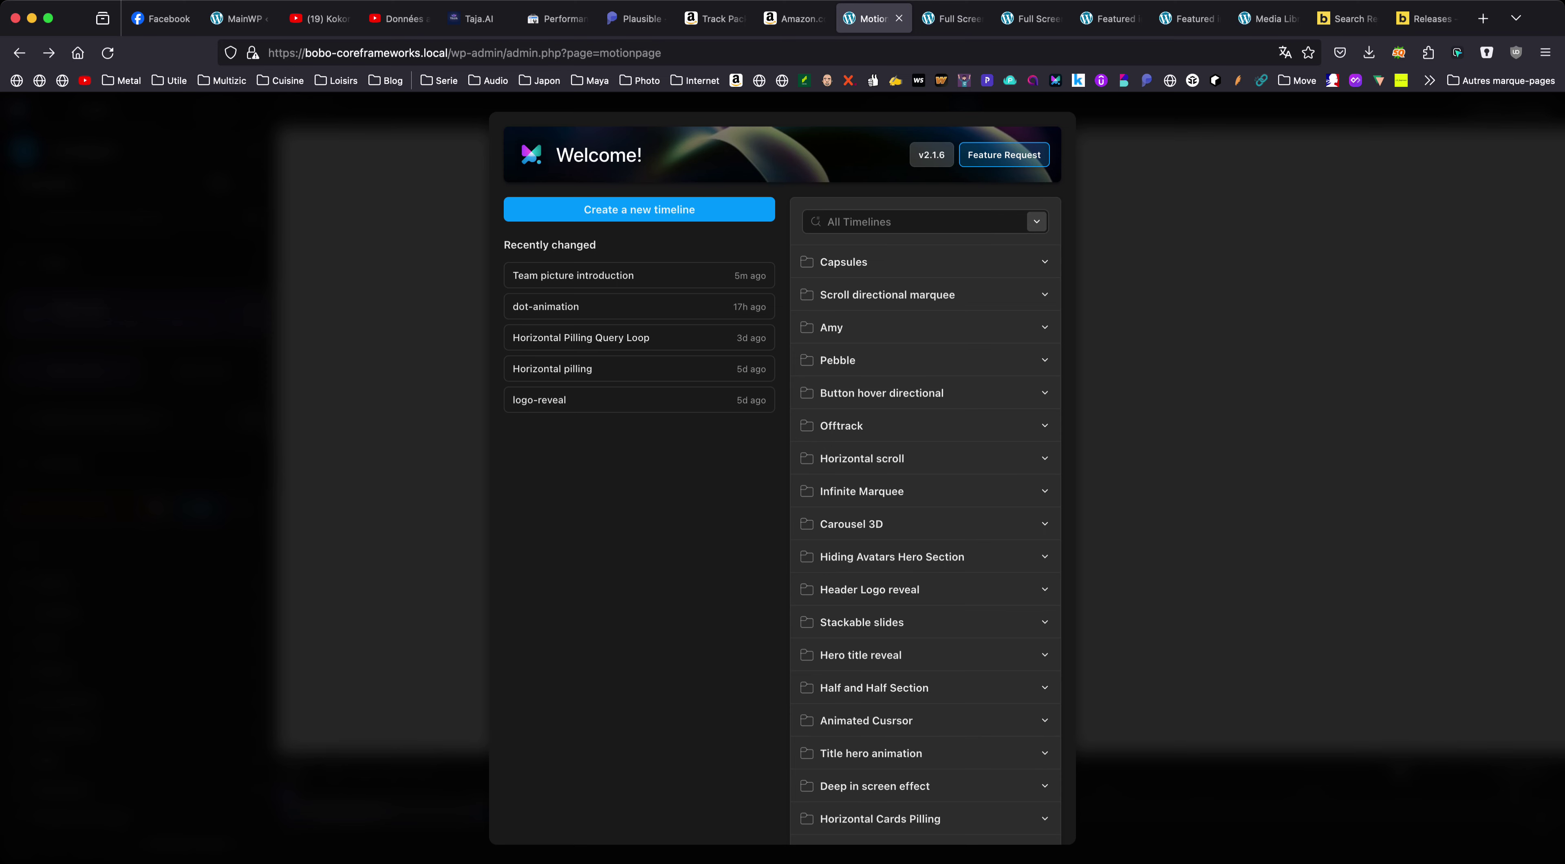
click(952, 19)
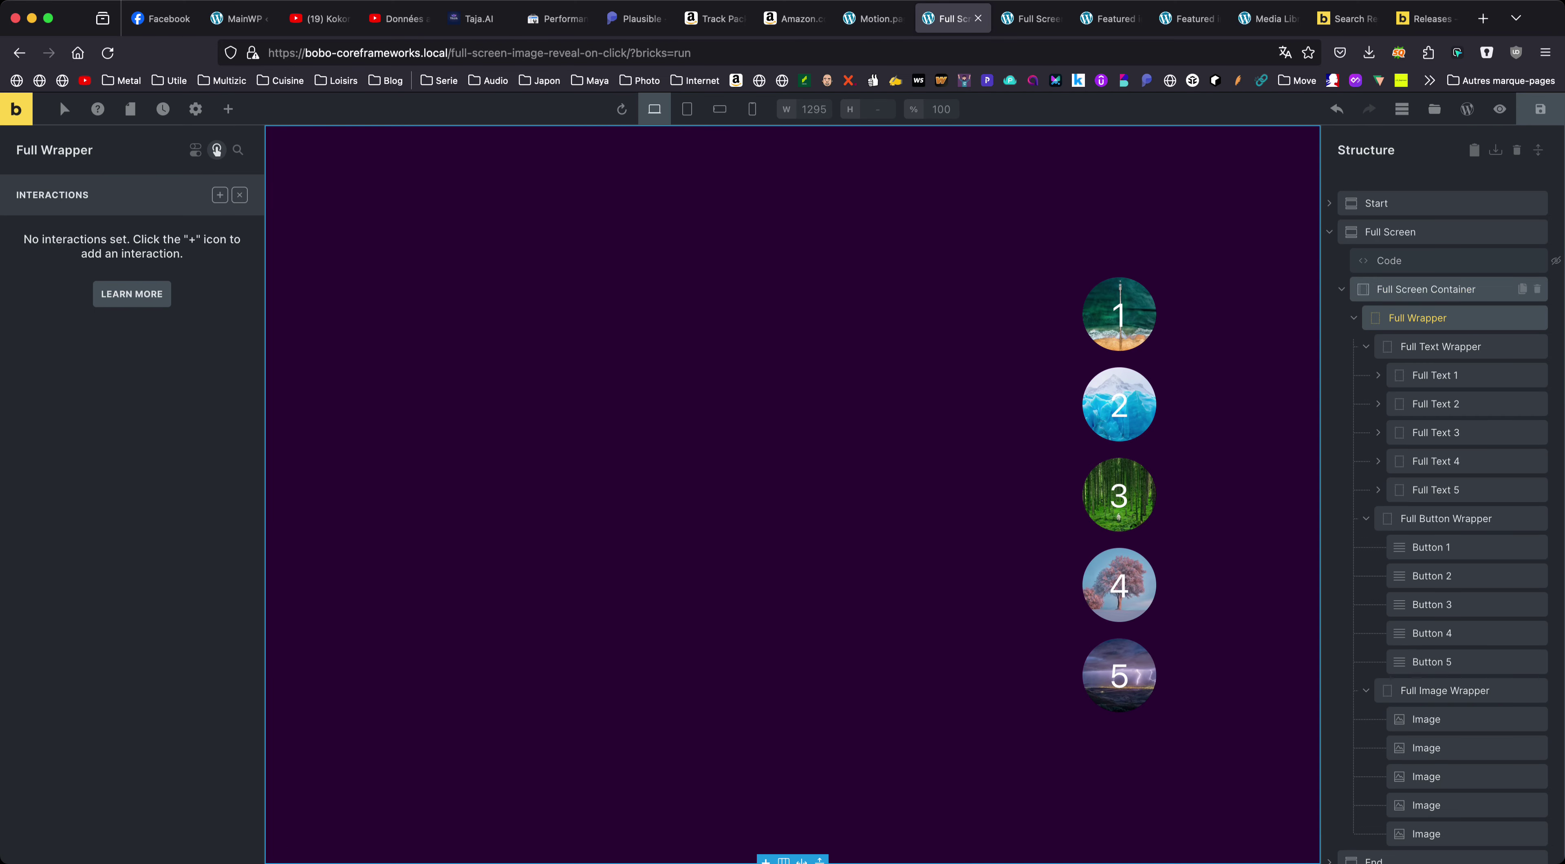
click(1389, 260)
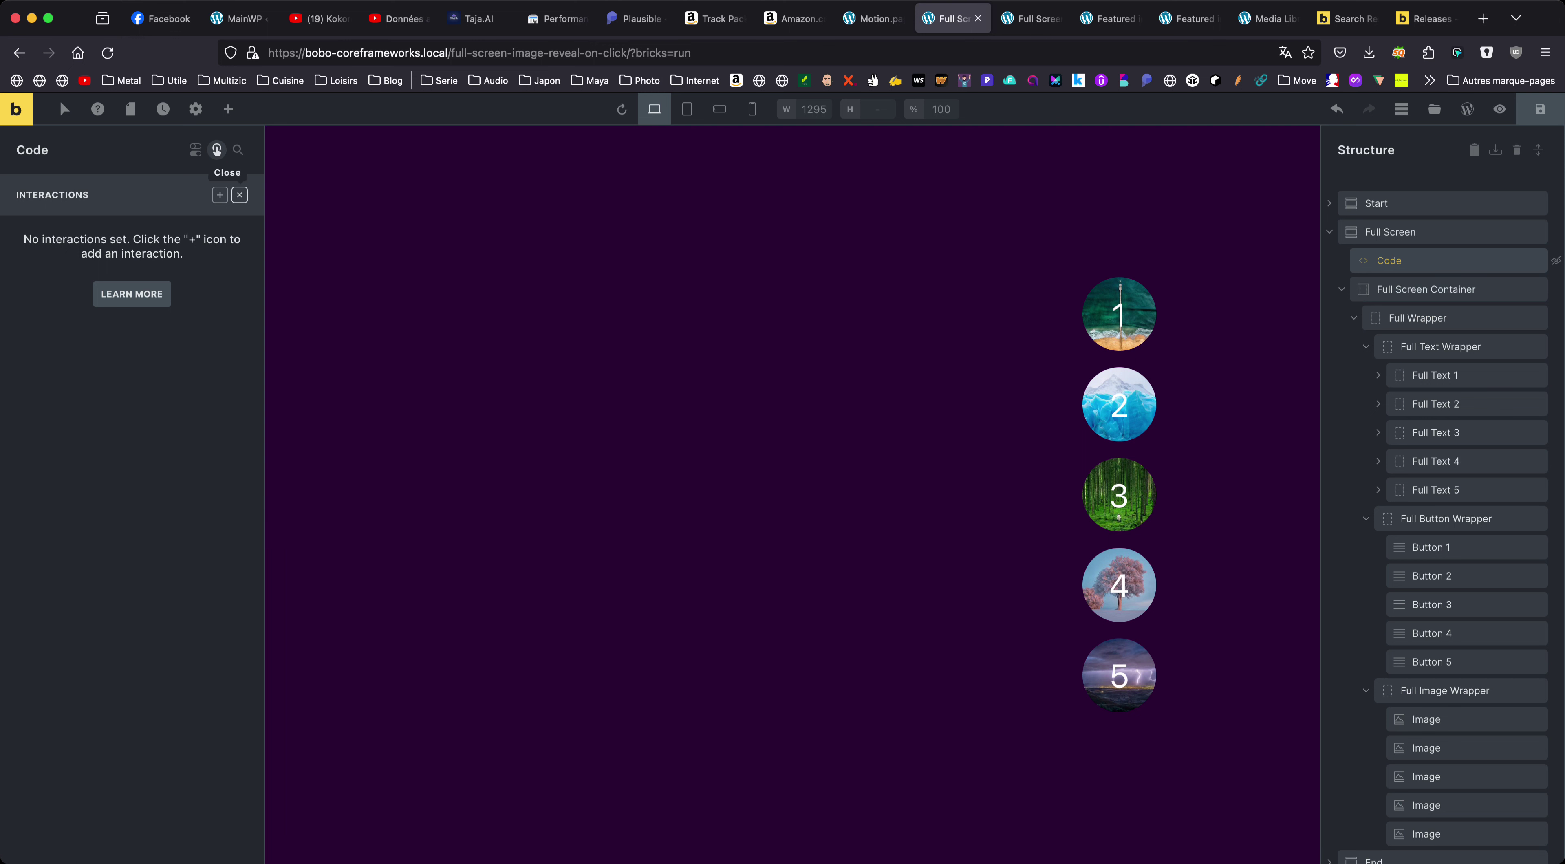
click(217, 149)
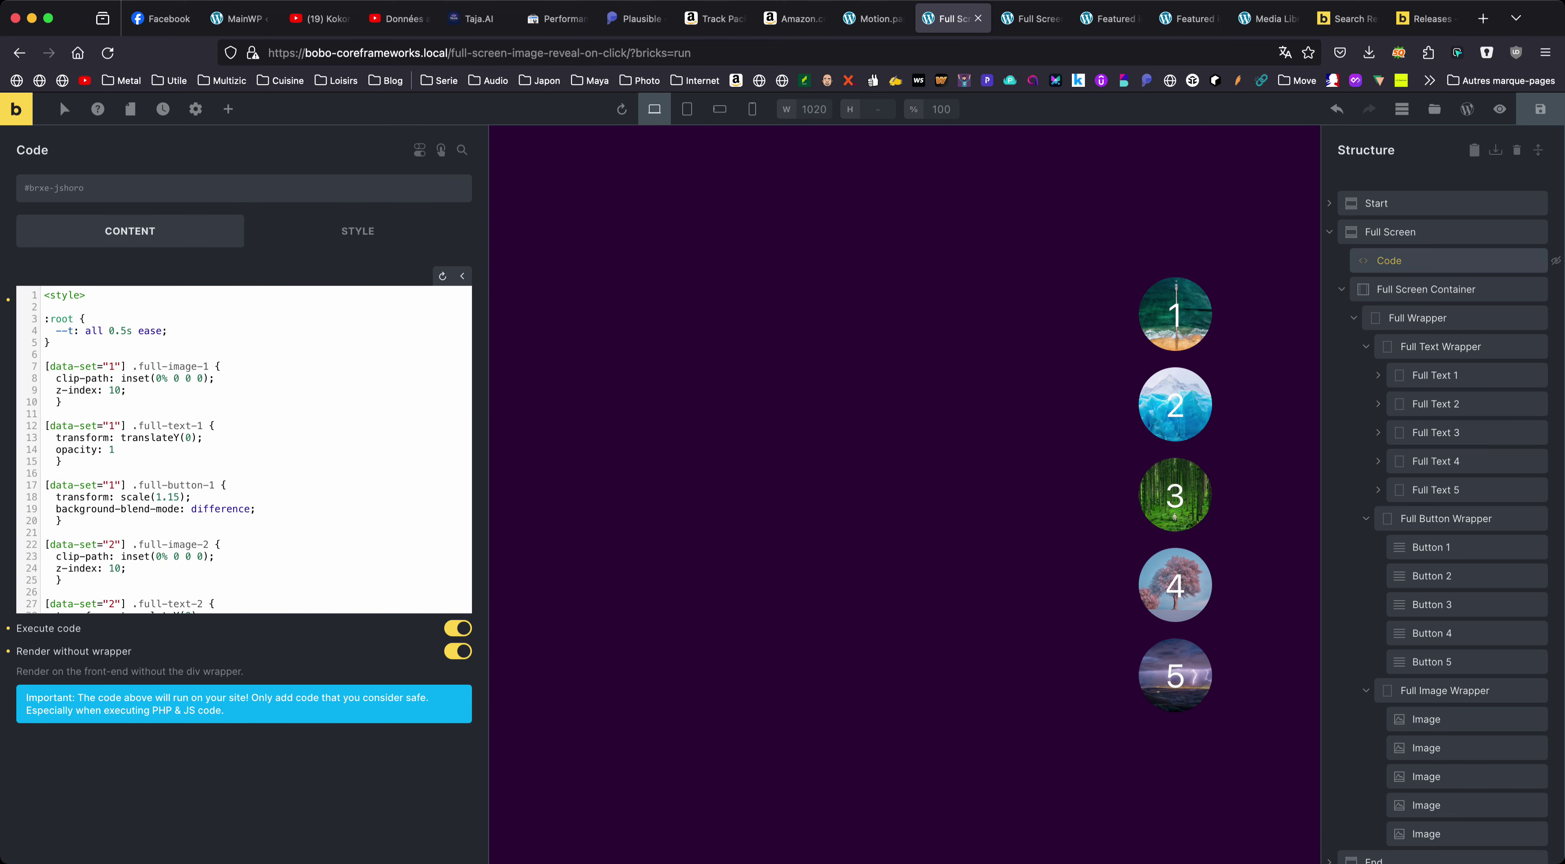
drag(127, 365, 43, 366)
drag(127, 390, 44, 378)
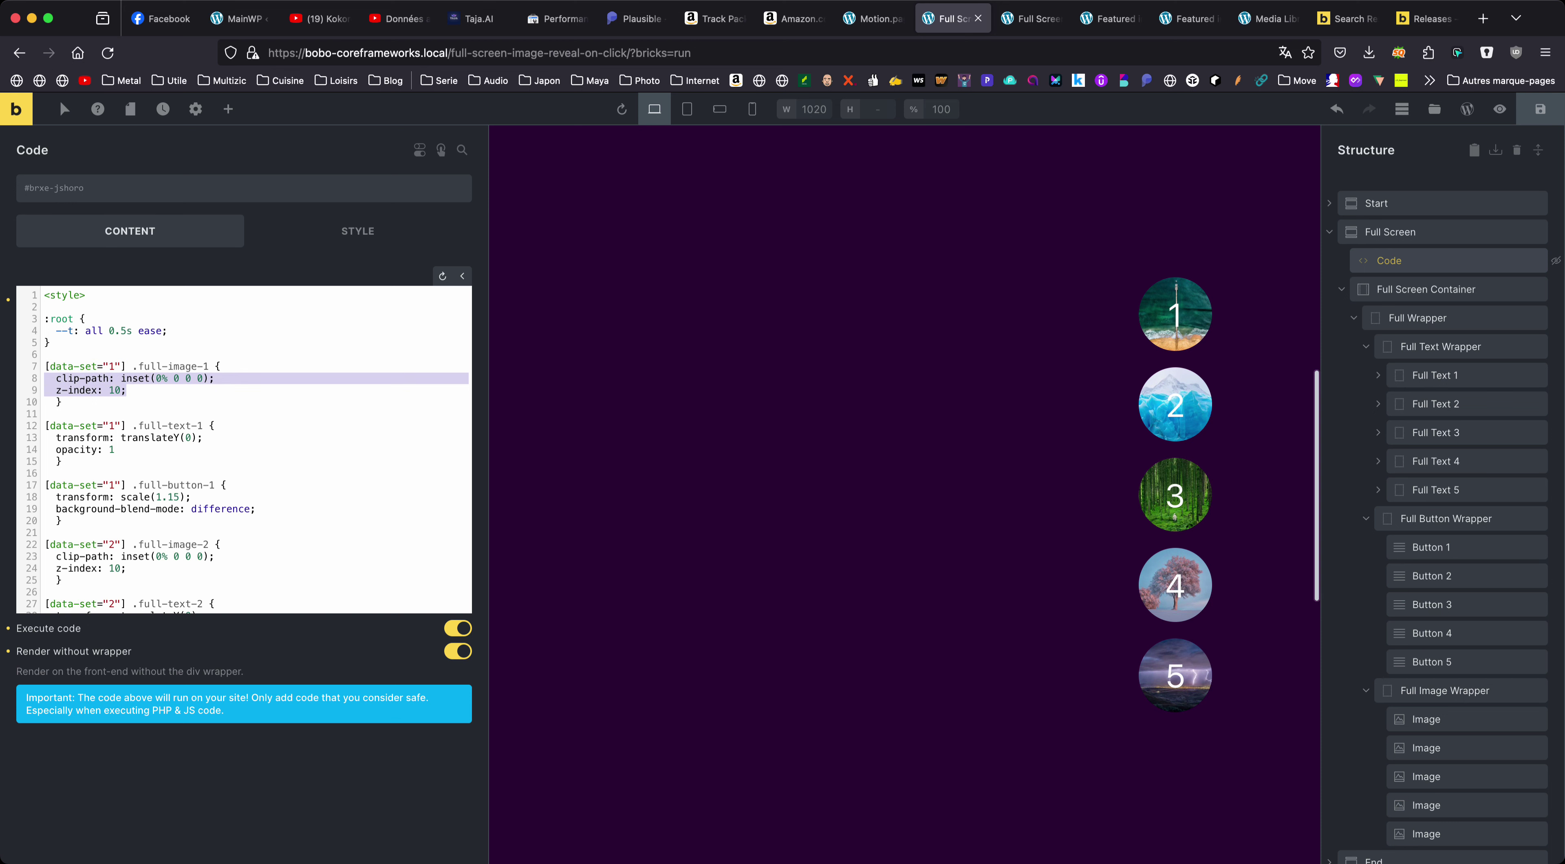